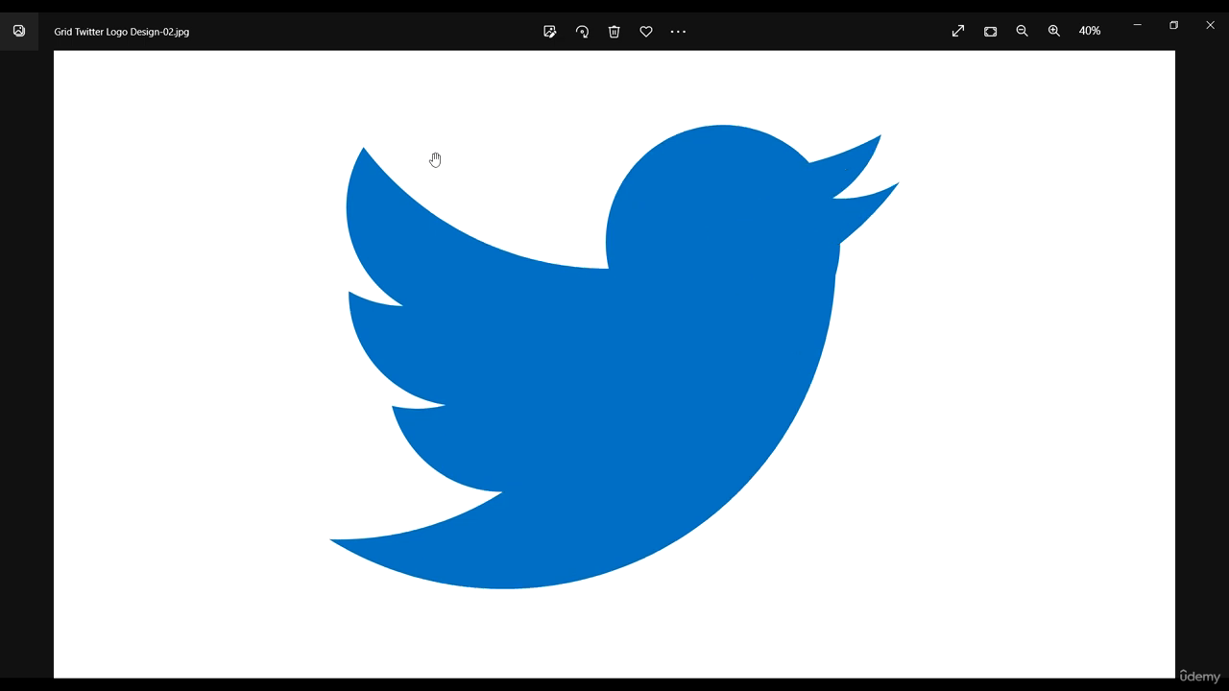
- Open the Grid Twitter Logo Design file
scroll(365, 192, up, 3)
scroll(667, 346, down, 4)
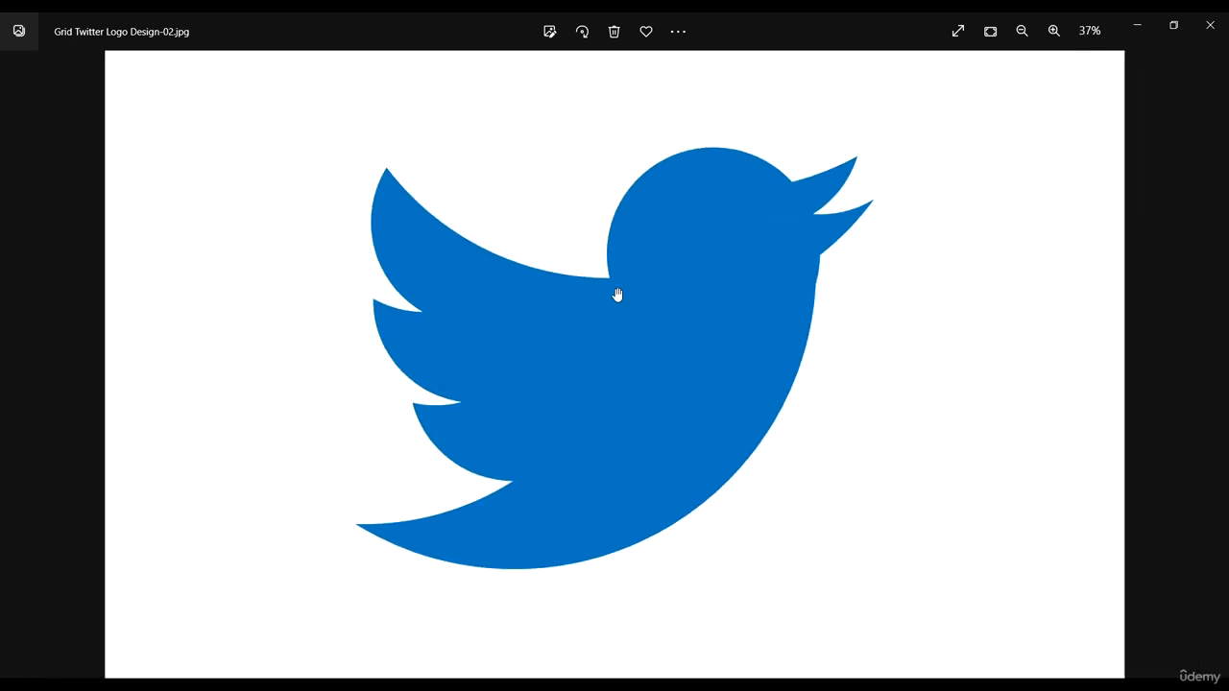
scroll(539, 366, down, 2)
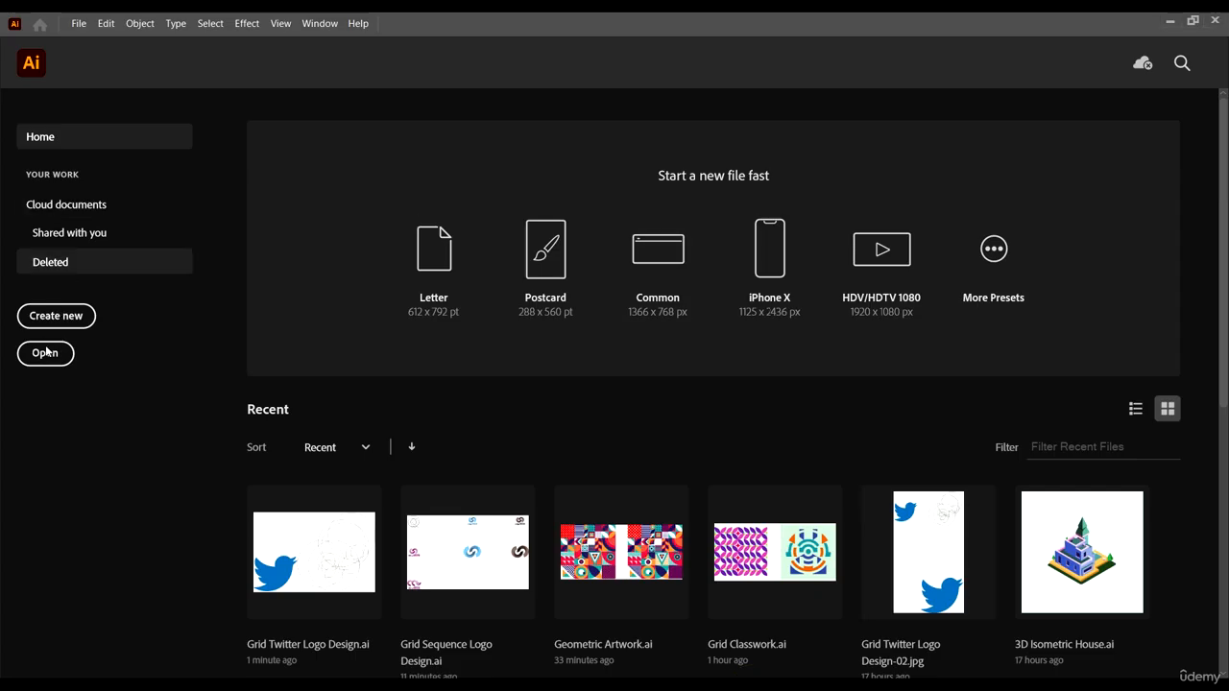
click(44, 351)
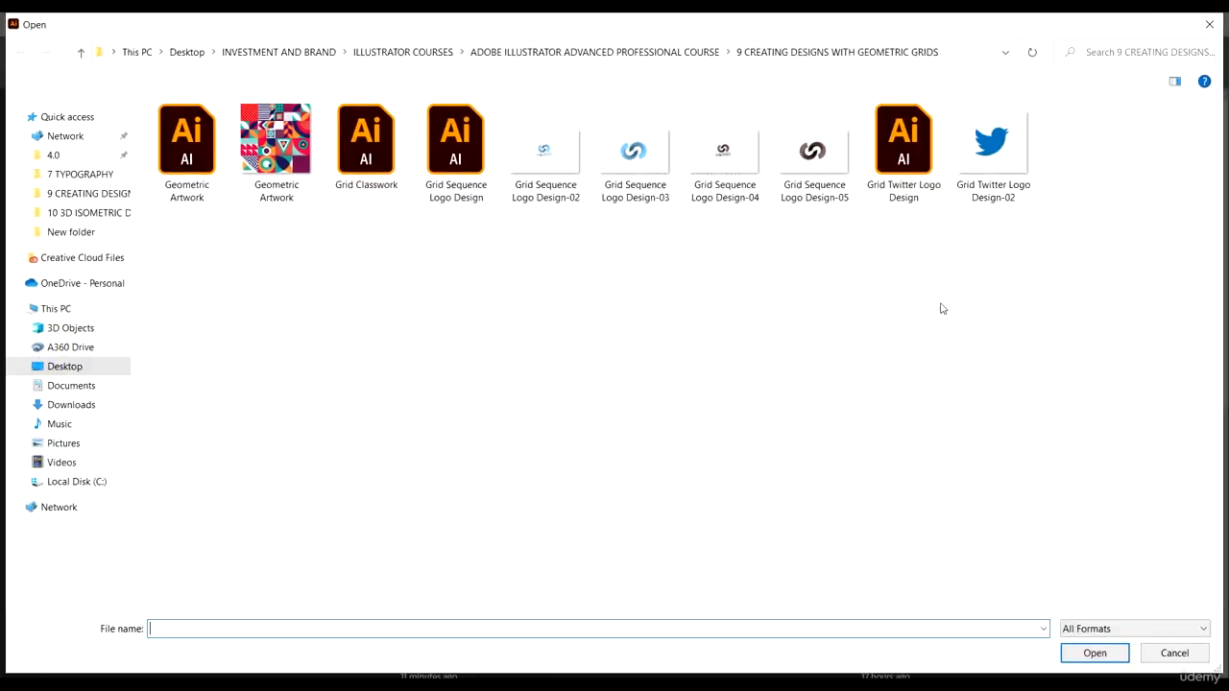
click(907, 159)
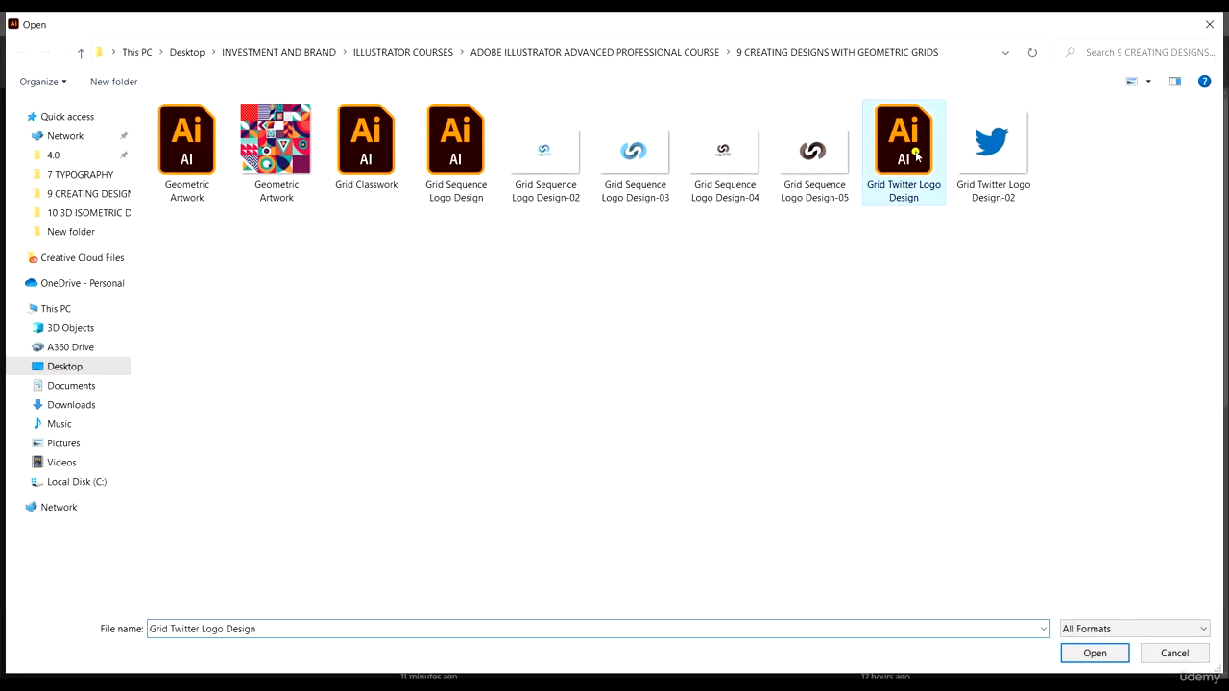
click(1094, 653)
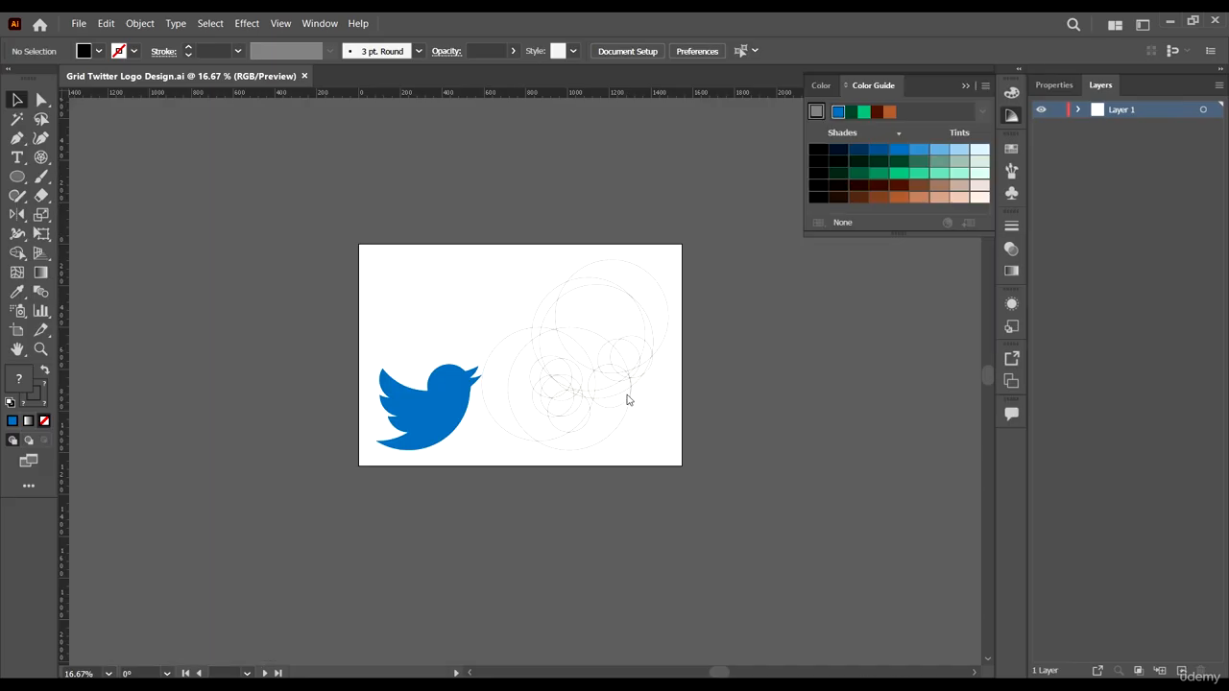
- Inspect the circle grid group beside the bird logo on the artboard
scroll(675, 403, down, 1)
scroll(656, 394, up, 2)
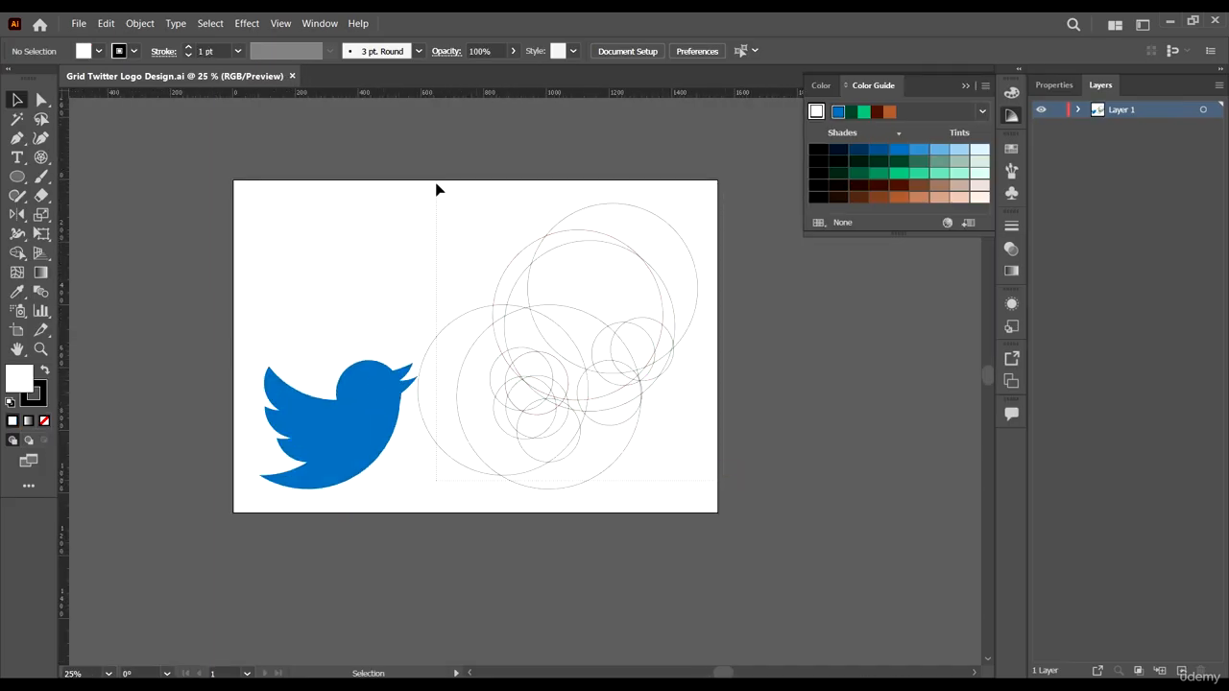
drag(439, 189, 541, 253)
click(565, 532)
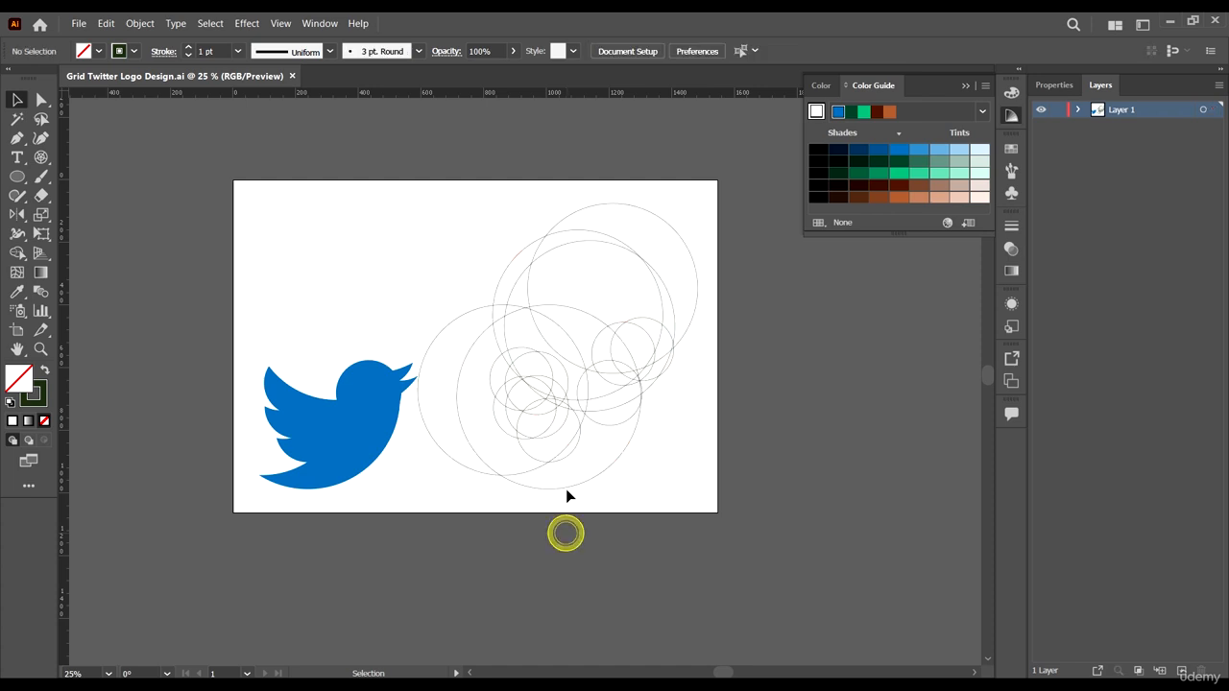
click(566, 489)
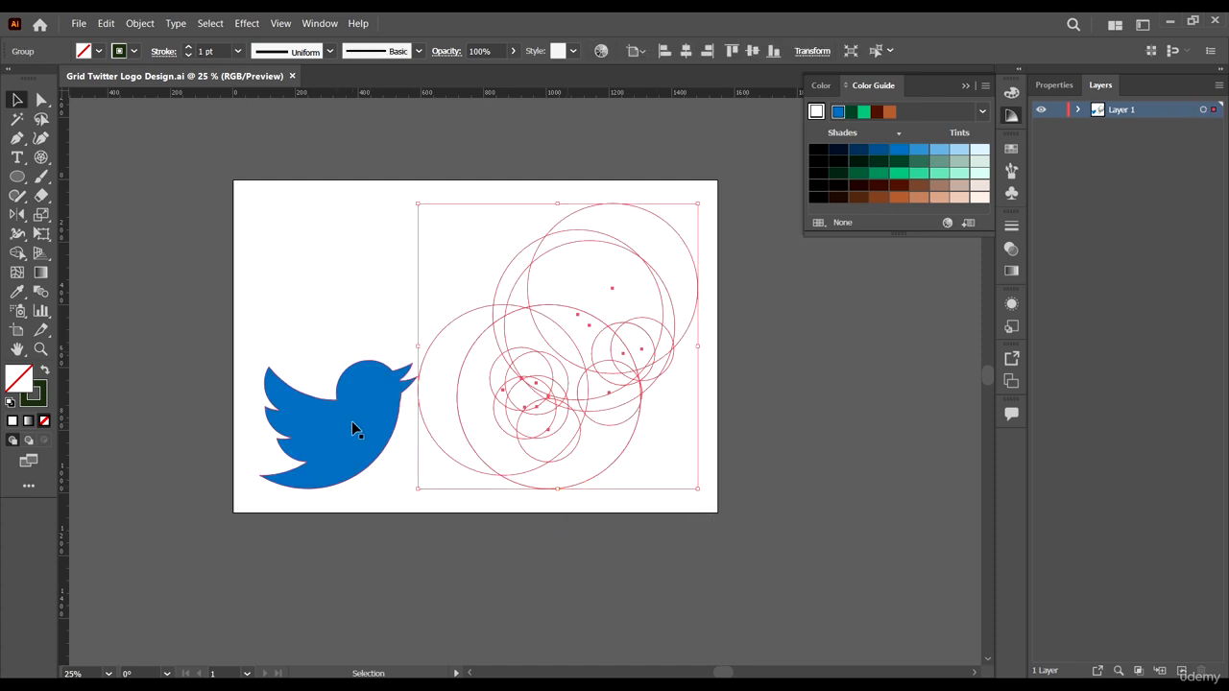
click(601, 525)
scroll(318, 398, up, 3)
scroll(293, 378, down, 4)
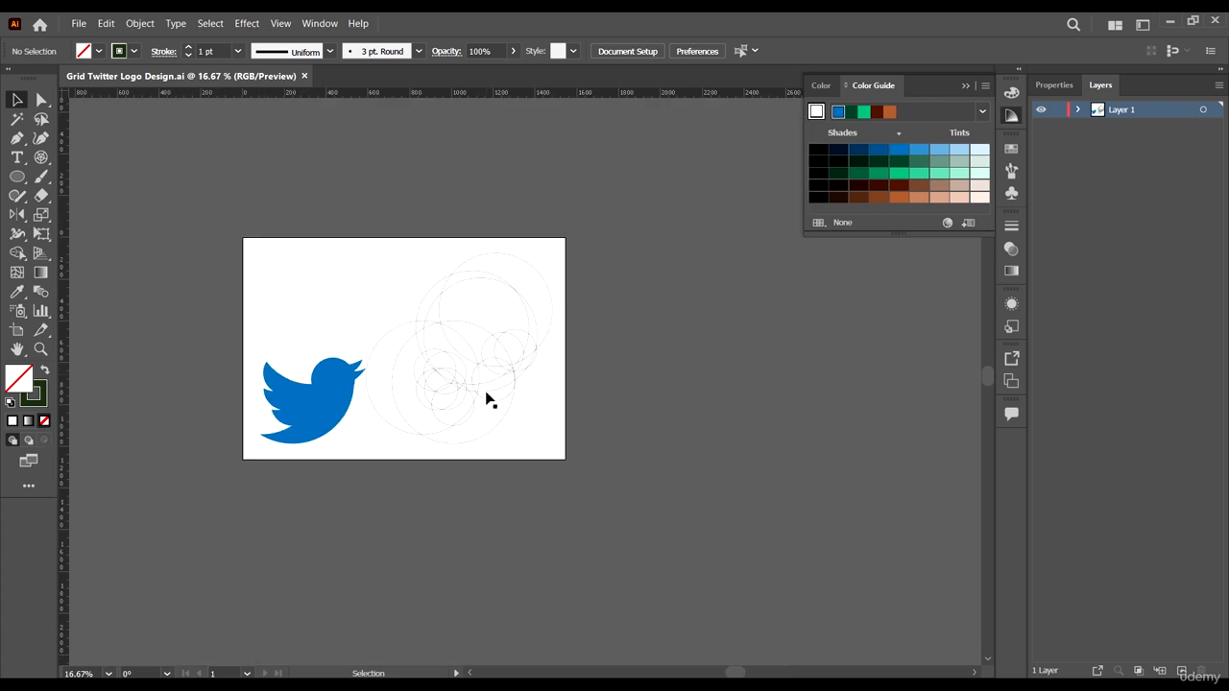
scroll(486, 400, up, 2)
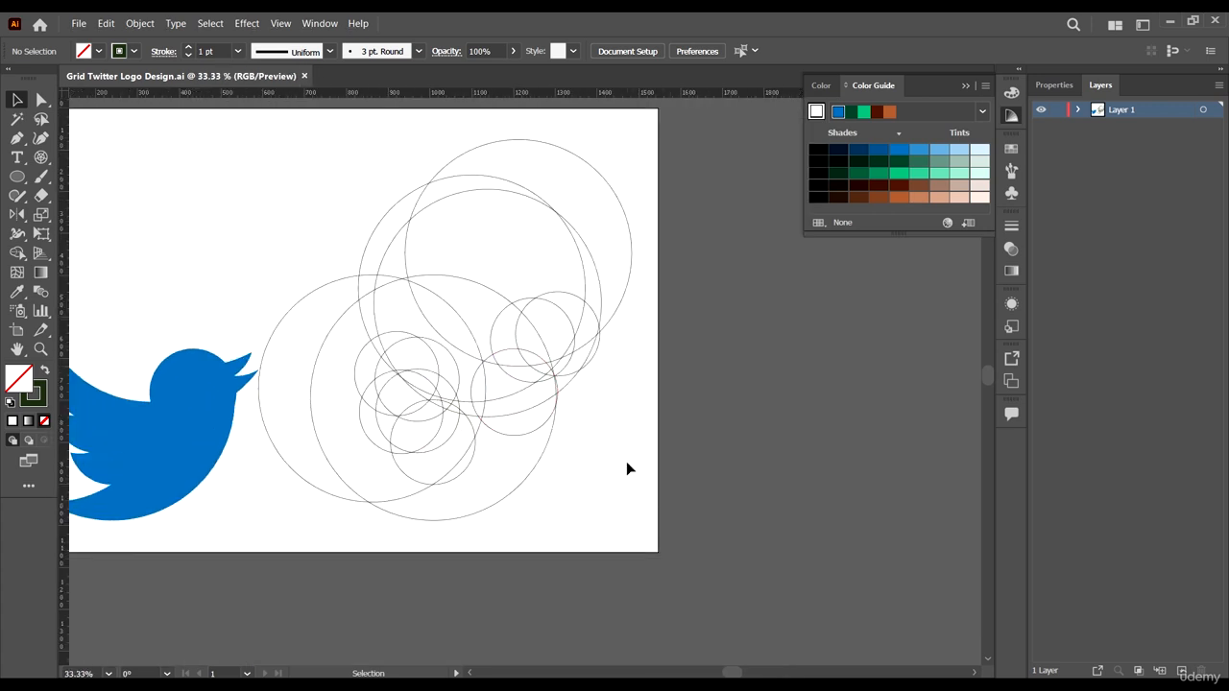
scroll(627, 463, down, 2)
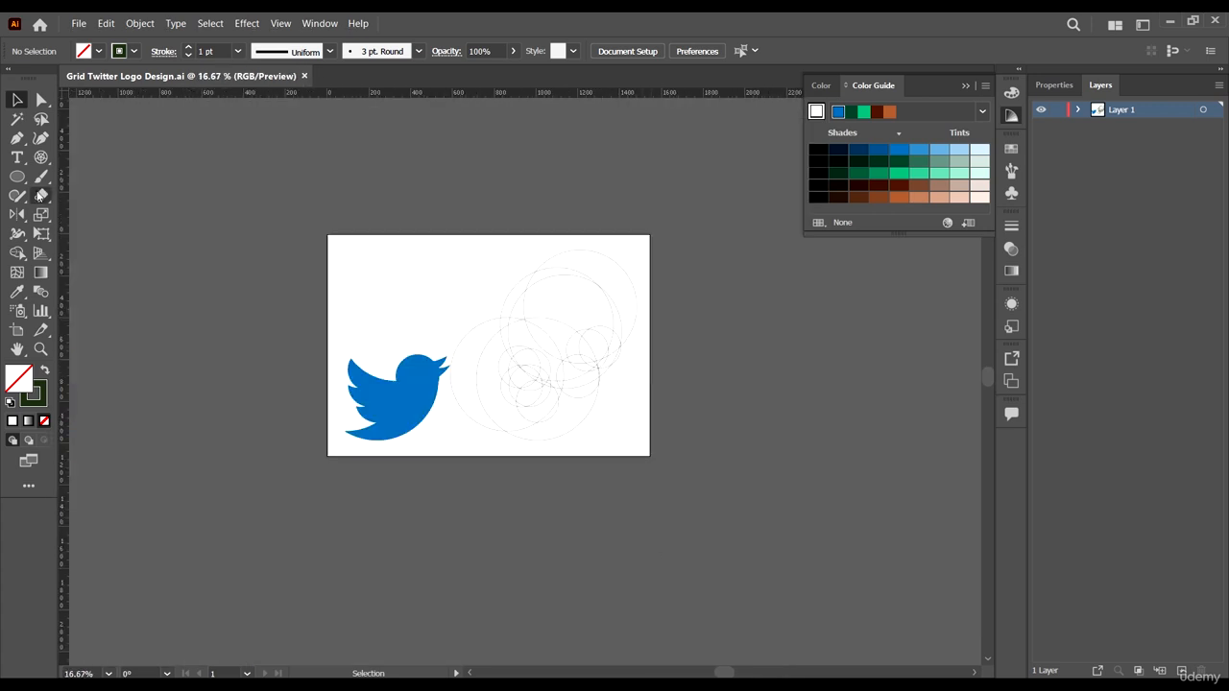
scroll(638, 397, up, 2)
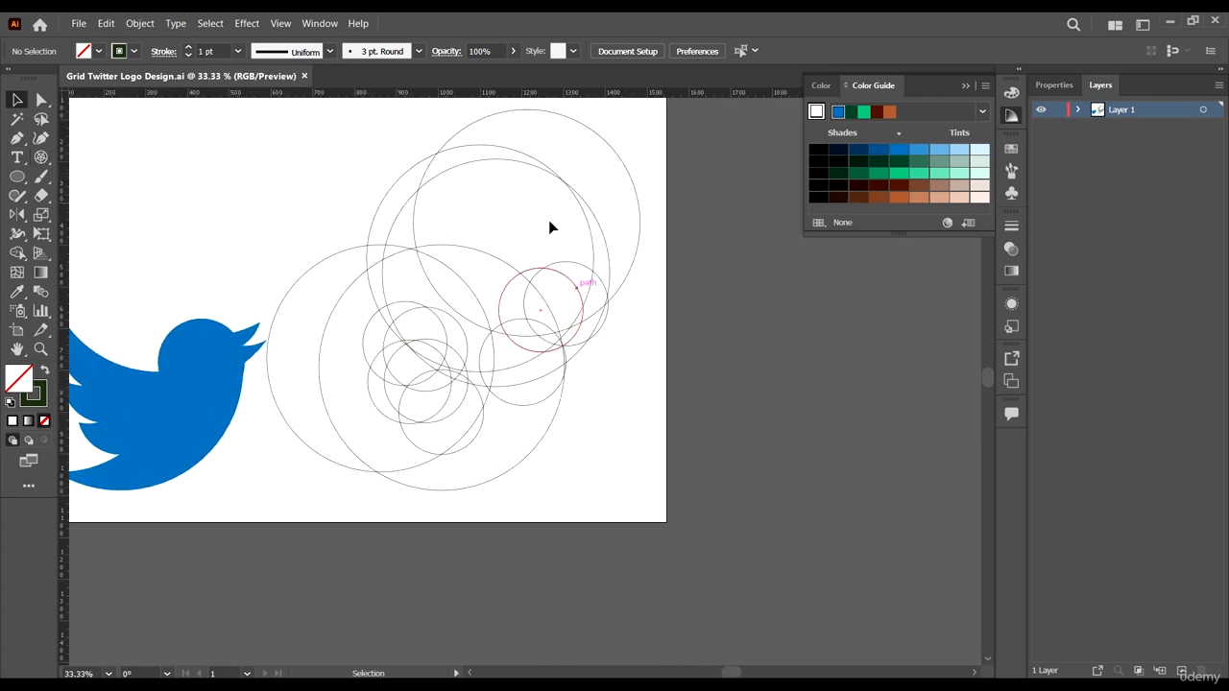
scroll(547, 245, up, 1)
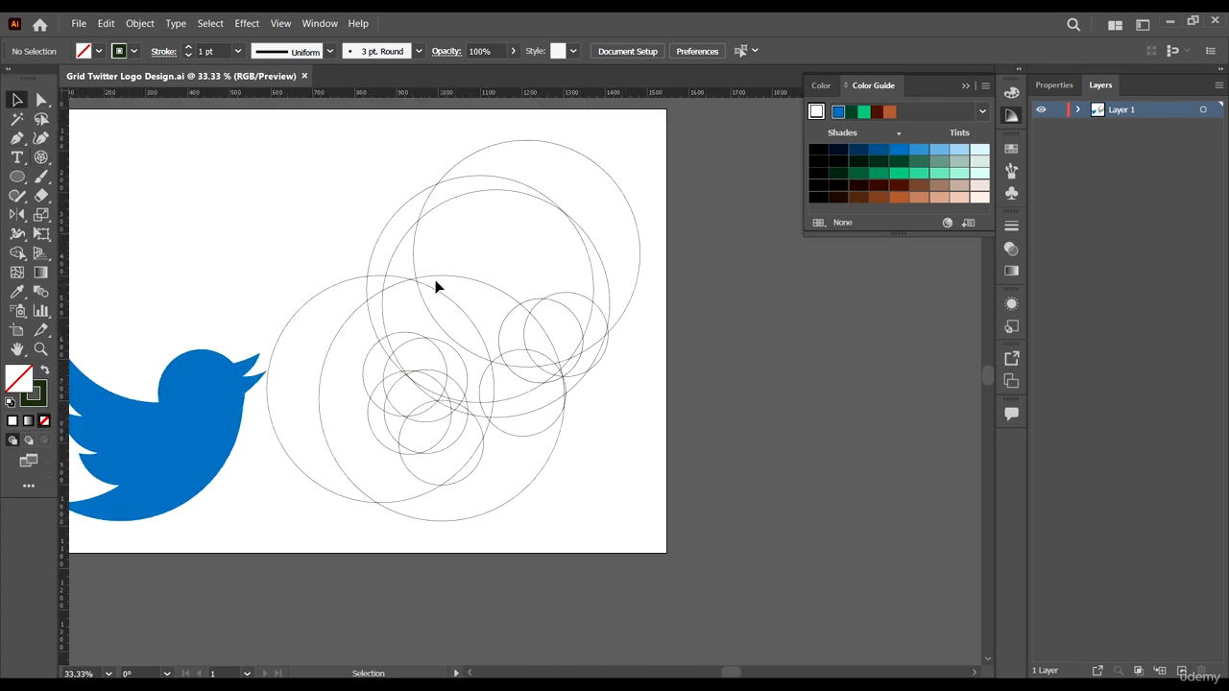
click(41, 156)
drag(638, 422, 790, 553)
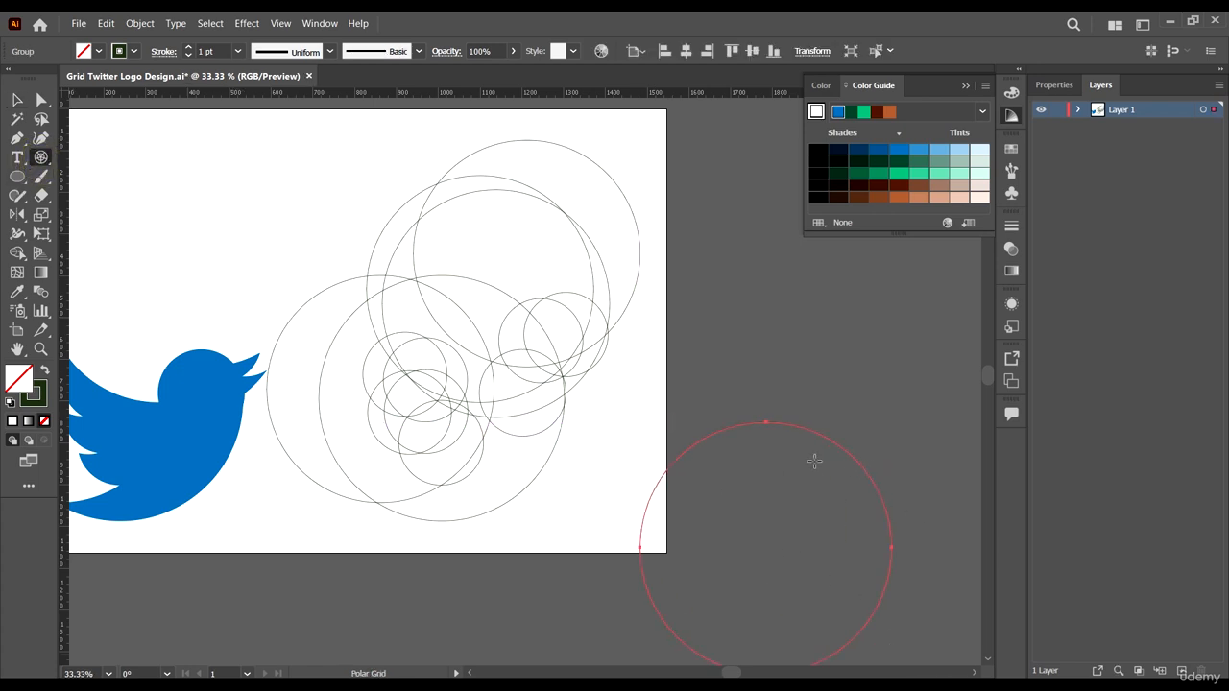
click(17, 99)
key(Delete)
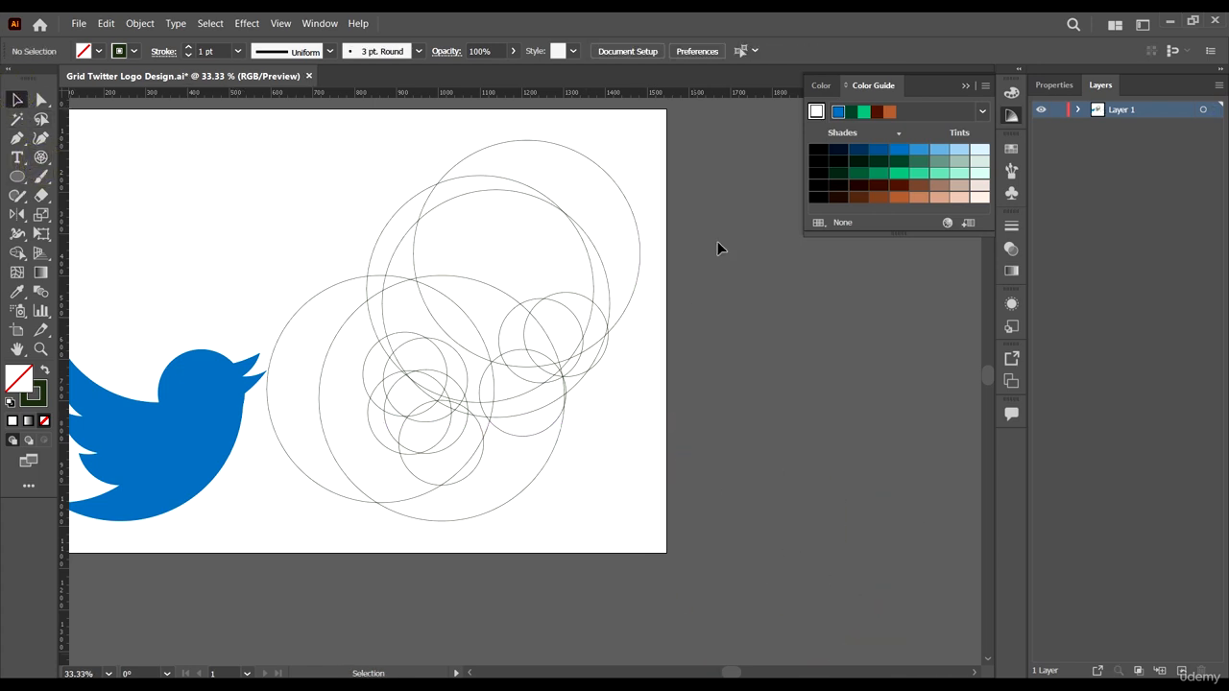
- Examine how the bird's outline relates to the circle grid at different zoom levels
alt+scroll(650, 376, down, 2)
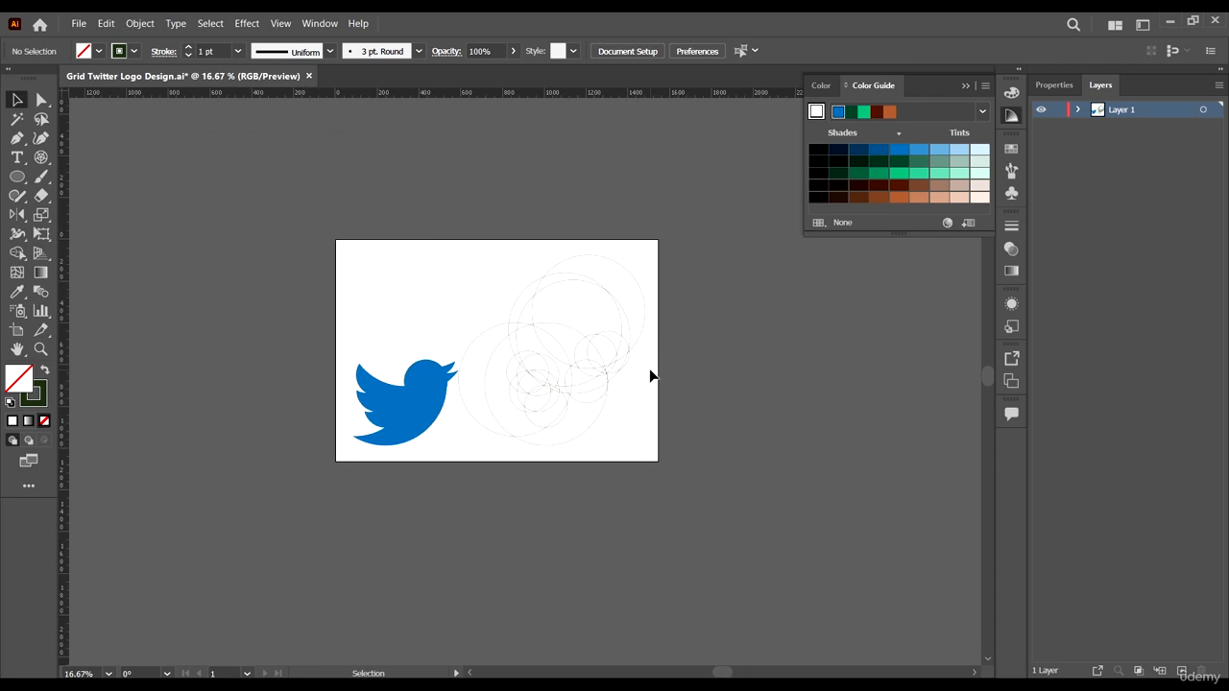
scroll(652, 365, down, 1)
scroll(596, 399, down, 4)
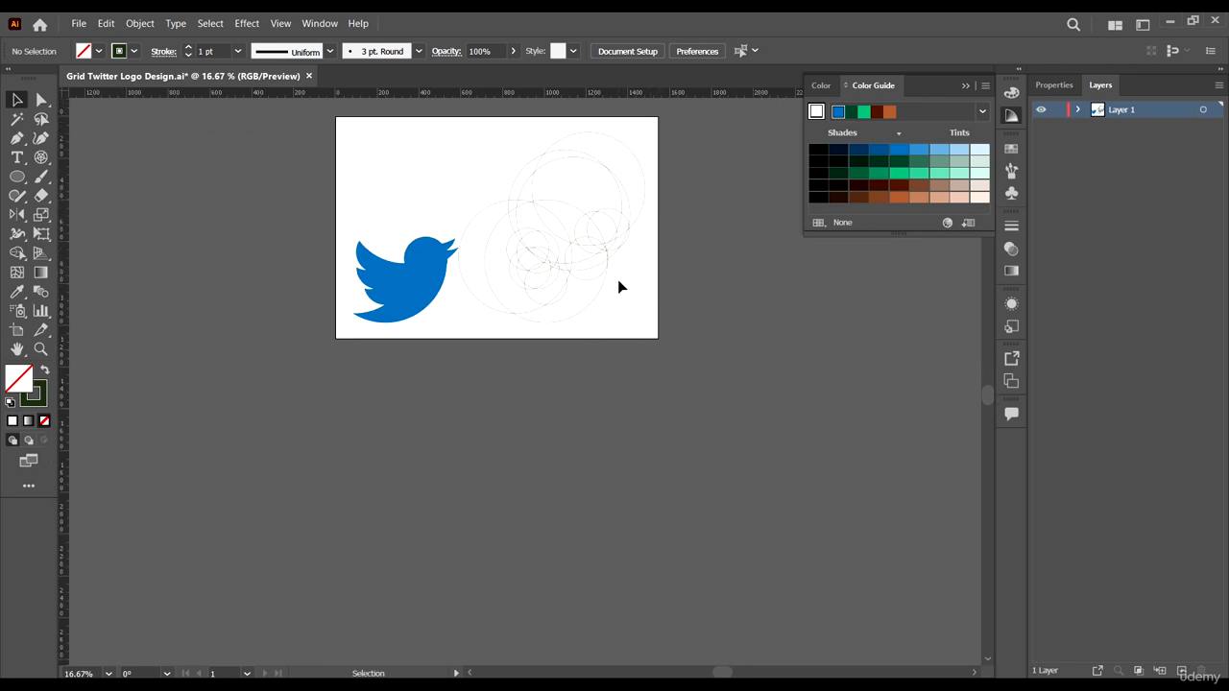
scroll(629, 281, up, 1)
scroll(648, 321, up, 1)
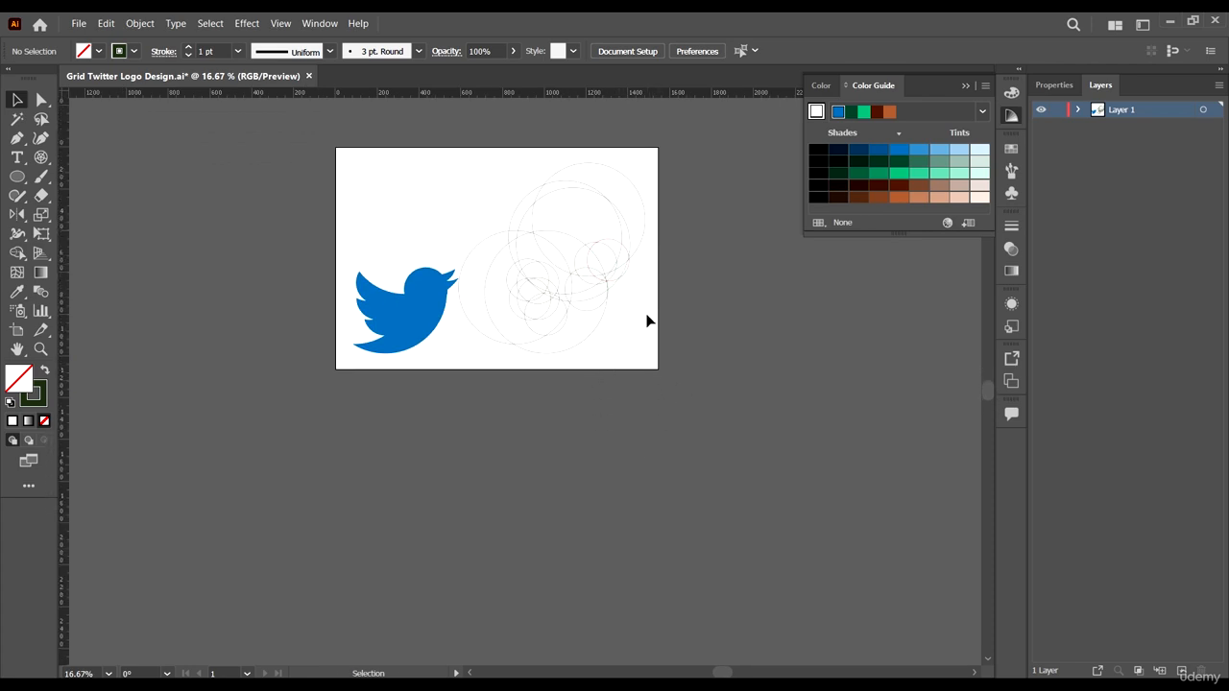
alt+scroll(634, 298, up, 1)
scroll(600, 304, up, 3)
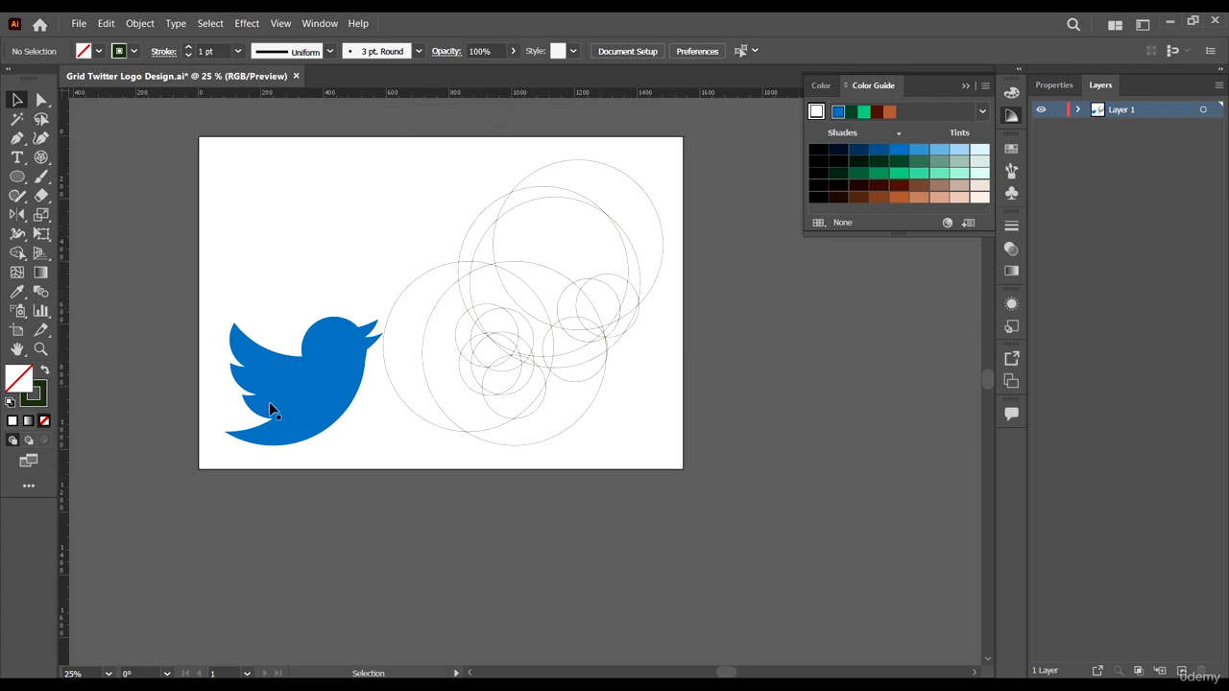
alt+scroll(248, 339, up, 2)
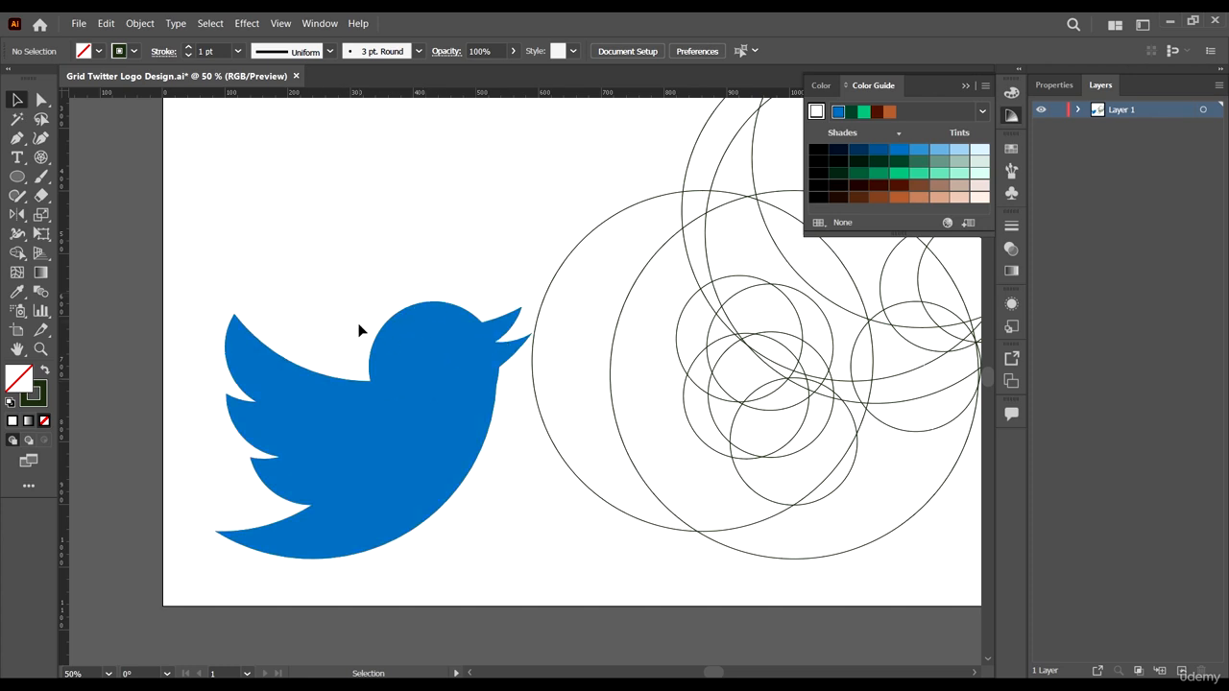
scroll(429, 343, down, 2)
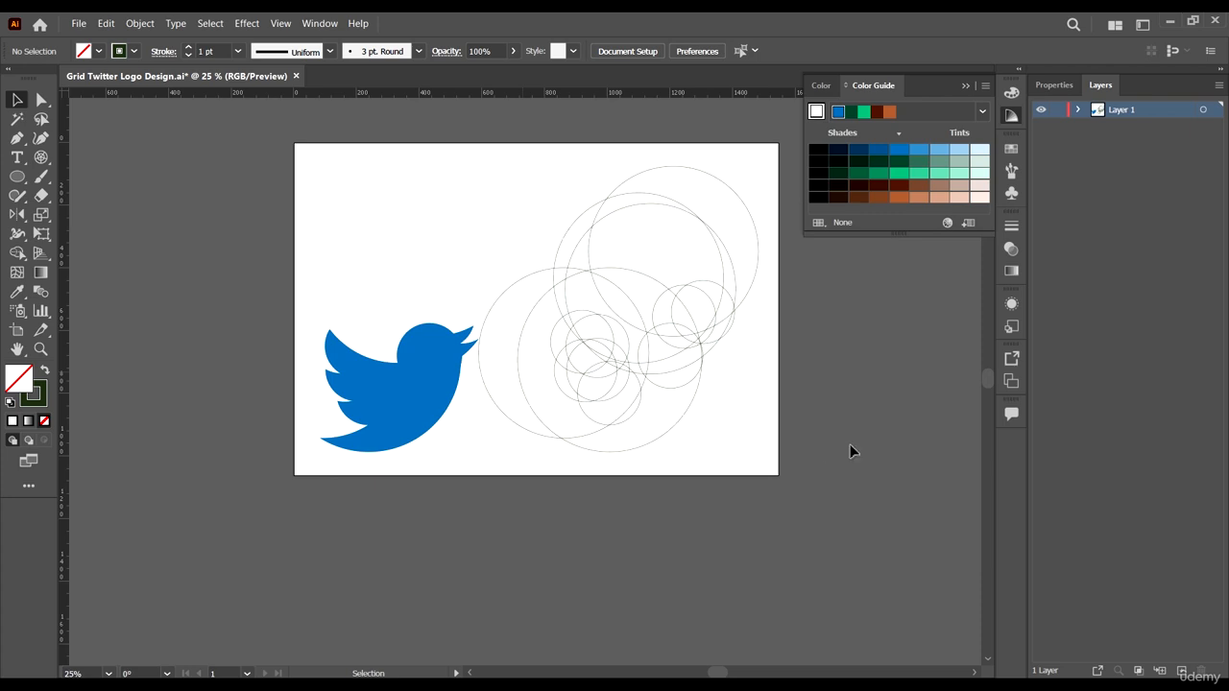
drag(762, 442, 712, 481)
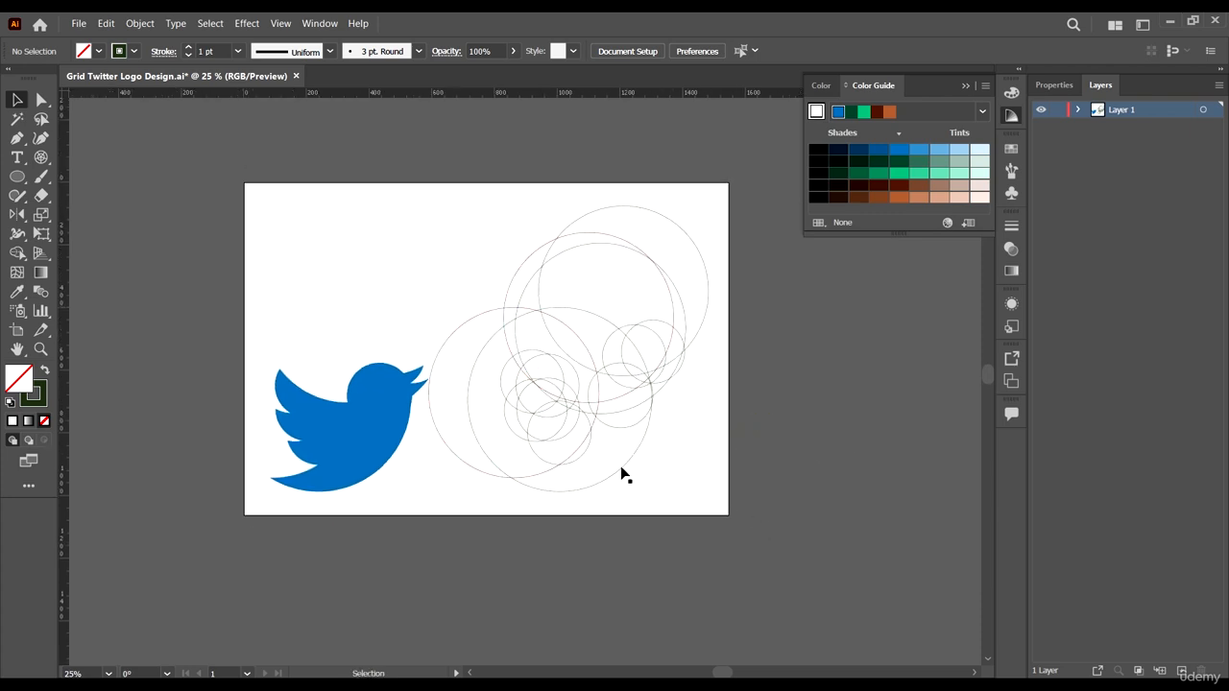
scroll(672, 444, down, 1)
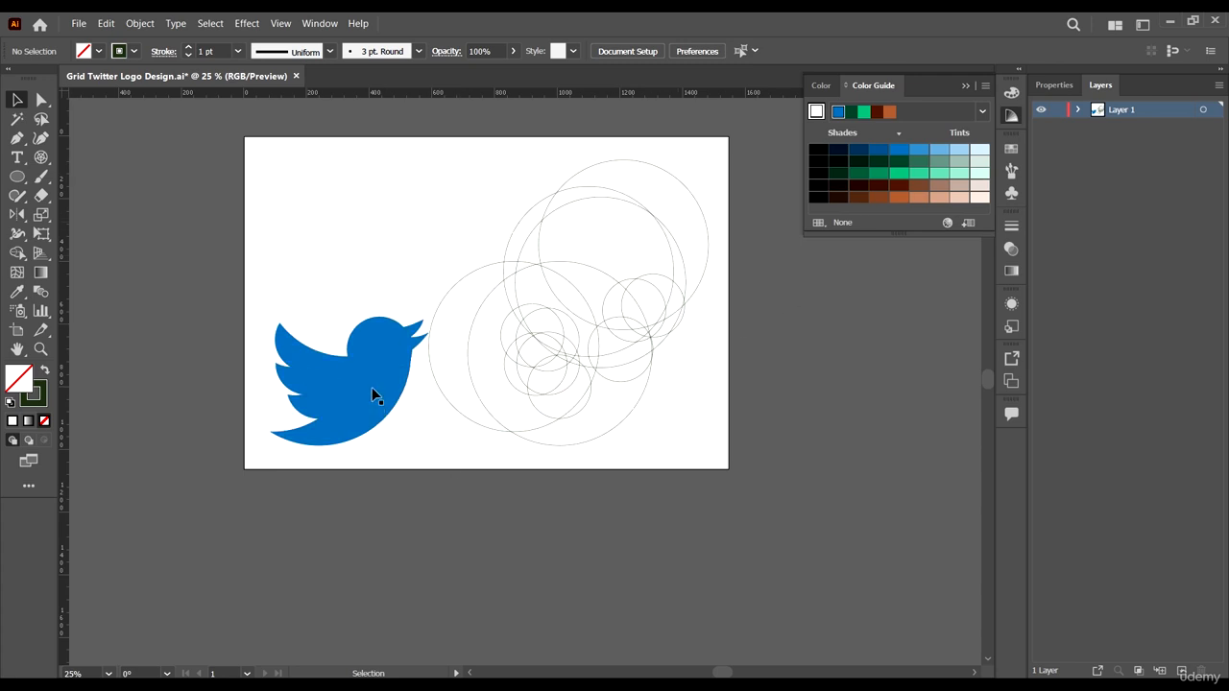
scroll(296, 342, up, 2)
scroll(470, 397, down, 3)
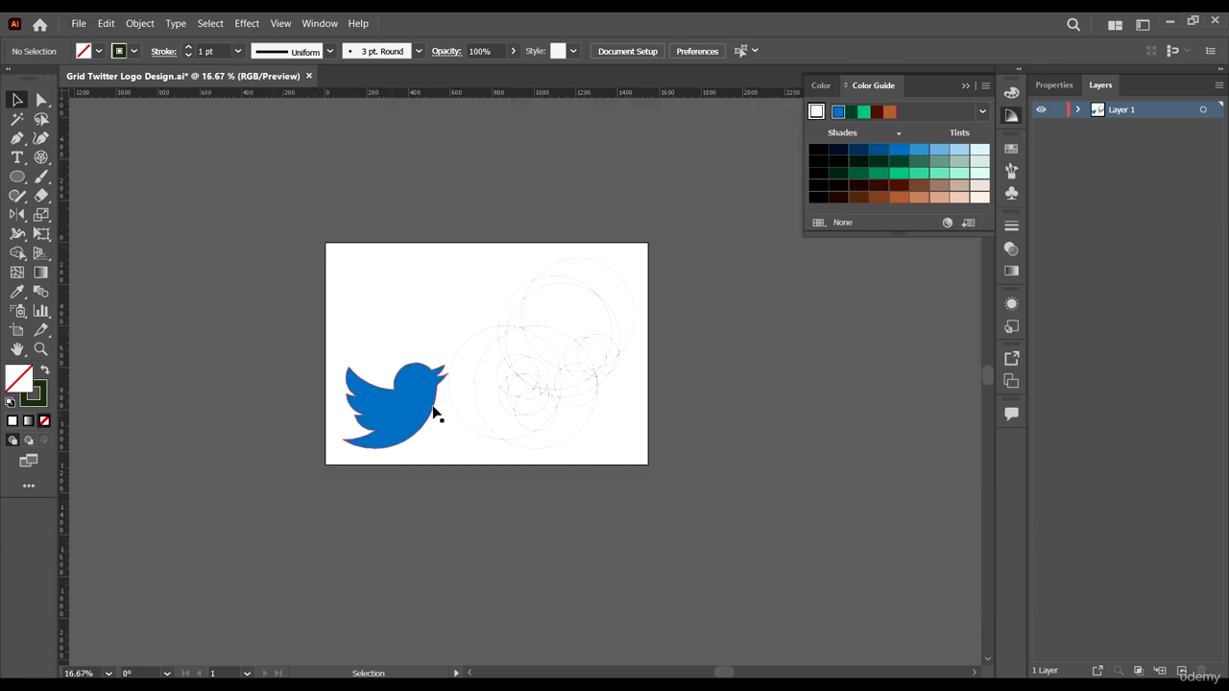
scroll(380, 389, up, 2)
scroll(726, 342, up, 1)
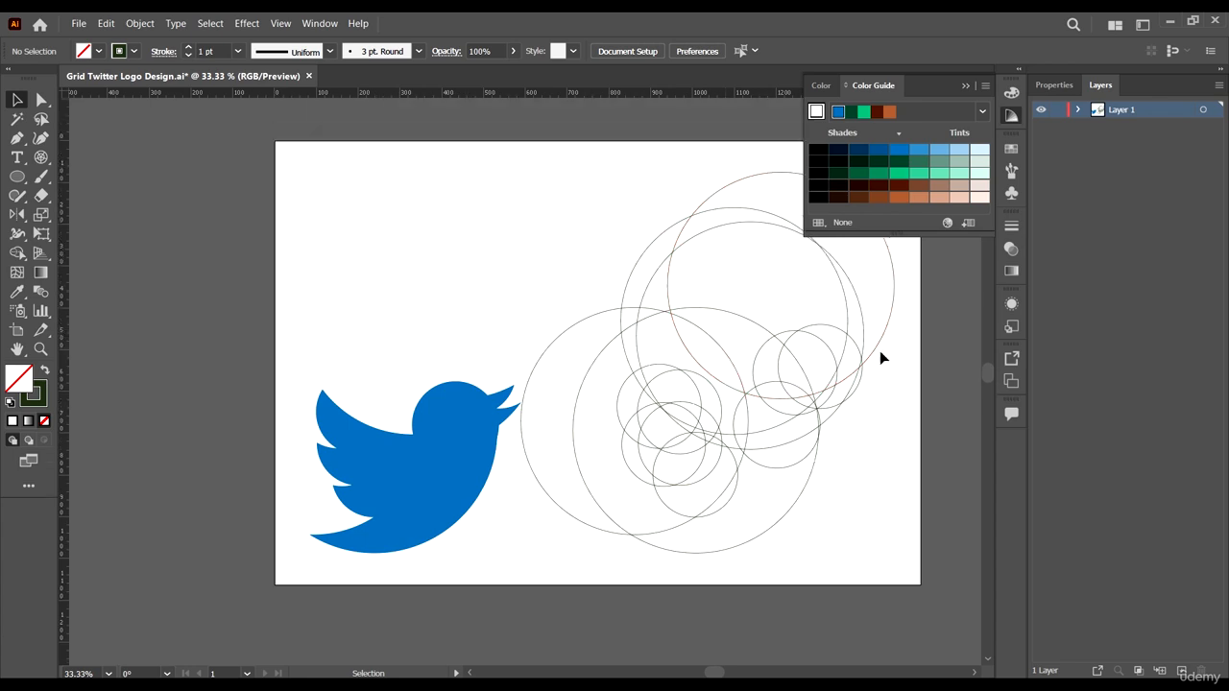
scroll(591, 398, down, 1)
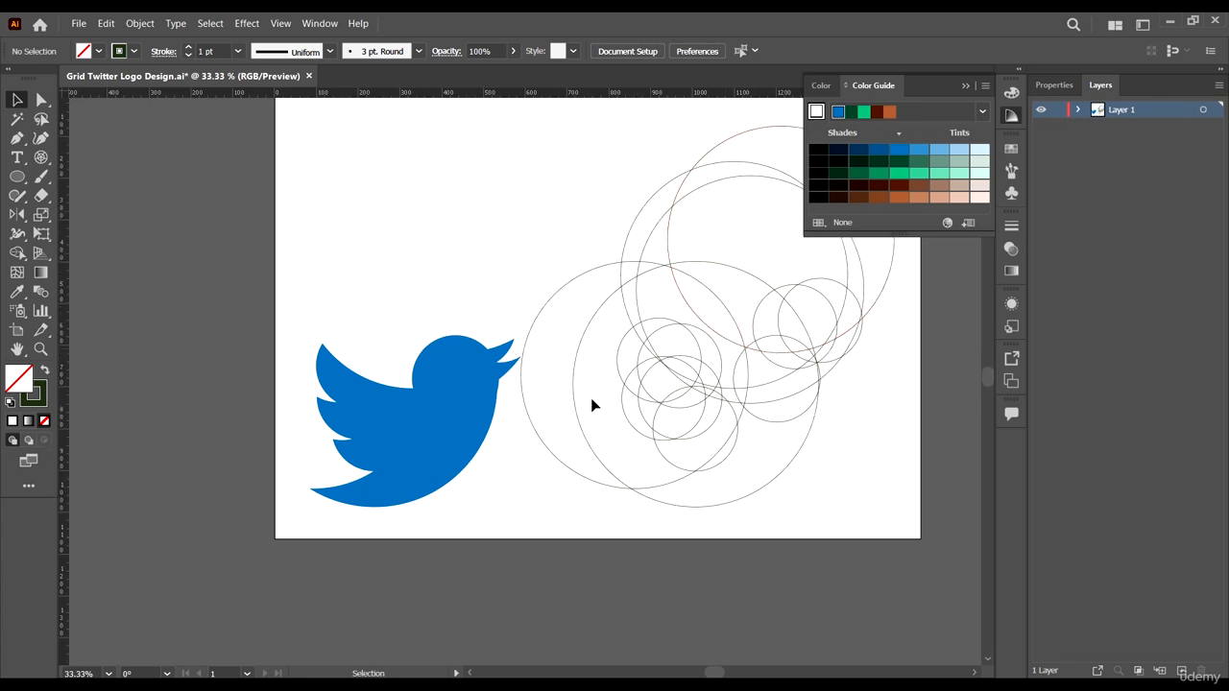
scroll(349, 352, up, 1)
scroll(349, 352, up, 1)
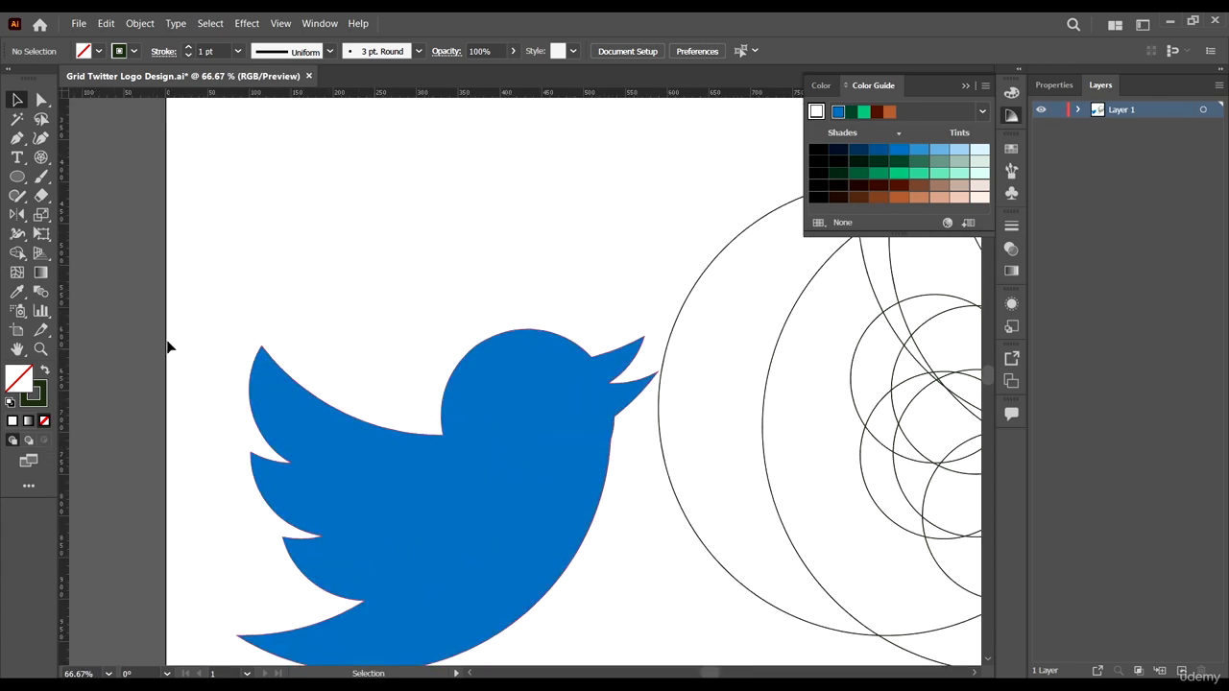
scroll(364, 399, down, 4)
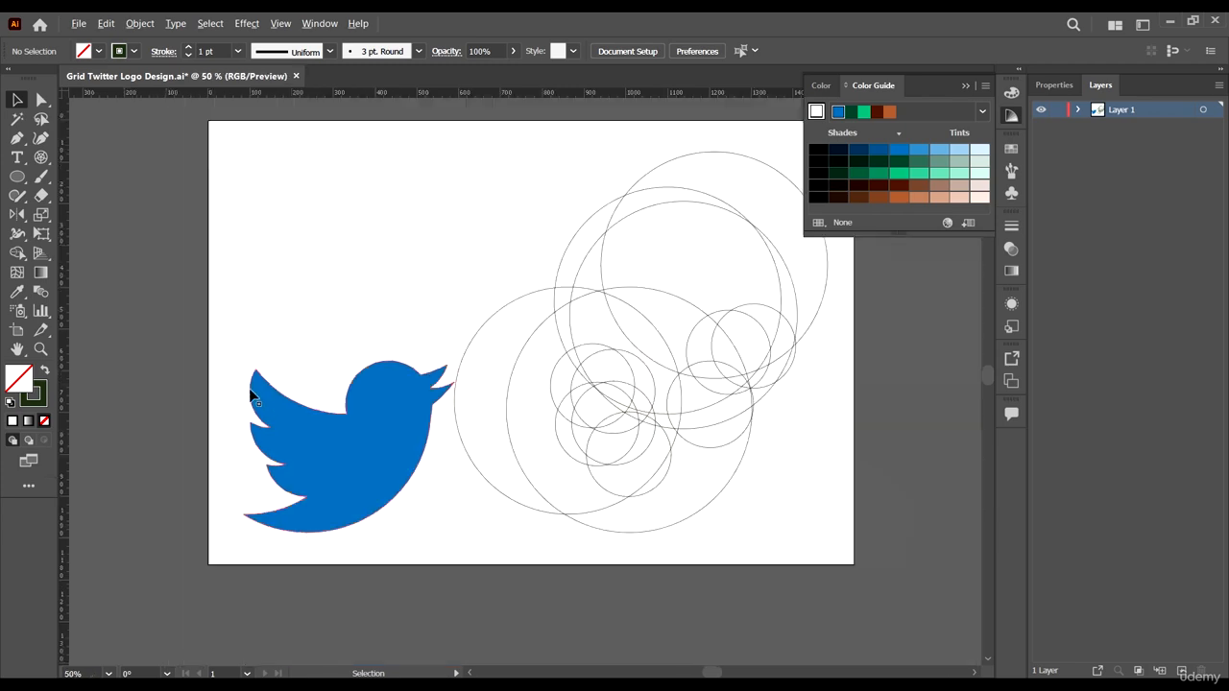
- Move the bird off the artboard to the right and scale it down slightly by its corner
click(291, 369)
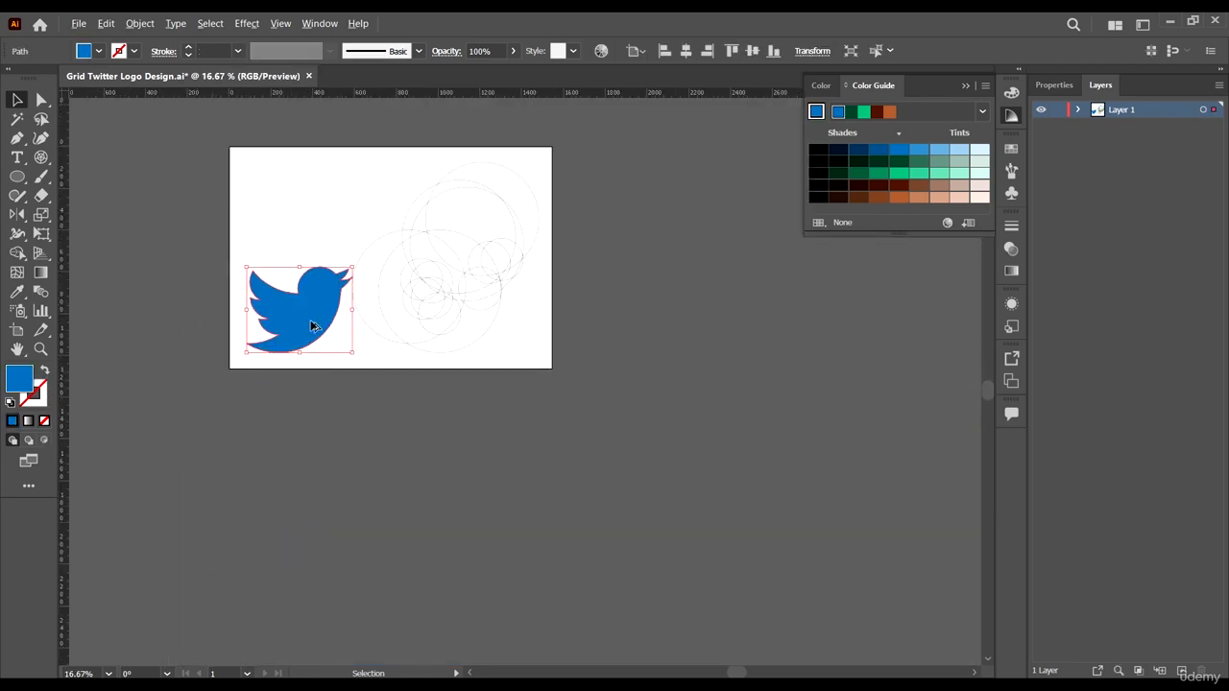
drag(298, 399, 677, 369)
scroll(725, 319, up, 3)
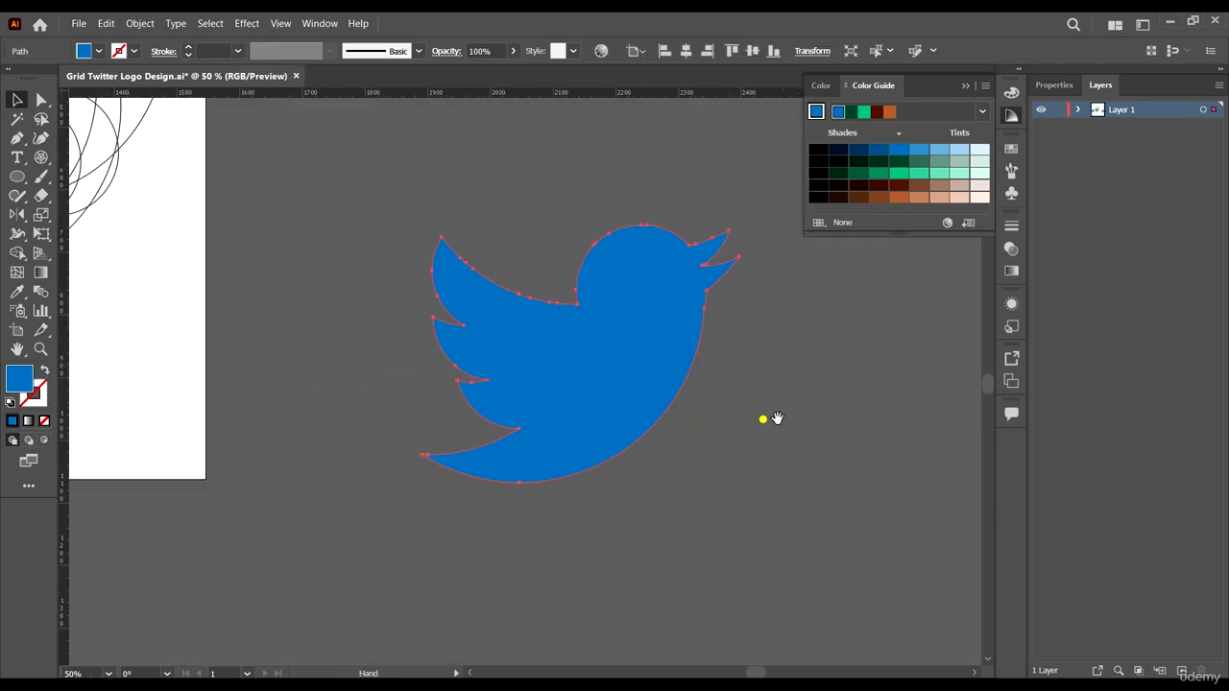
drag(765, 418, 654, 402)
drag(533, 349, 625, 422)
scroll(686, 535, right, 1)
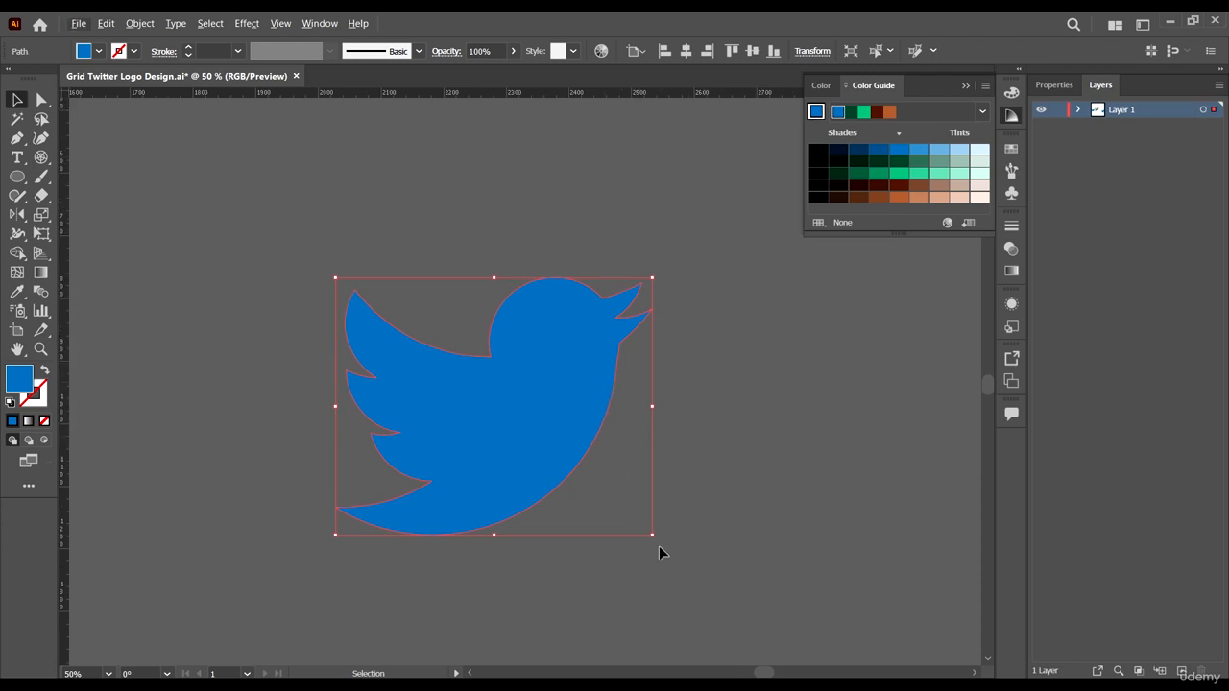
drag(653, 535, 586, 468)
- Fill the bird shape with black
scroll(586, 468, up, 2)
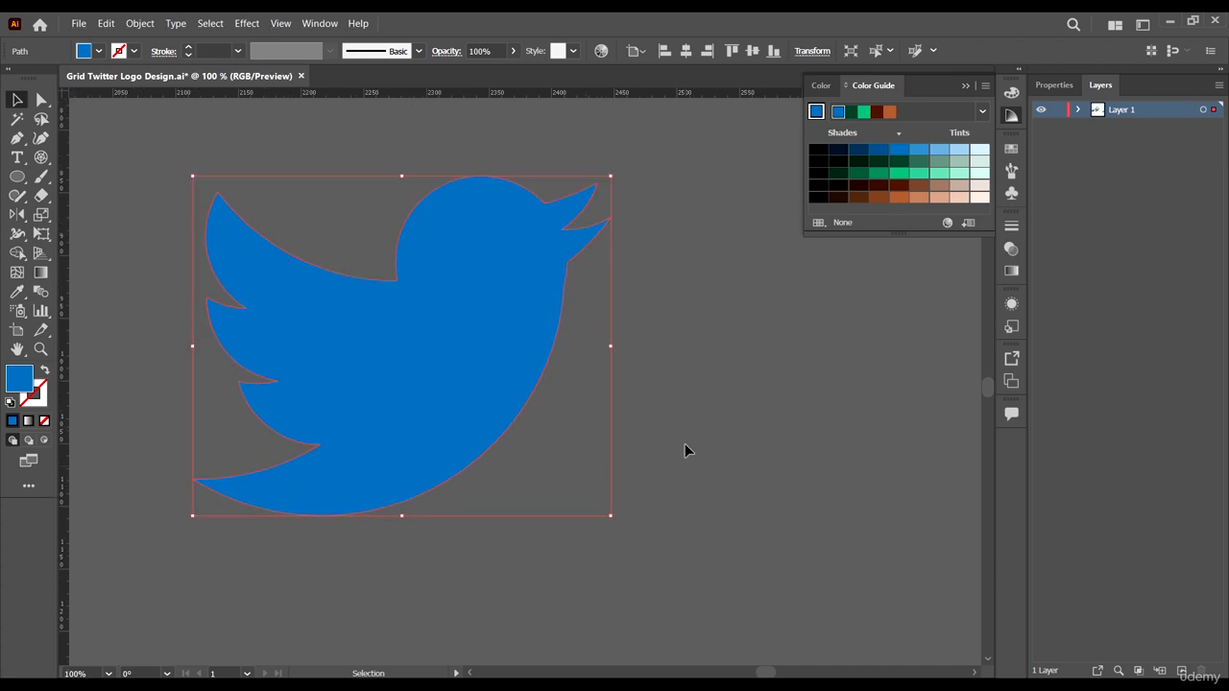
scroll(684, 450, up, 1)
scroll(714, 448, left, 1)
click(729, 445)
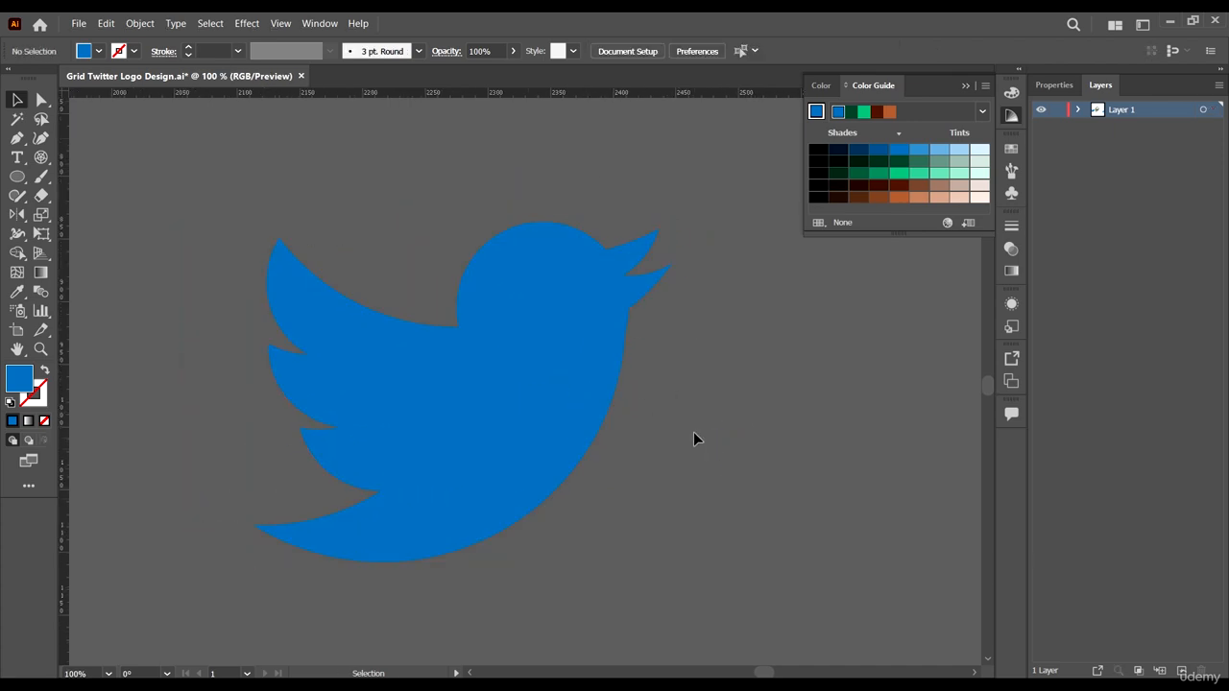
click(530, 402)
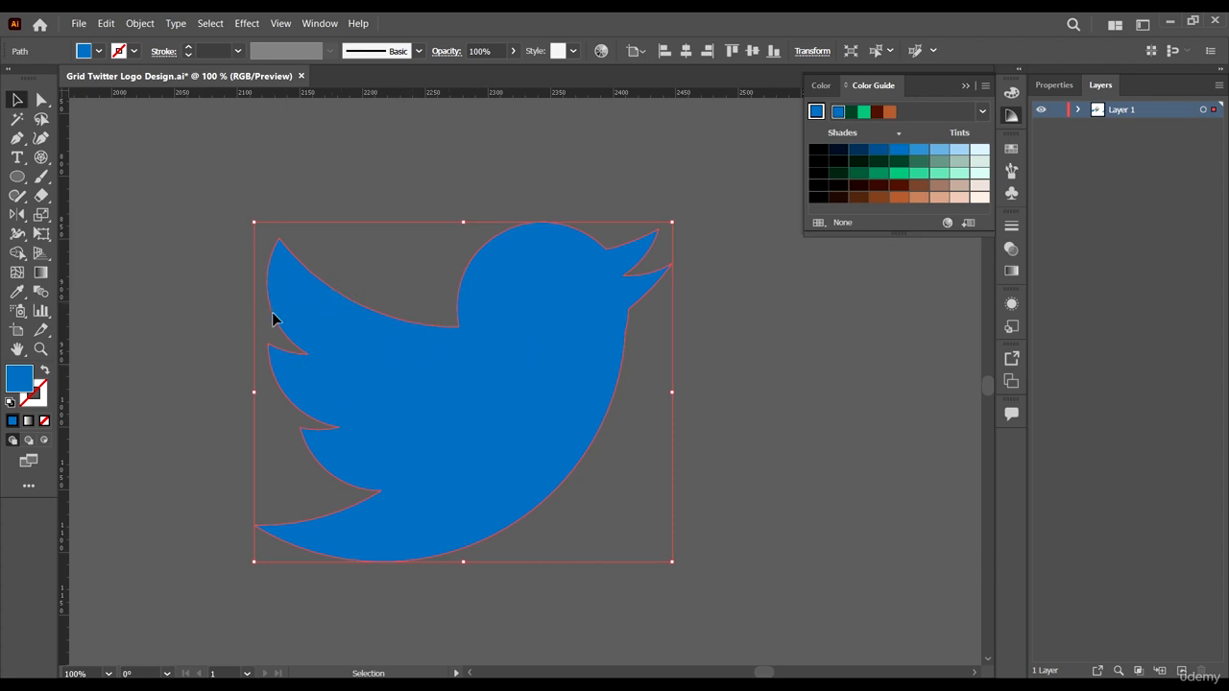
click(817, 151)
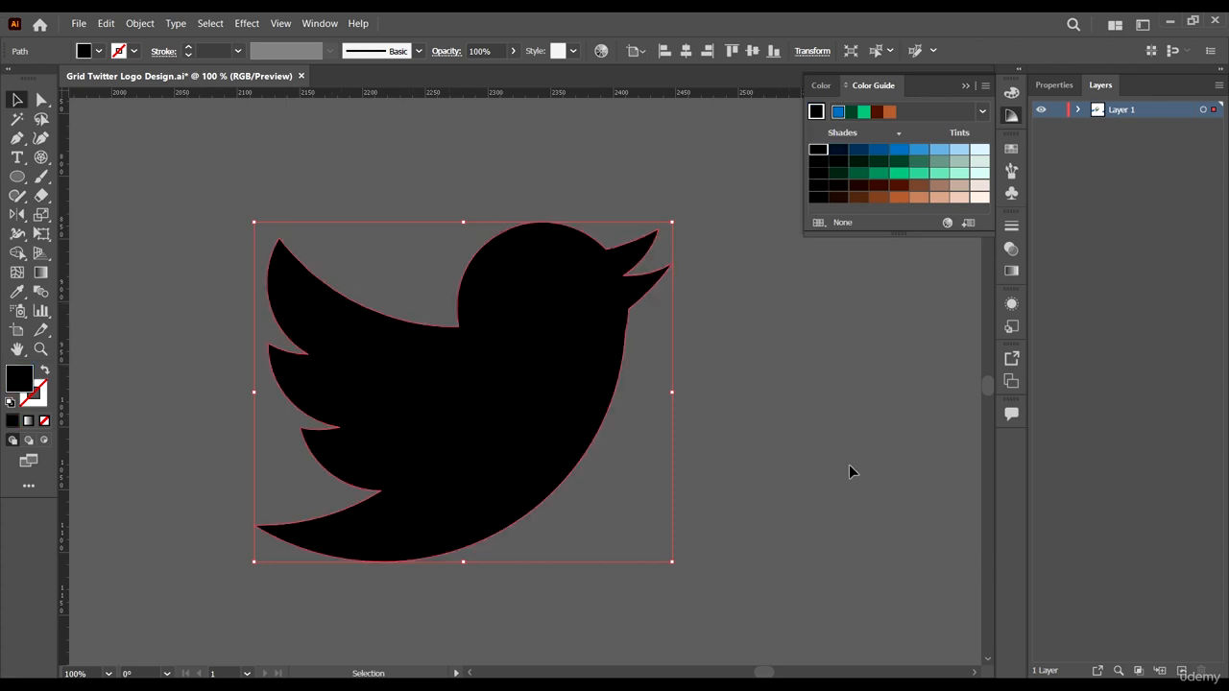
click(816, 172)
click(838, 160)
click(780, 328)
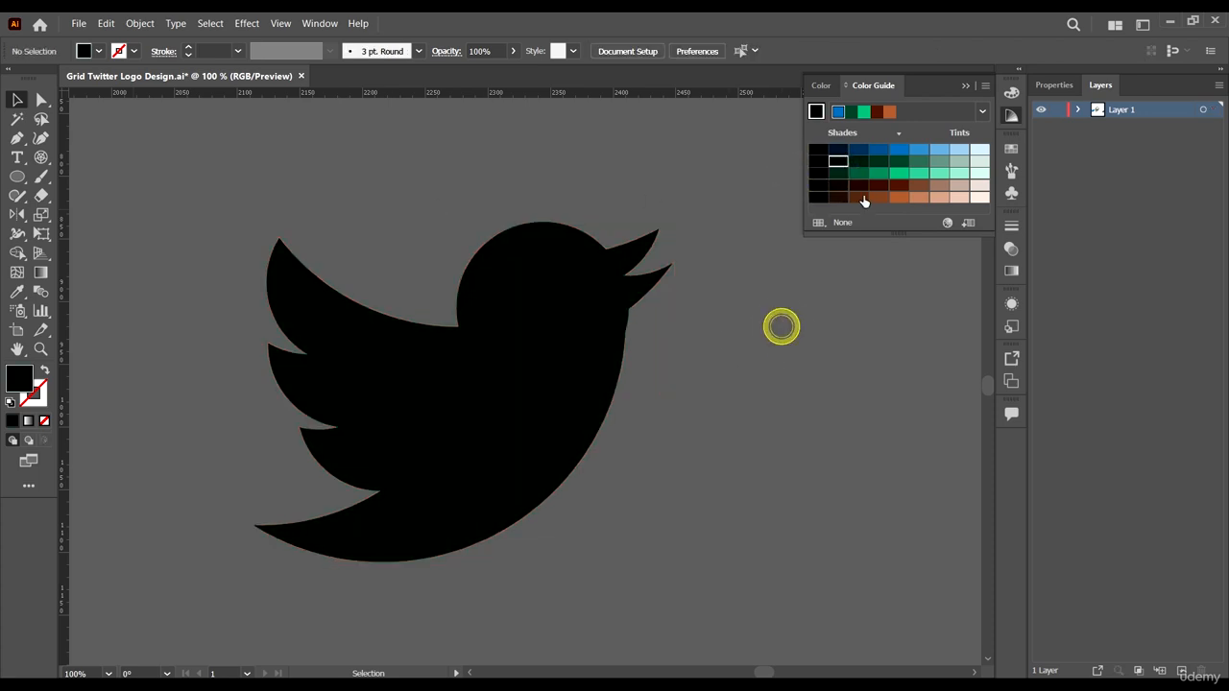
click(817, 160)
click(472, 316)
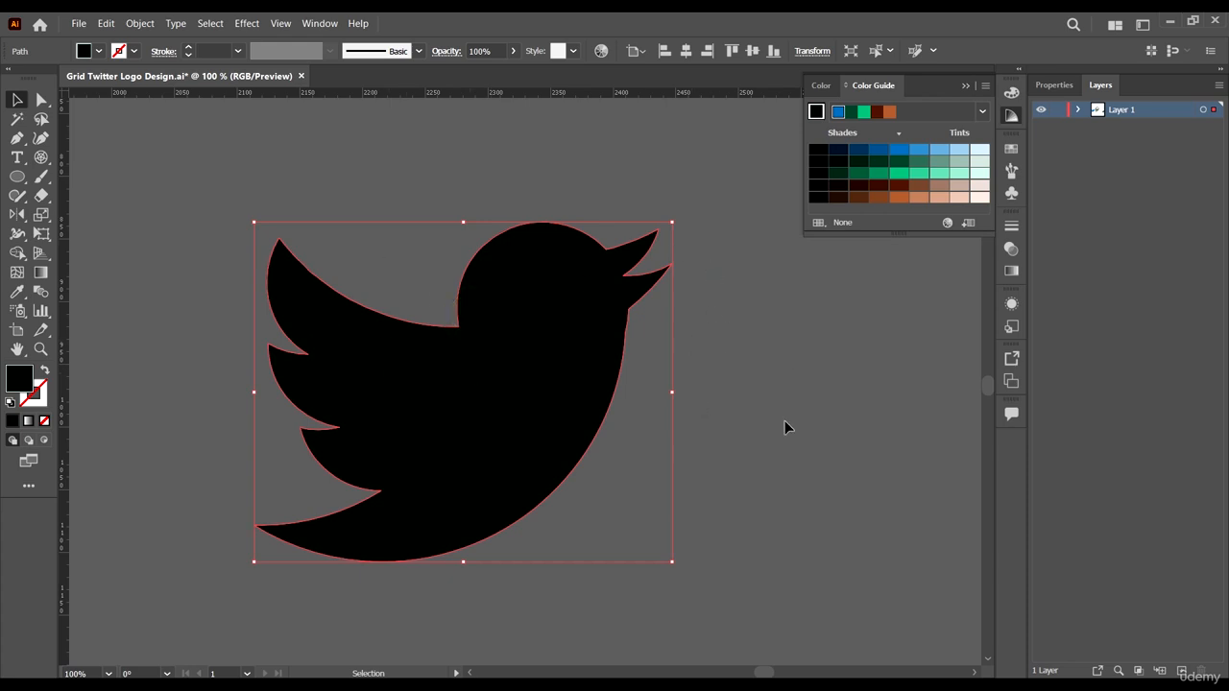
- Draw a circle with the Polar Grid tool and move it over the bird's body
scroll(849, 420, up, 1)
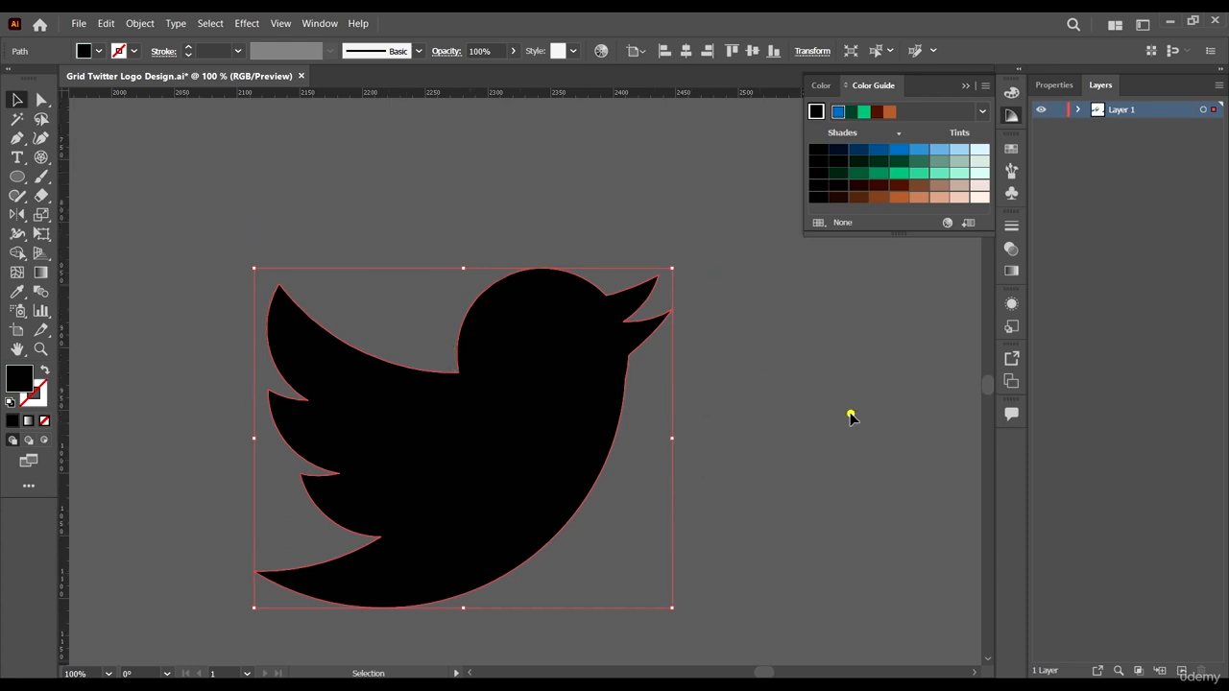
click(850, 413)
click(41, 158)
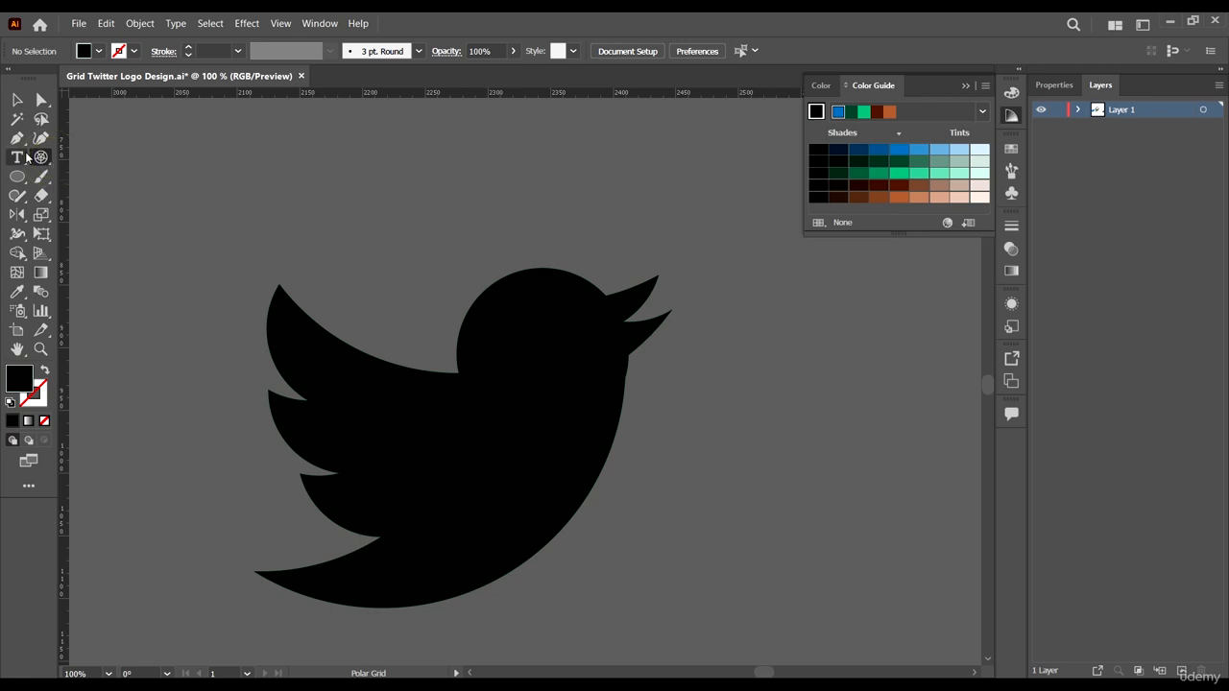
drag(335, 156, 735, 555)
click(18, 98)
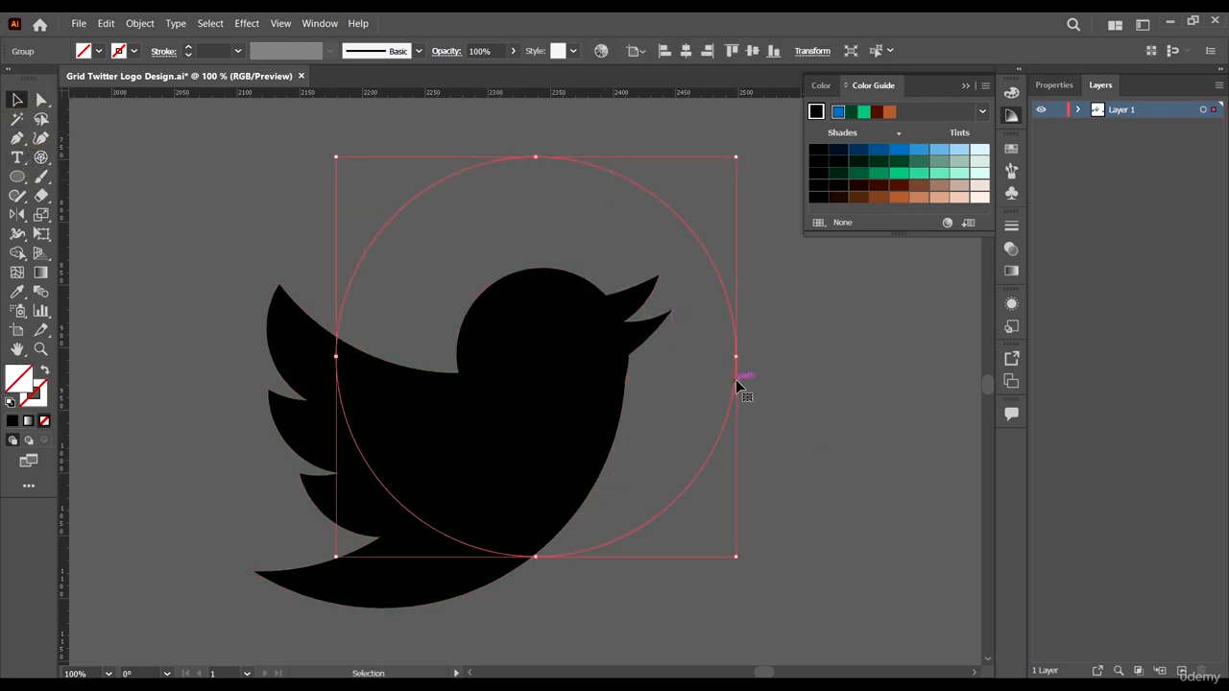
drag(735, 378, 569, 389)
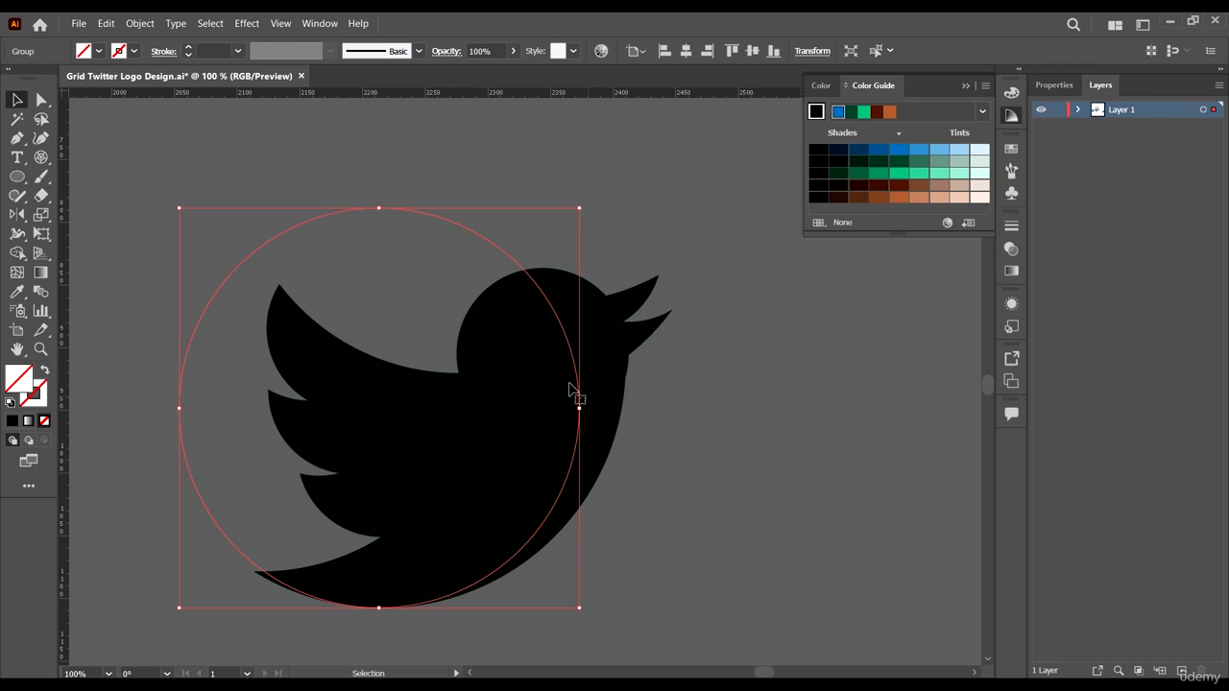
- Set the circle's stroke colour to blue
click(133, 51)
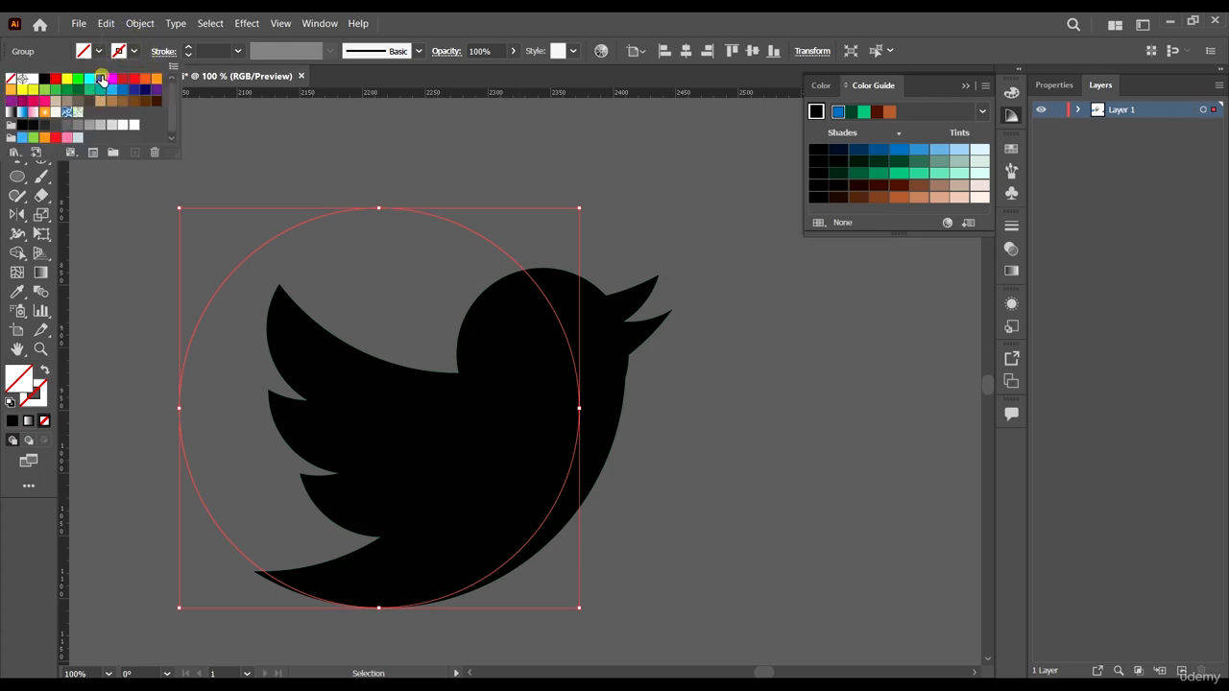
click(102, 78)
key(ctrl+plus)
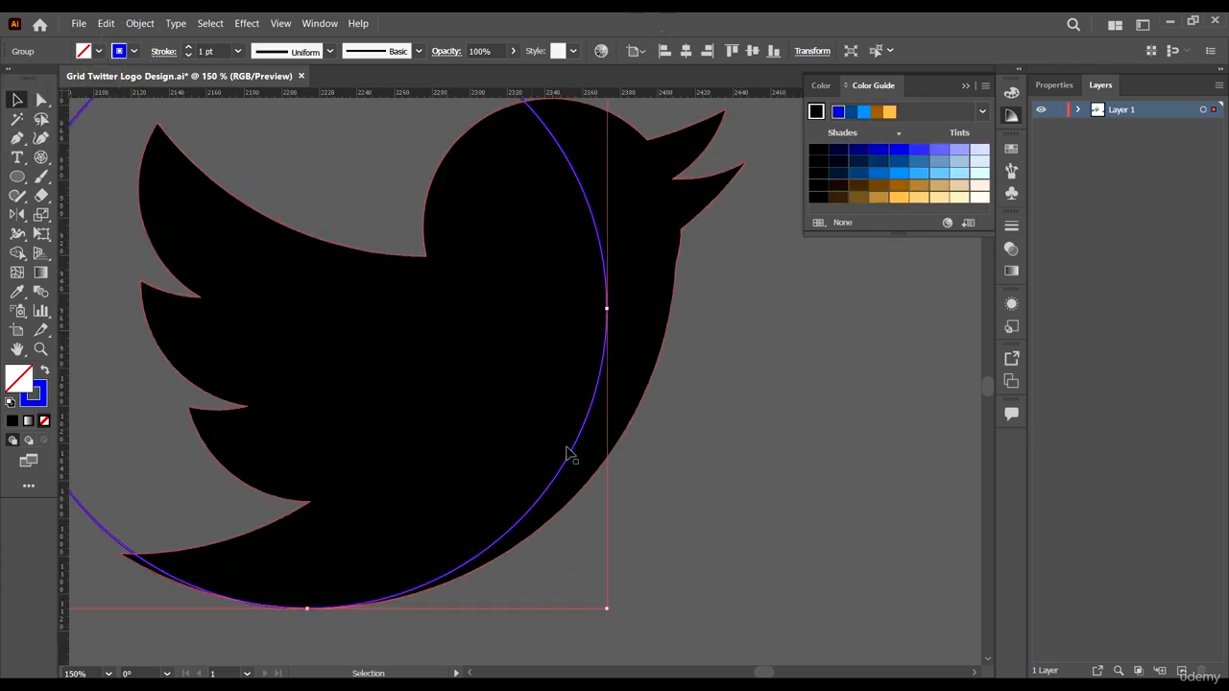
- Enlarge the circle from its corner so it follows the bird's back and belly curve
mouse_move(576, 455)
mouse_down()
mouse_move(560, 447)
mouse_move(577, 431)
mouse_up()
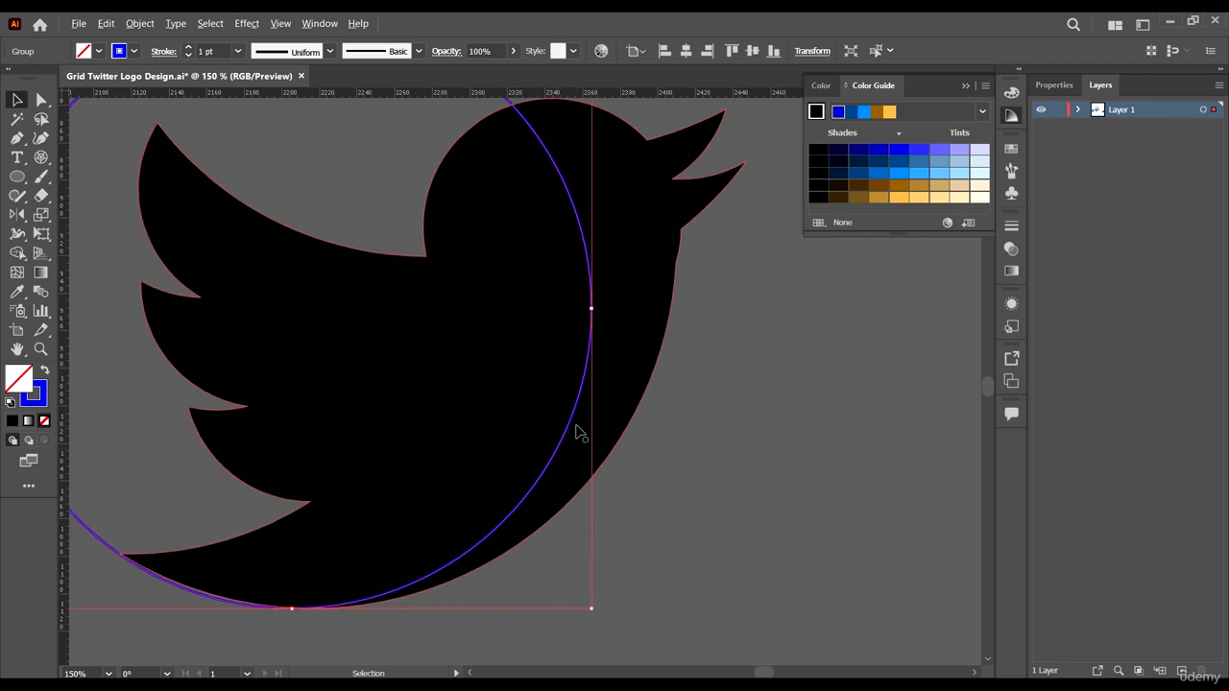
scroll(577, 431, down, 2)
scroll(624, 384, up, 1)
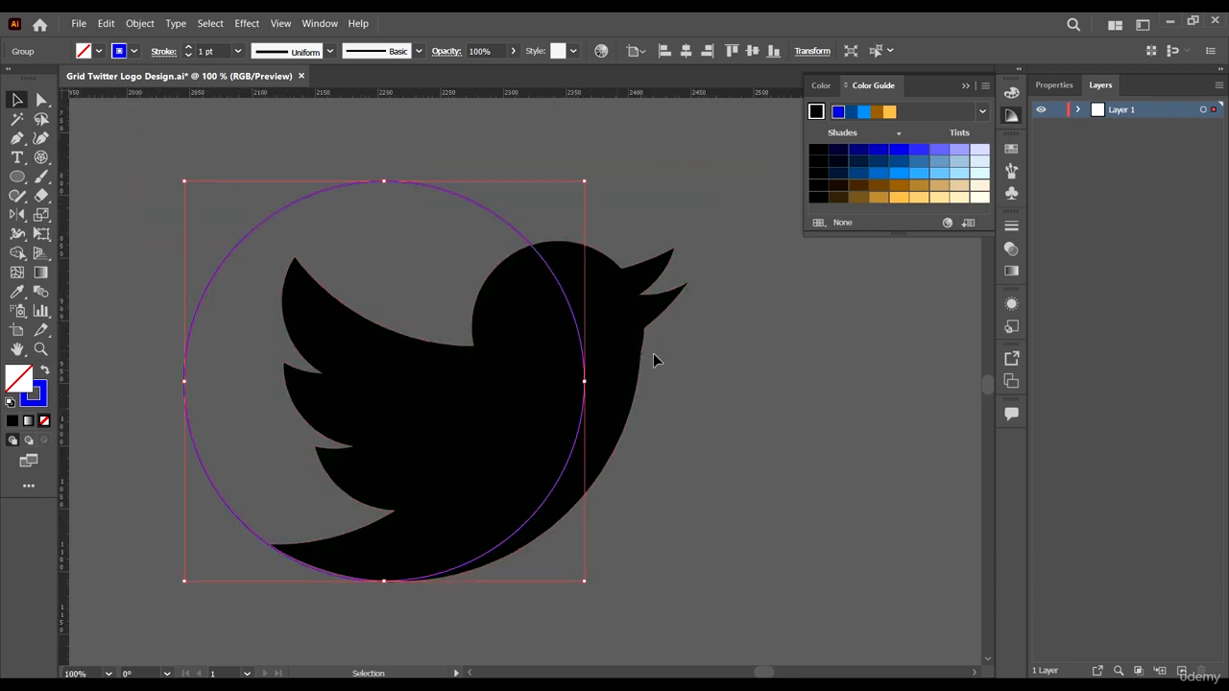
drag(634, 391, 635, 375)
key(ctrl+z)
scroll(652, 371, up, 4)
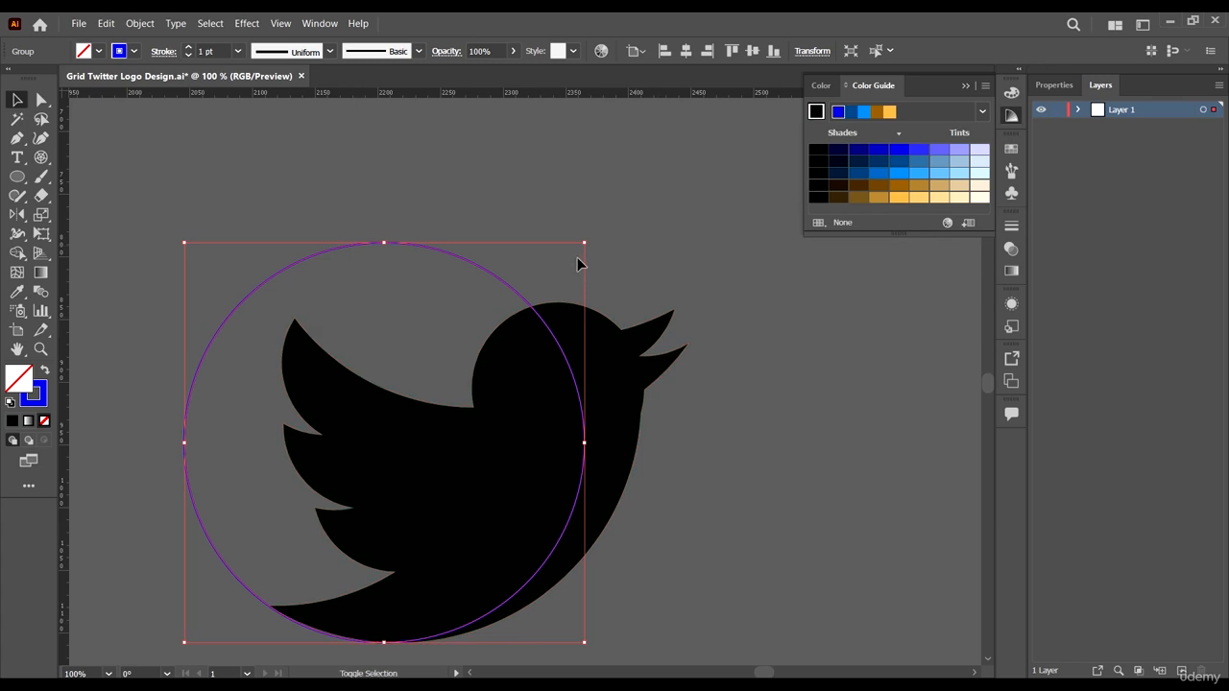
click(580, 242)
drag(583, 244, 641, 173)
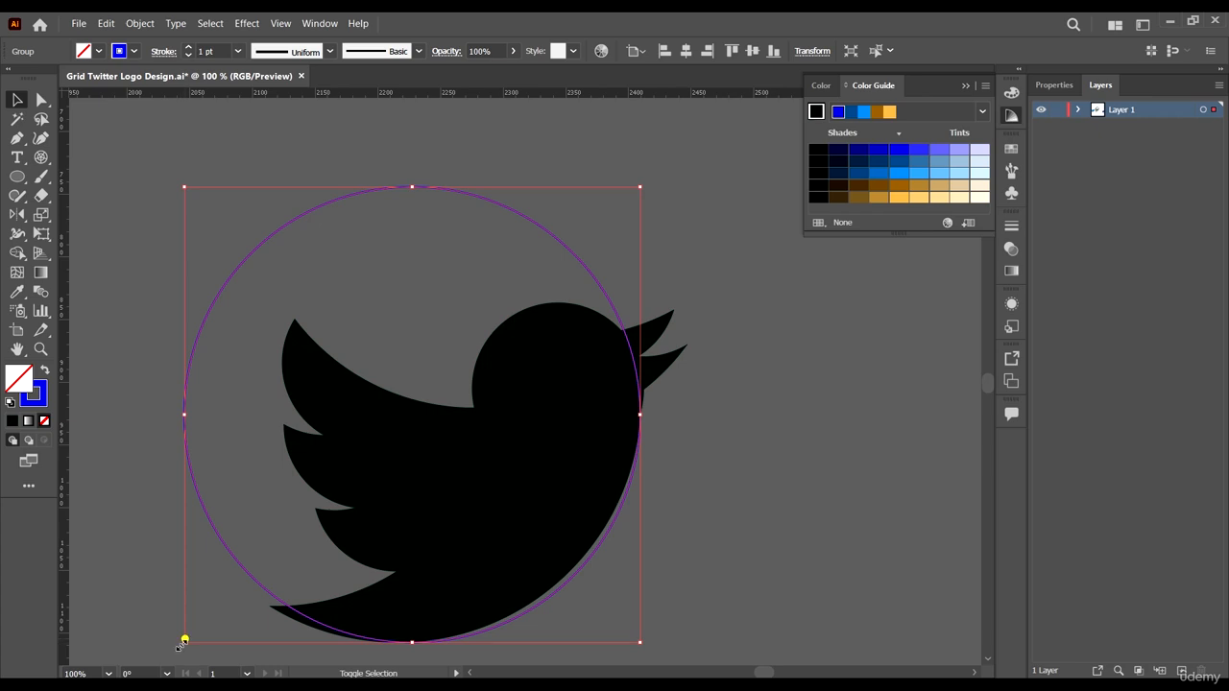
scroll(523, 622, up, 2)
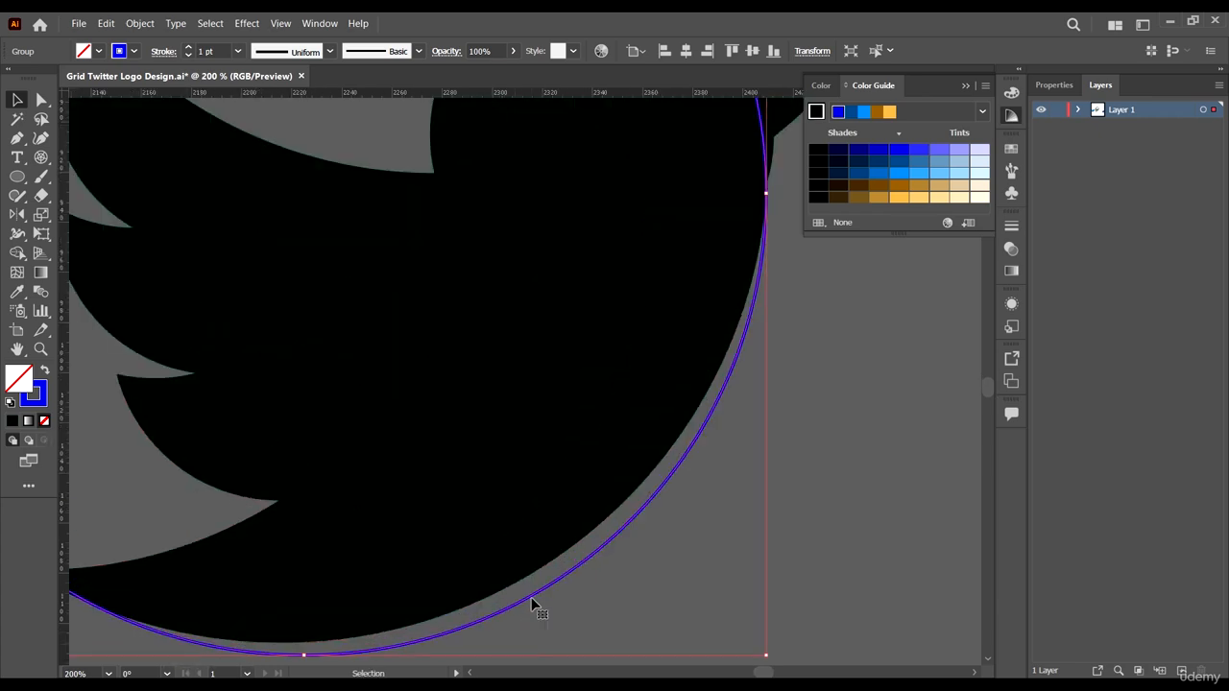
- Duplicate the big circle and scale the copy down
drag(531, 602, 453, 437)
scroll(526, 573, down, 3)
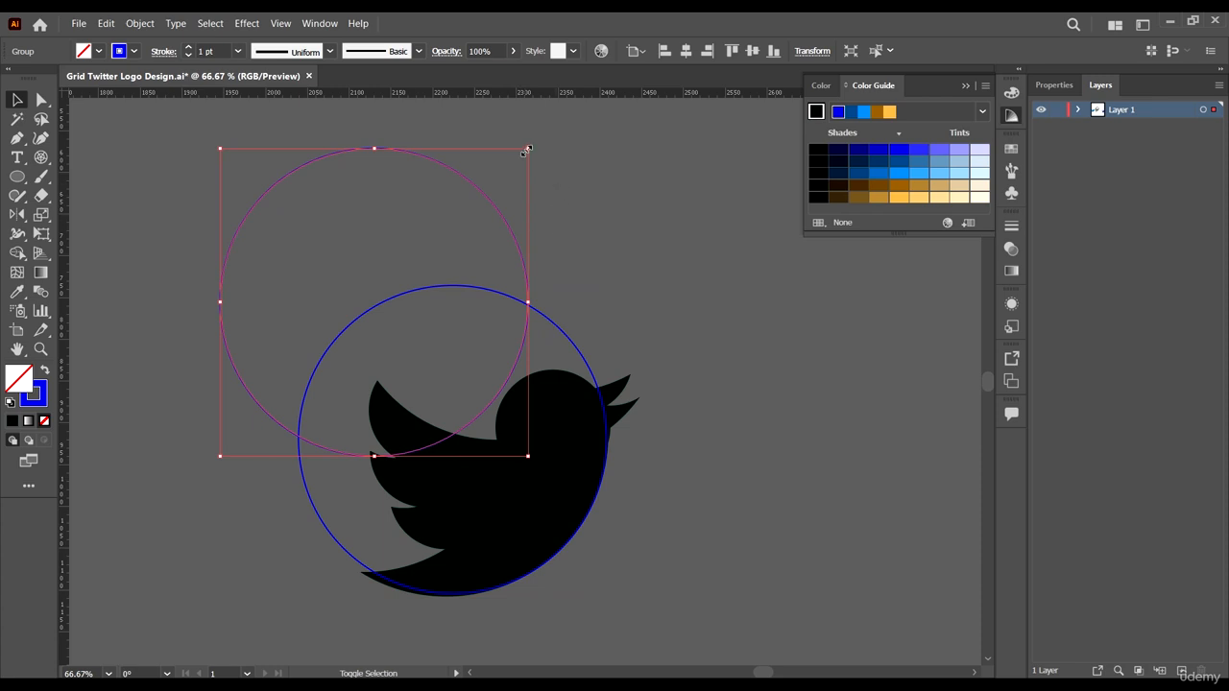
drag(527, 150, 387, 289)
- Scale and position the smaller circle to match the upper wing curve
scroll(349, 461, up, 2)
drag(366, 410, 700, 490)
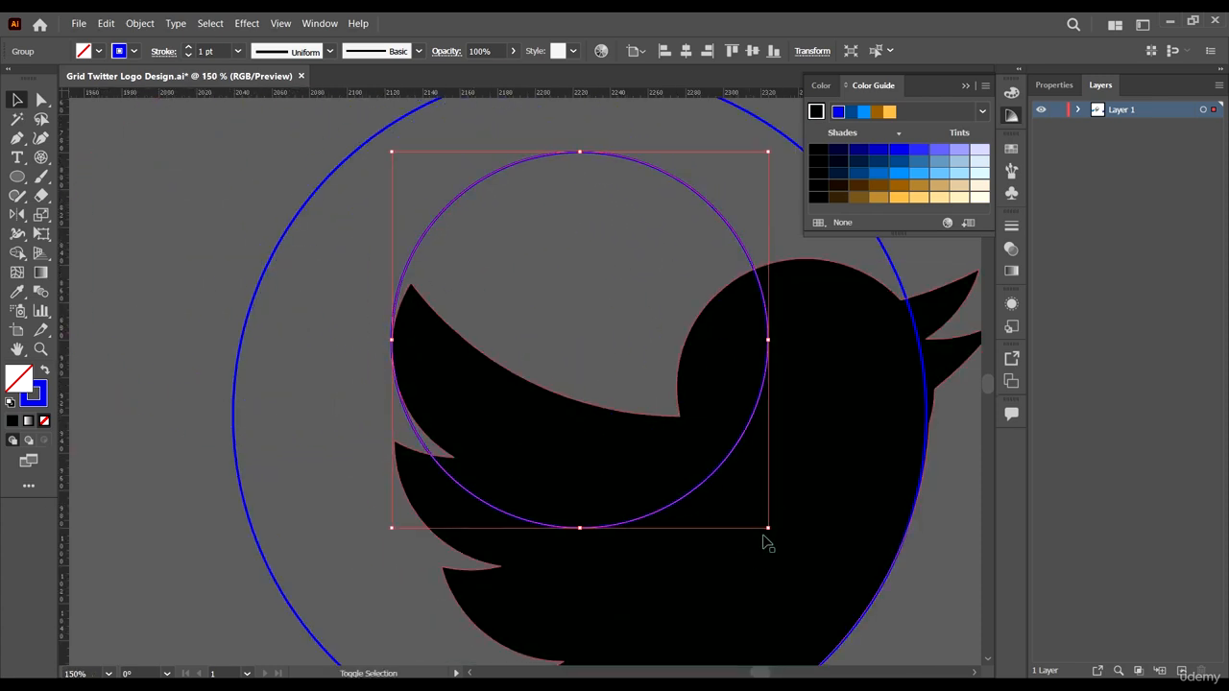
drag(766, 529, 720, 480)
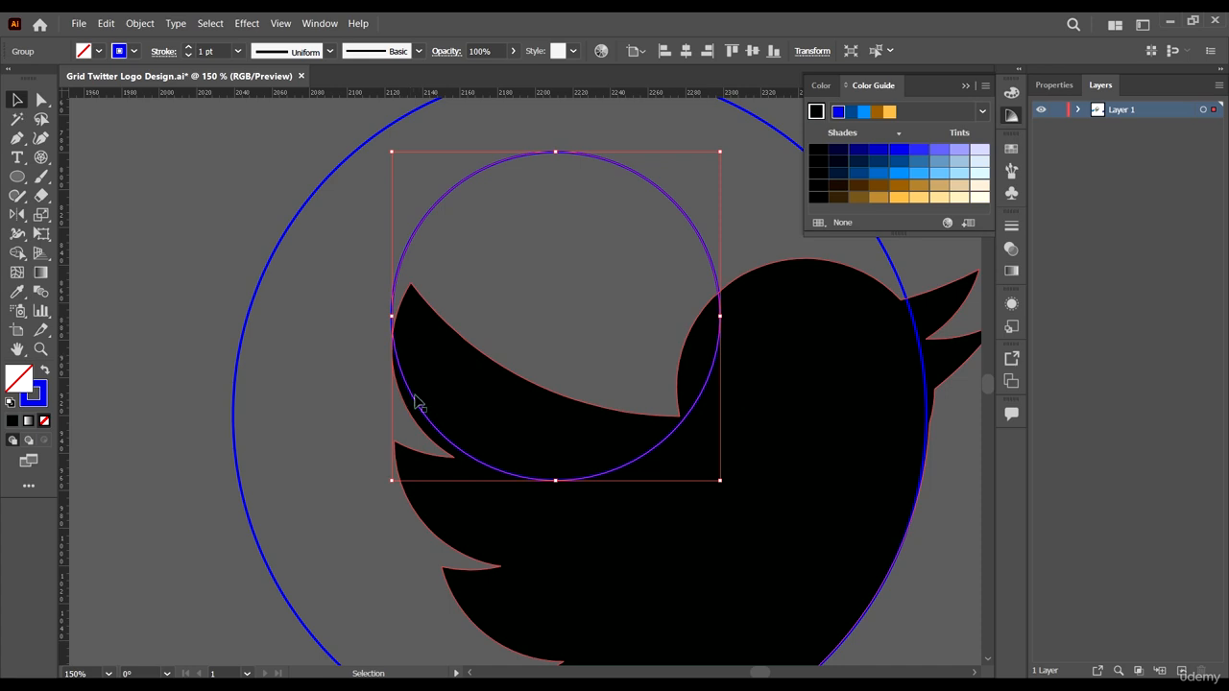
drag(424, 406, 409, 434)
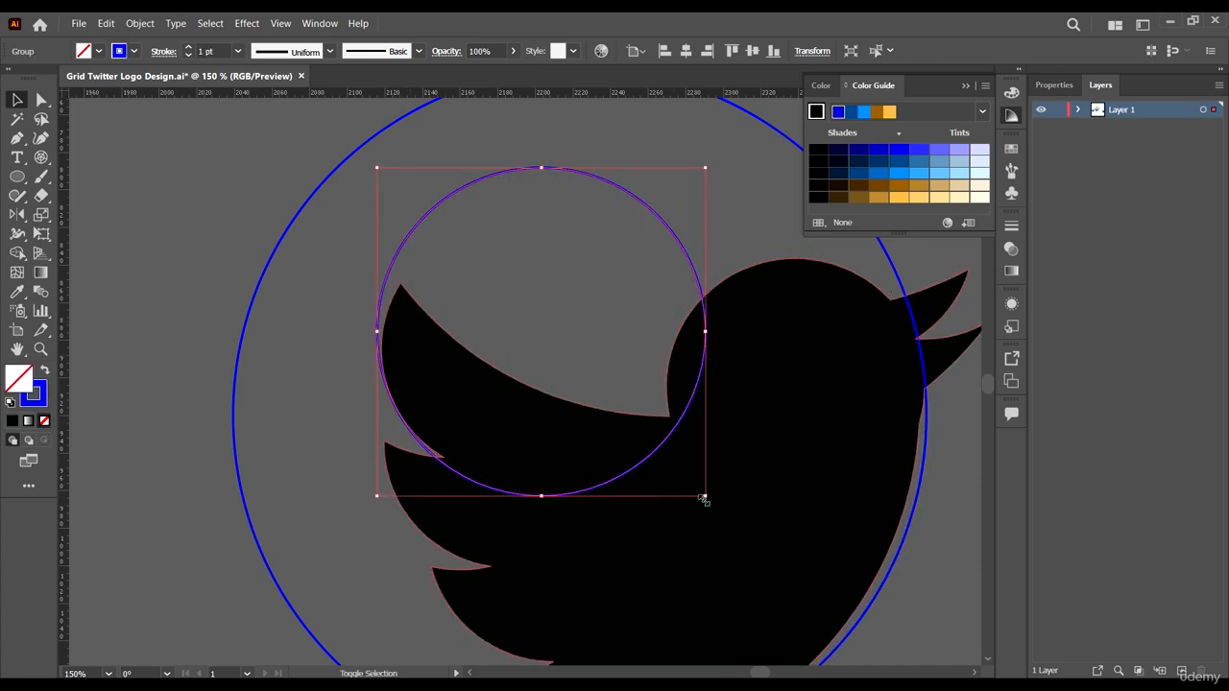
drag(704, 500, 663, 453)
drag(643, 389, 643, 413)
drag(664, 192, 638, 230)
drag(627, 477, 621, 470)
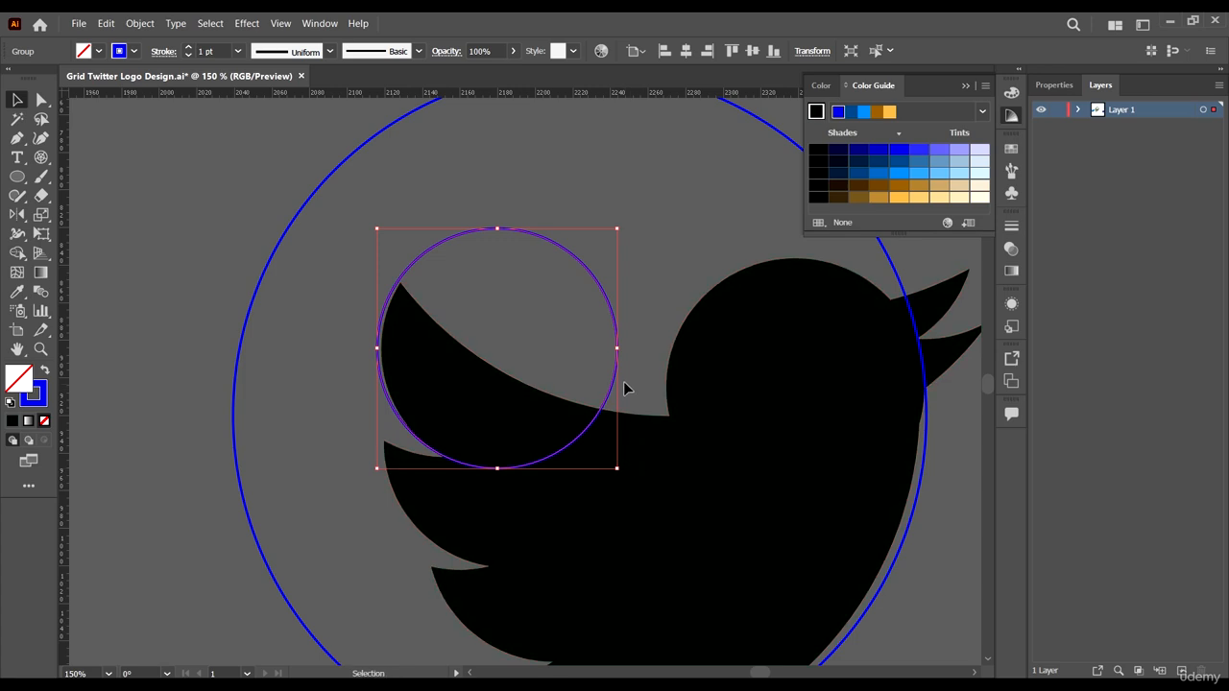
drag(614, 380, 618, 380)
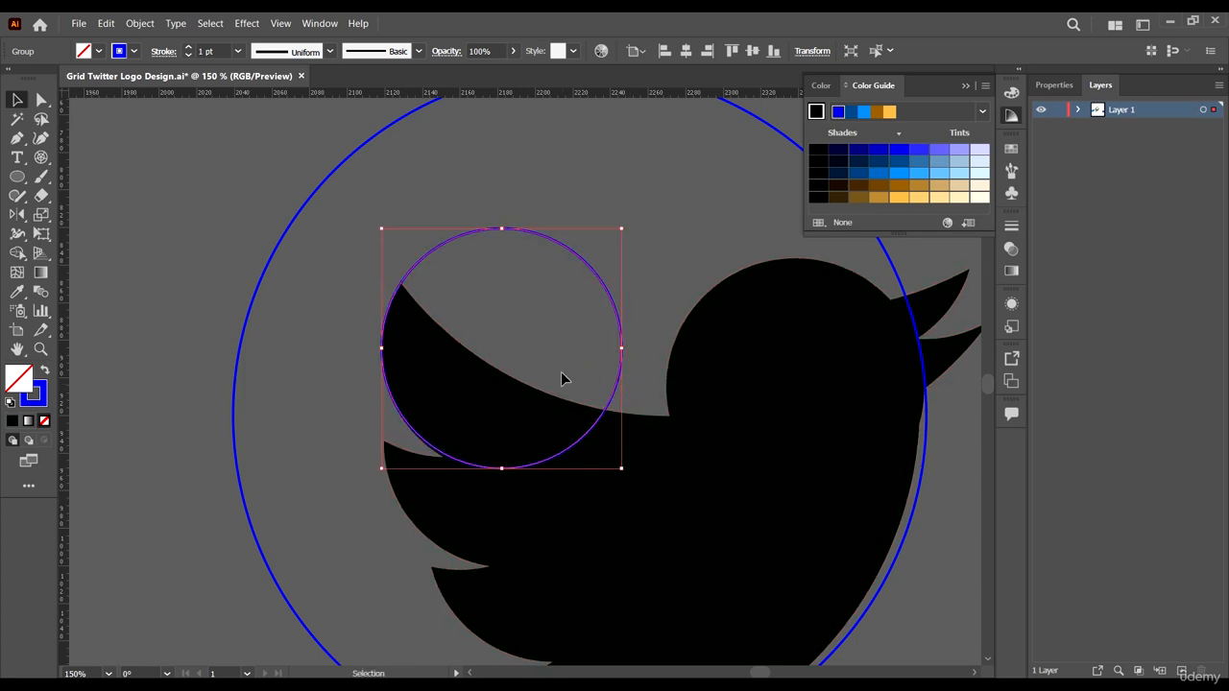
- Duplicate the wing circle and move the copy down to fit the lower wing curve
key(space)
drag(678, 489, 557, 400)
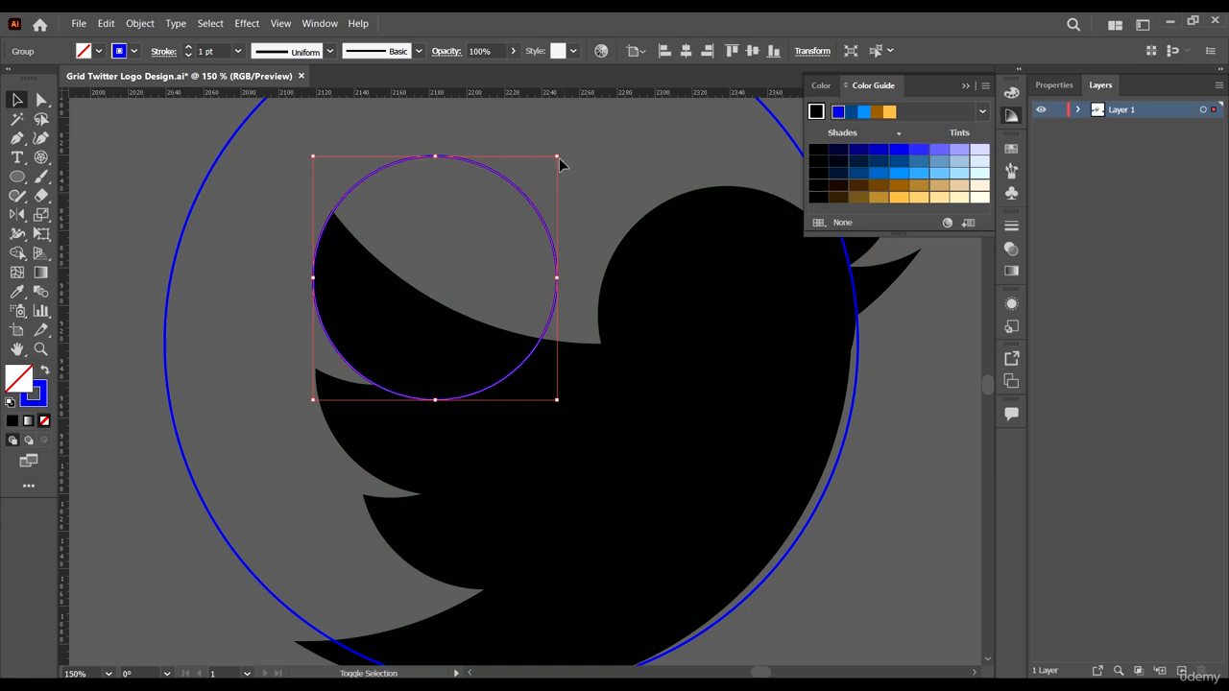
drag(315, 154, 313, 155)
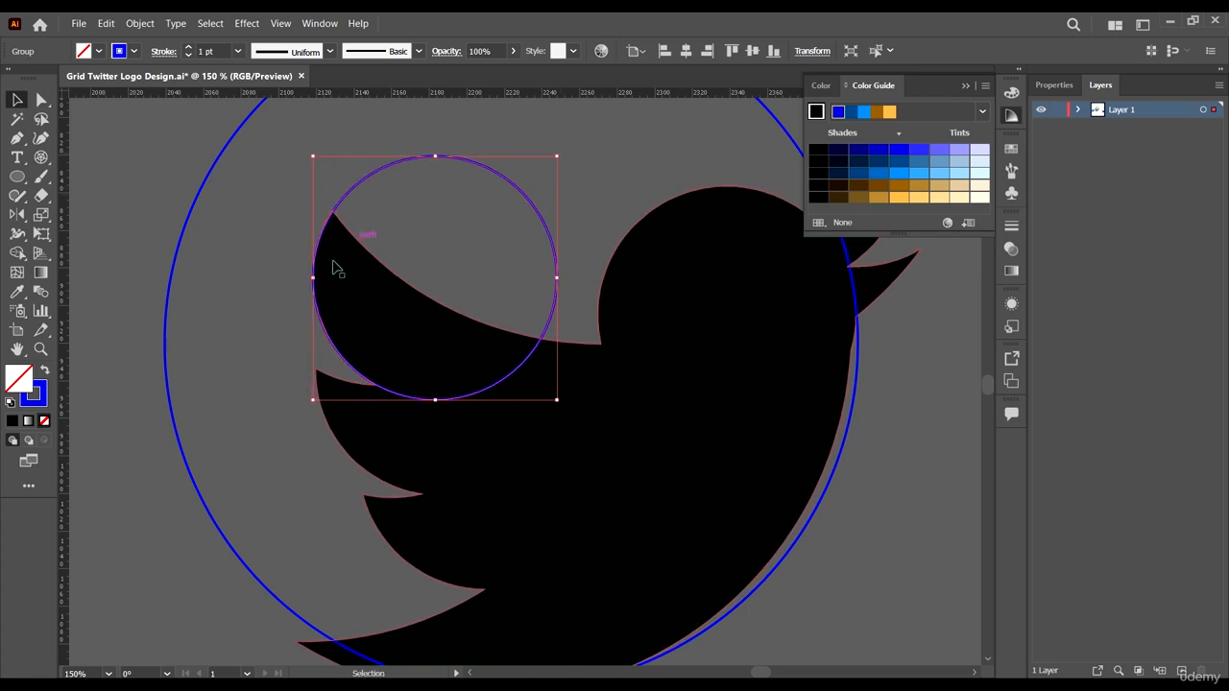
drag(354, 196, 357, 288)
scroll(367, 363, down, 2)
scroll(365, 368, up, 3)
scroll(285, 239, up, 1)
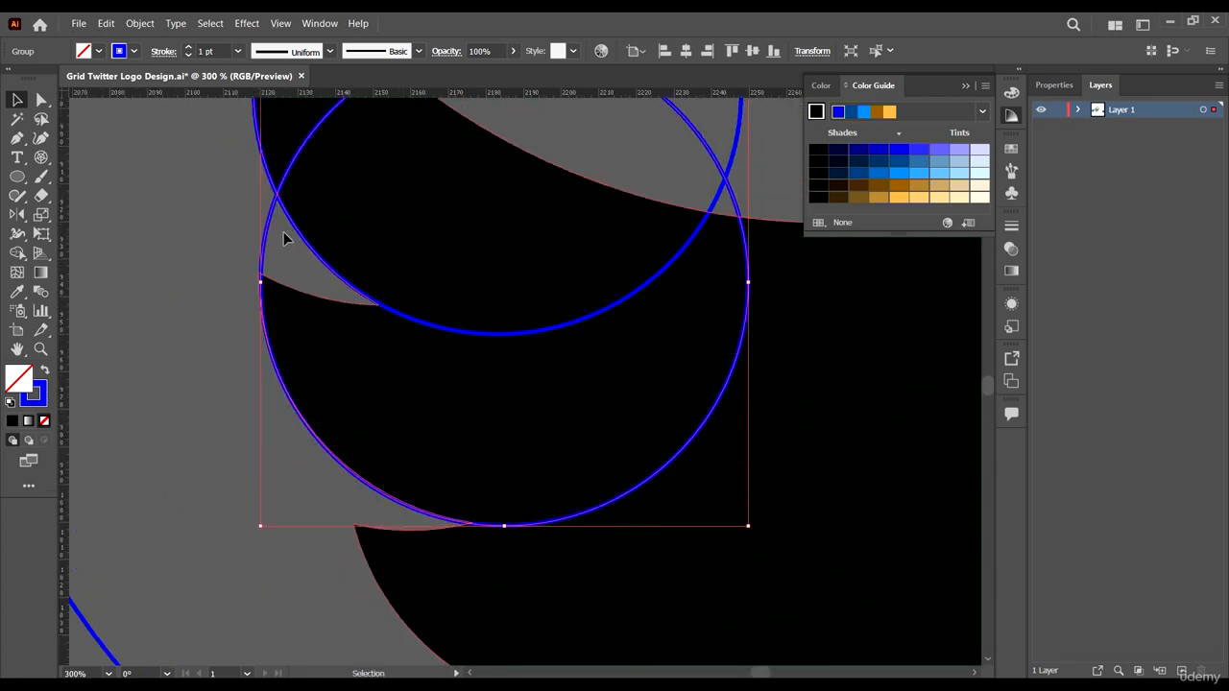
scroll(280, 231, down, 1)
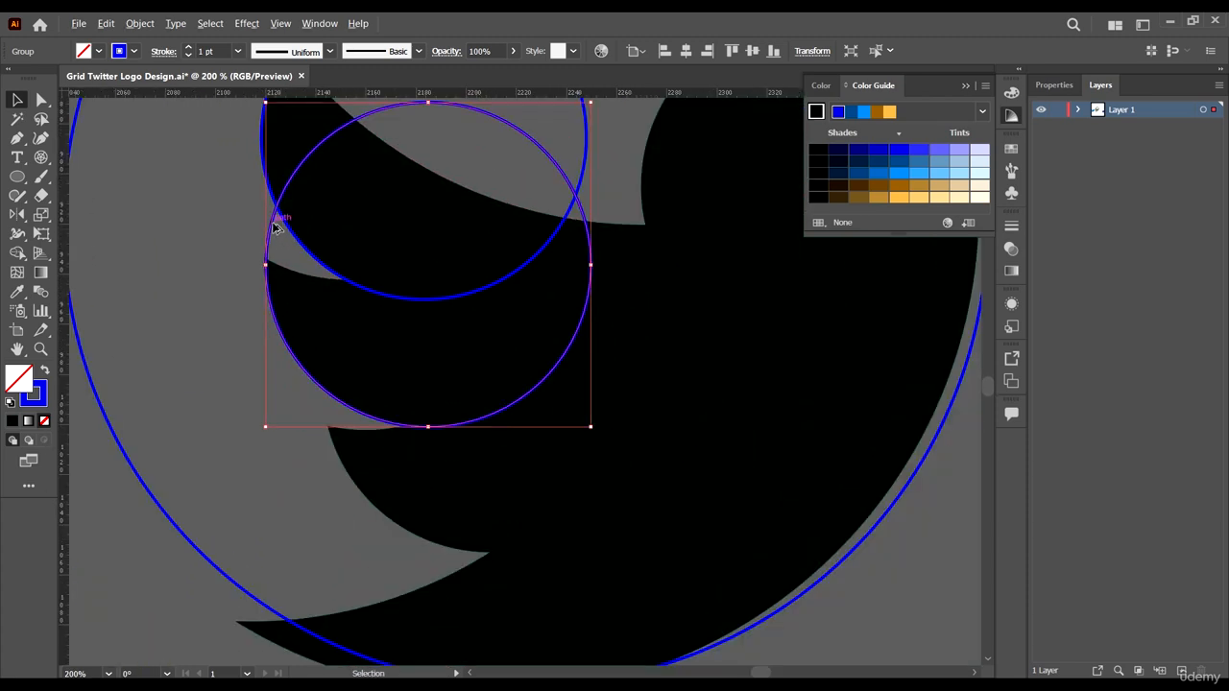
drag(275, 224, 333, 353)
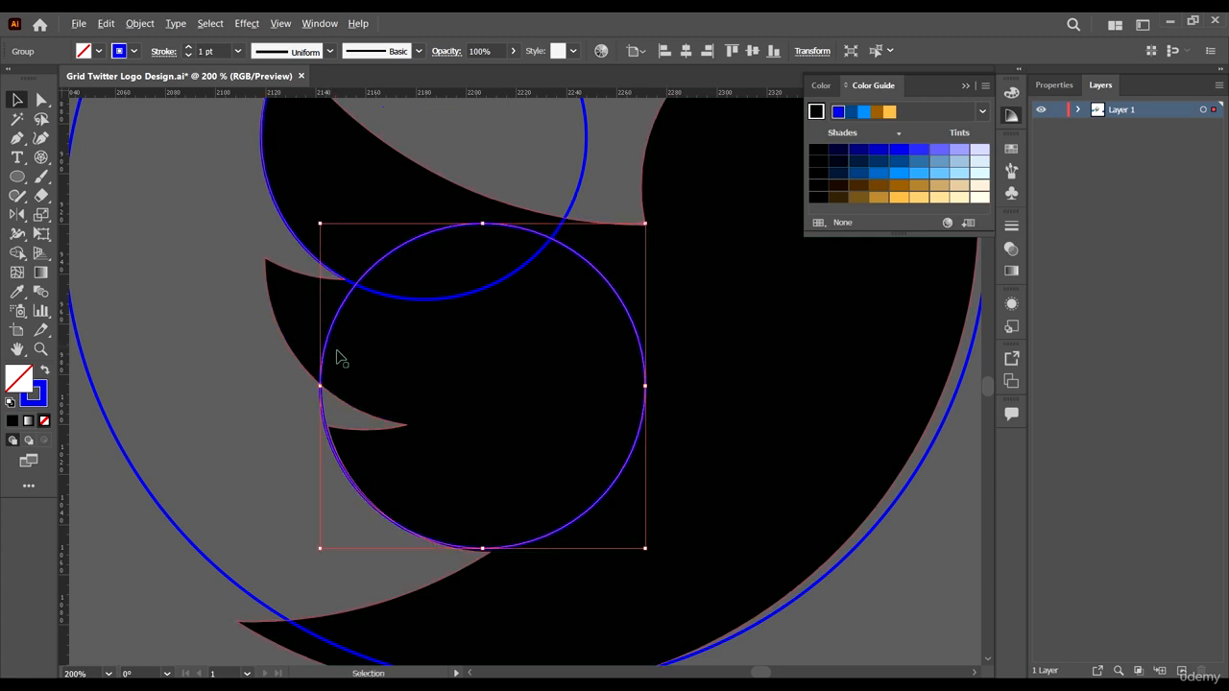
- Duplicate a circle onto the bird's head to match its round curve
scroll(333, 353, down, 3)
scroll(454, 324, up, 2)
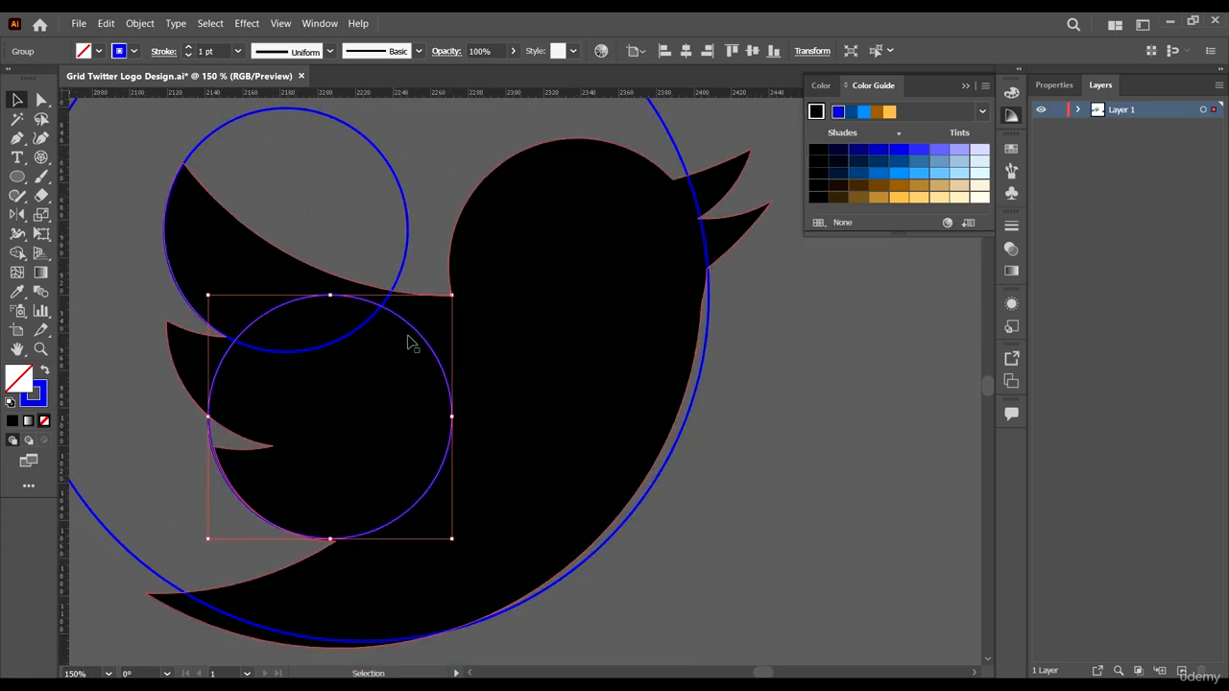
drag(418, 336, 666, 182)
drag(444, 381, 435, 389)
- Select the black bird together with its fitted circles and delete them
scroll(615, 396, down, 3)
click(763, 485)
drag(662, 496, 581, 377)
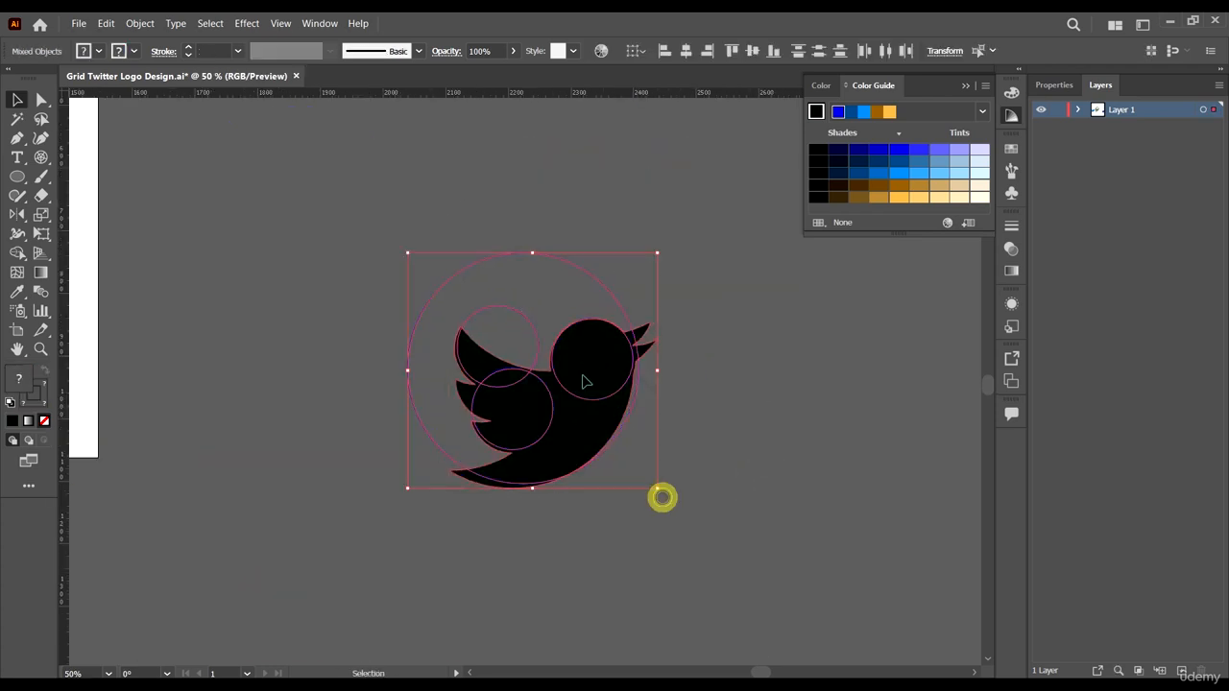
key(Delete)
- Move the blue bird logo off the artboard to the right
scroll(671, 324, down, 3)
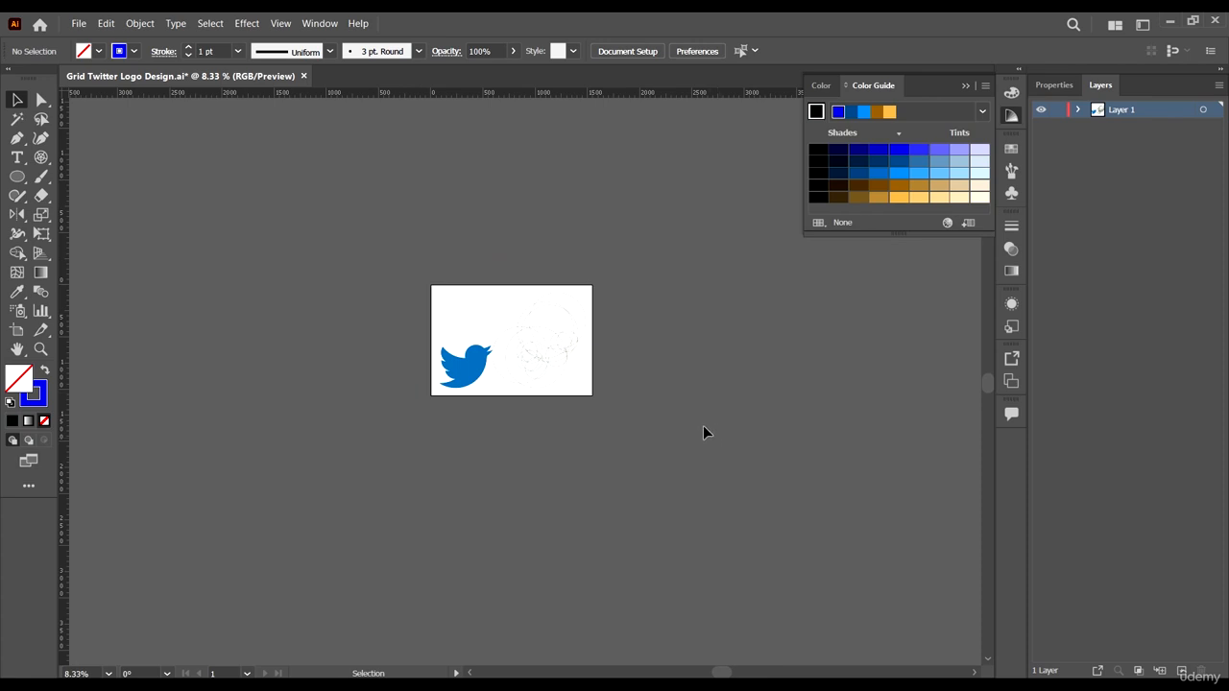
scroll(533, 368, up, 1)
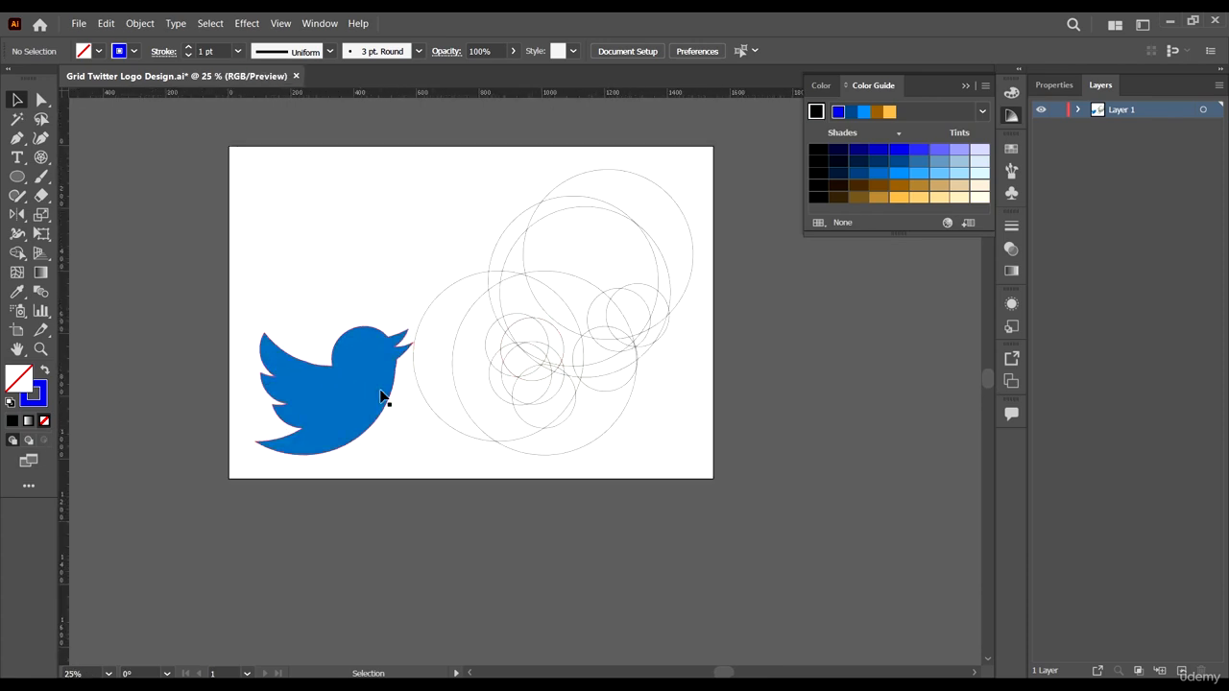
drag(380, 394, 375, 394)
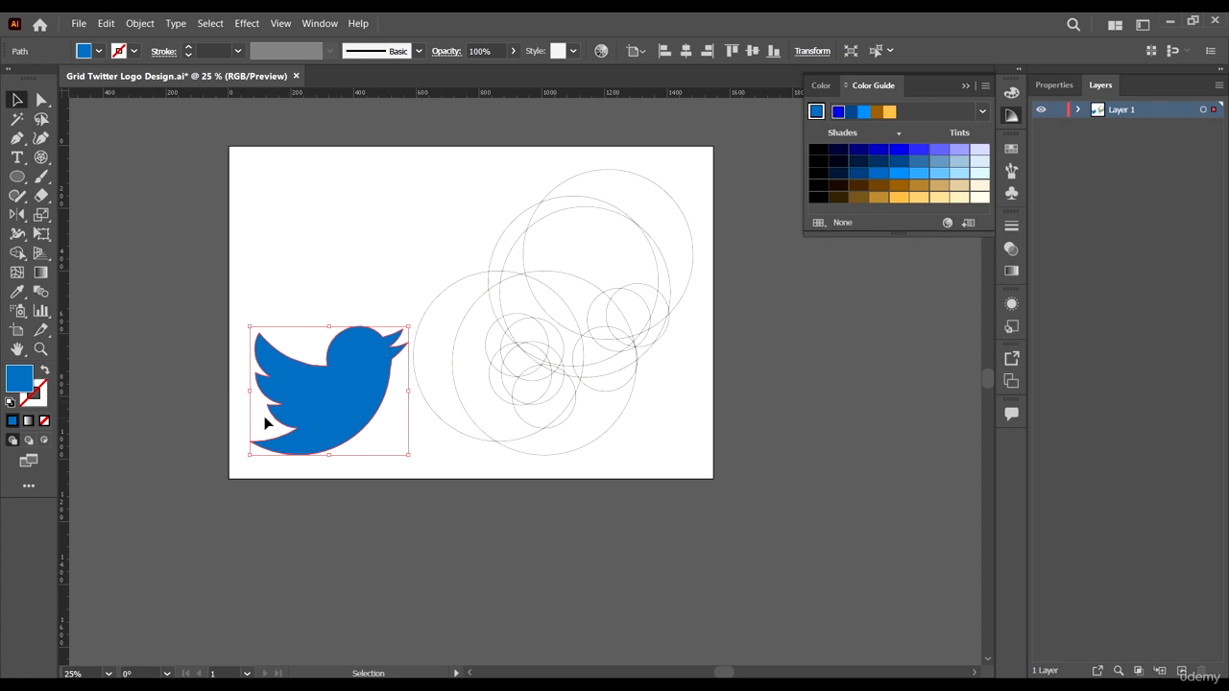
scroll(387, 374, up, 3)
scroll(357, 352, down, 3)
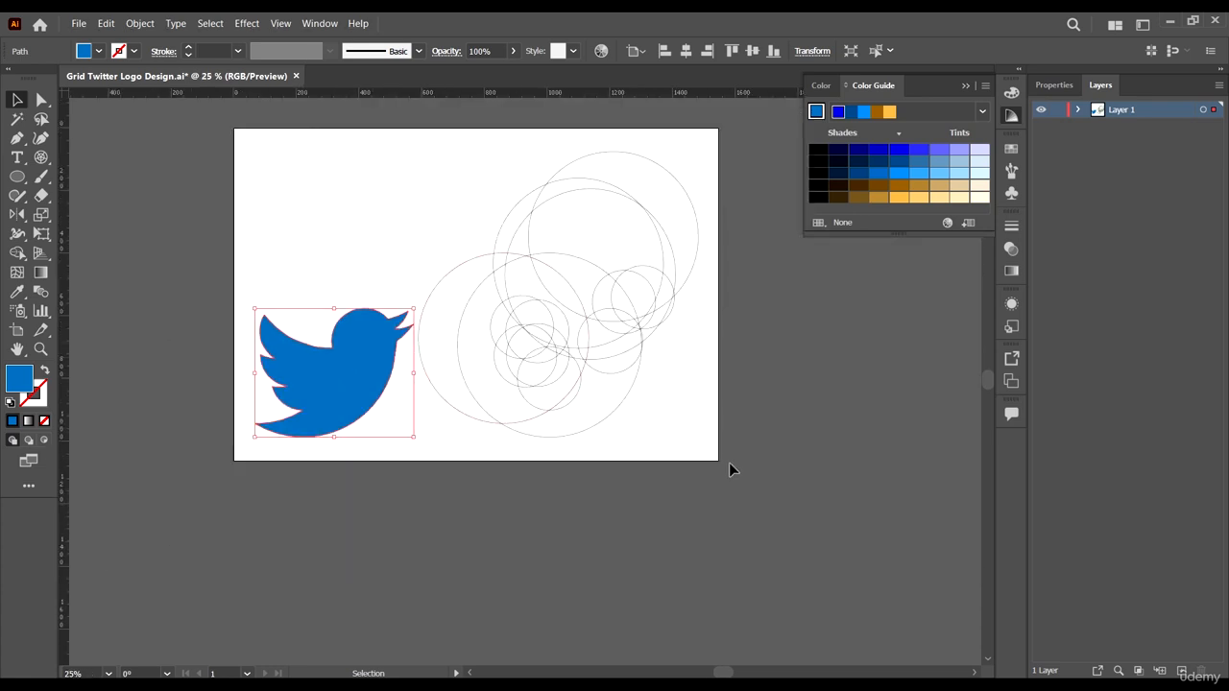
drag(335, 412, 809, 460)
- Select the circle grid and, with Shape Builder in blue, merge the grid regions forming the bird's wing
scroll(749, 347, up, 2)
drag(148, 204, 144, 202)
key(ctrl+minus)
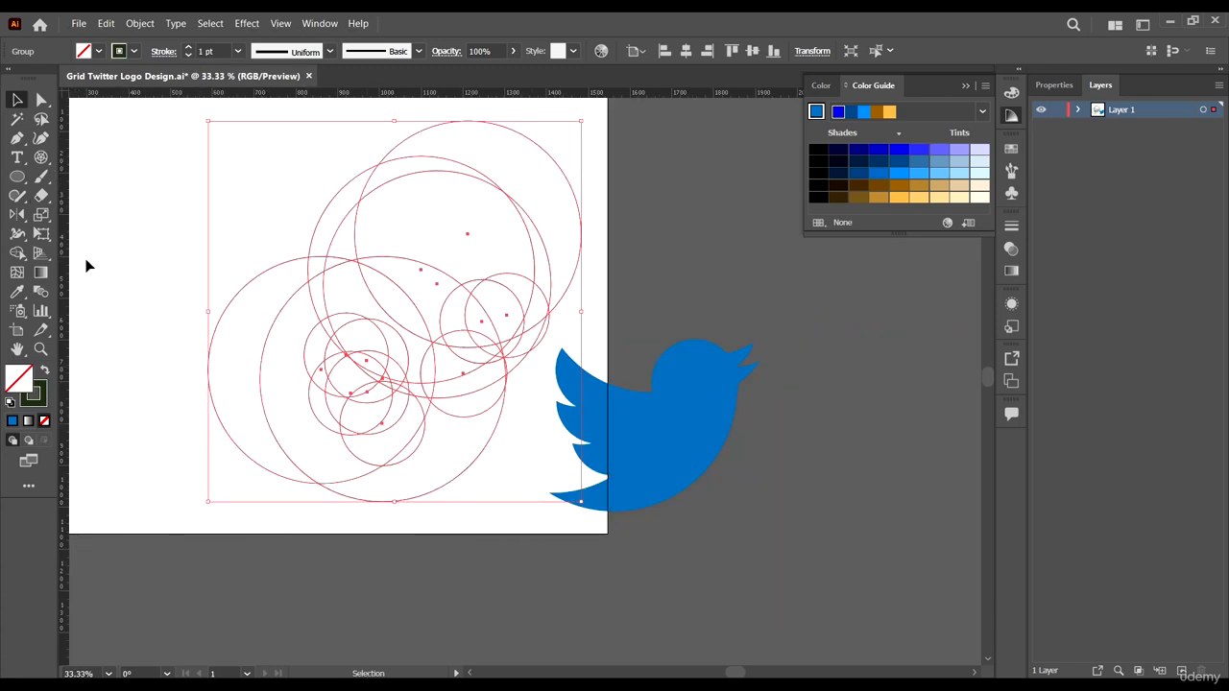
click(18, 254)
key(ctrl+plus)
key(ctrl+plus)
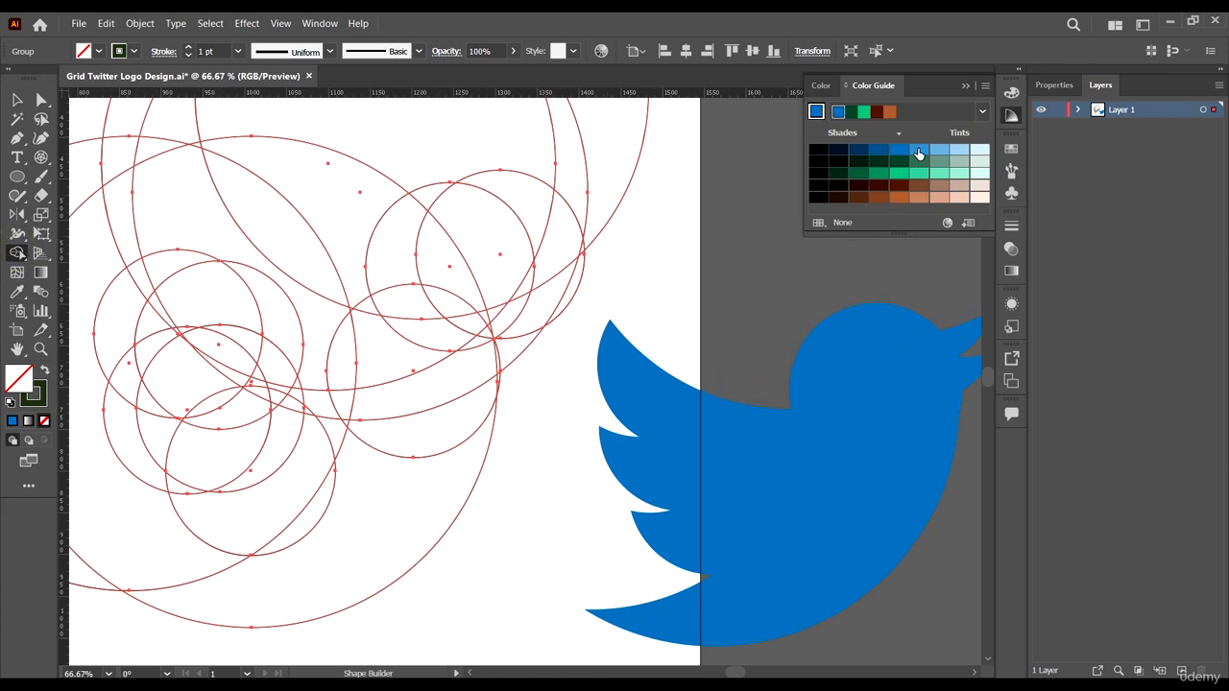
click(898, 150)
scroll(504, 317, up, 2)
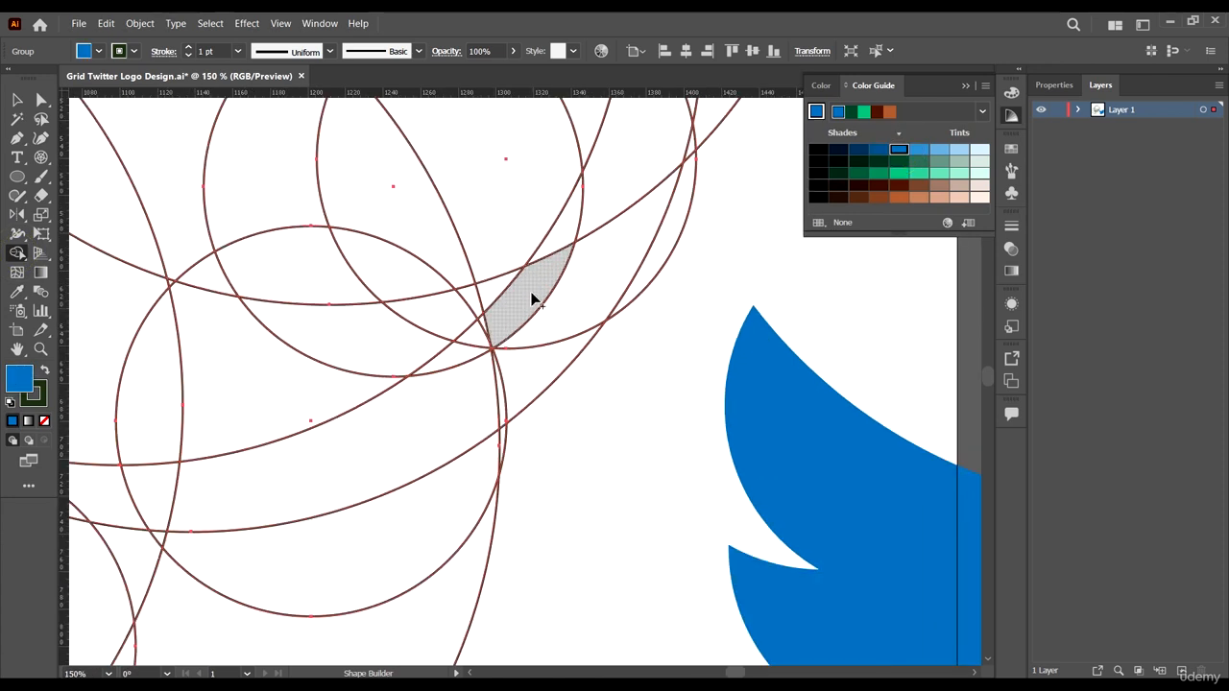
mouse_move(537, 284)
mouse_down()
mouse_move(457, 320)
mouse_move(247, 323)
mouse_move(253, 297)
mouse_move(307, 325)
mouse_up()
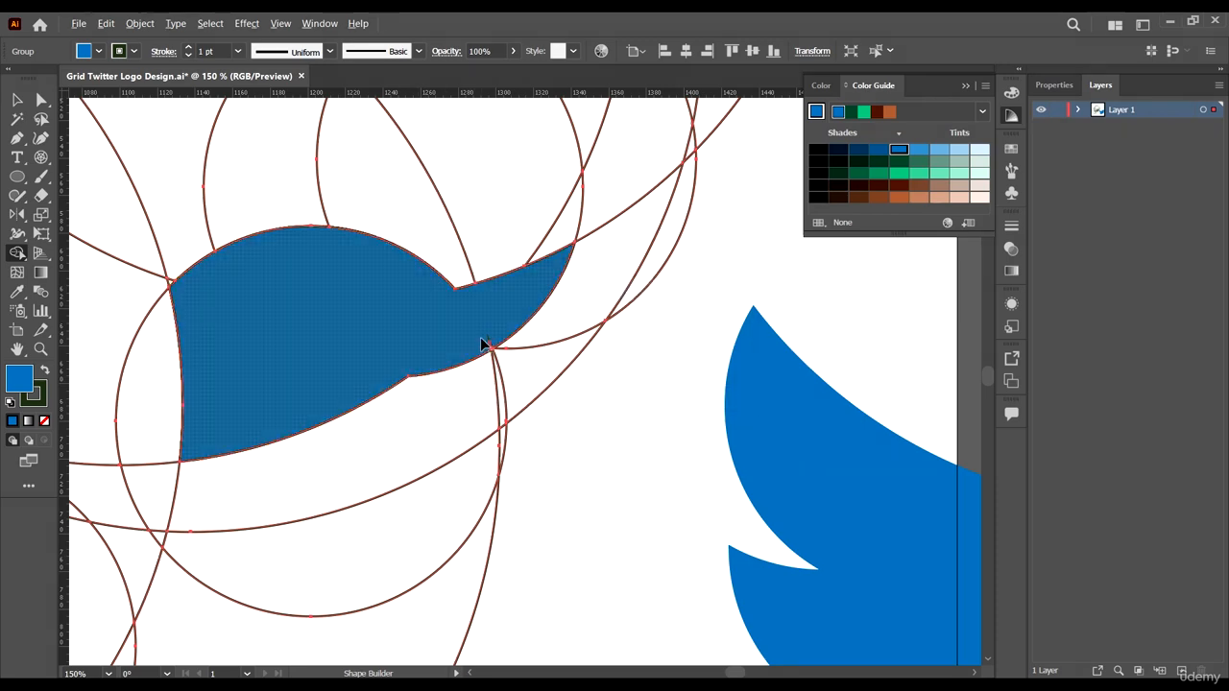
- With Shape Builder, merge the grid regions forming the bird's head and beak into one blue shape
scroll(481, 343, up, 5)
mouse_move(538, 329)
mouse_down()
mouse_move(543, 397)
mouse_move(570, 413)
mouse_move(557, 388)
mouse_up()
scroll(467, 285, up, 2)
scroll(491, 362, down, 3)
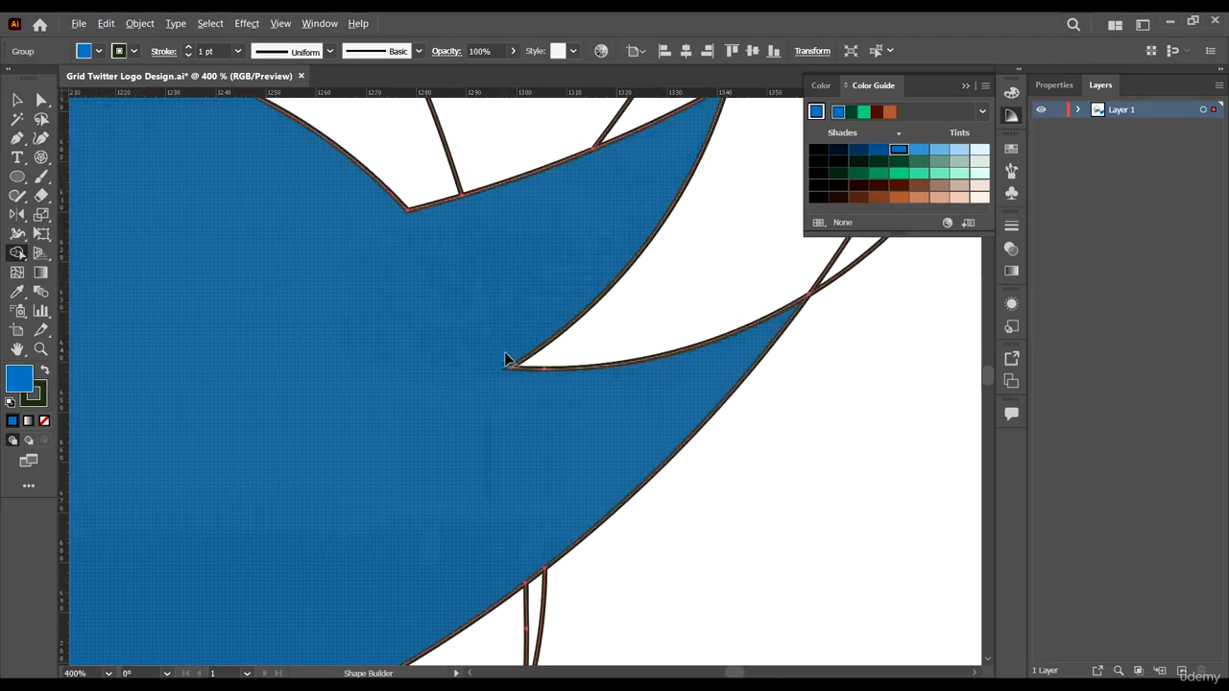
scroll(505, 359, down, 4)
scroll(537, 350, up, 4)
drag(538, 343, 561, 437)
scroll(493, 431, down, 4)
scroll(496, 375, up, 2)
drag(419, 324, 360, 374)
drag(349, 474, 345, 565)
scroll(364, 529, up, 3)
scroll(338, 370, down, 4)
scroll(351, 259, down, 3)
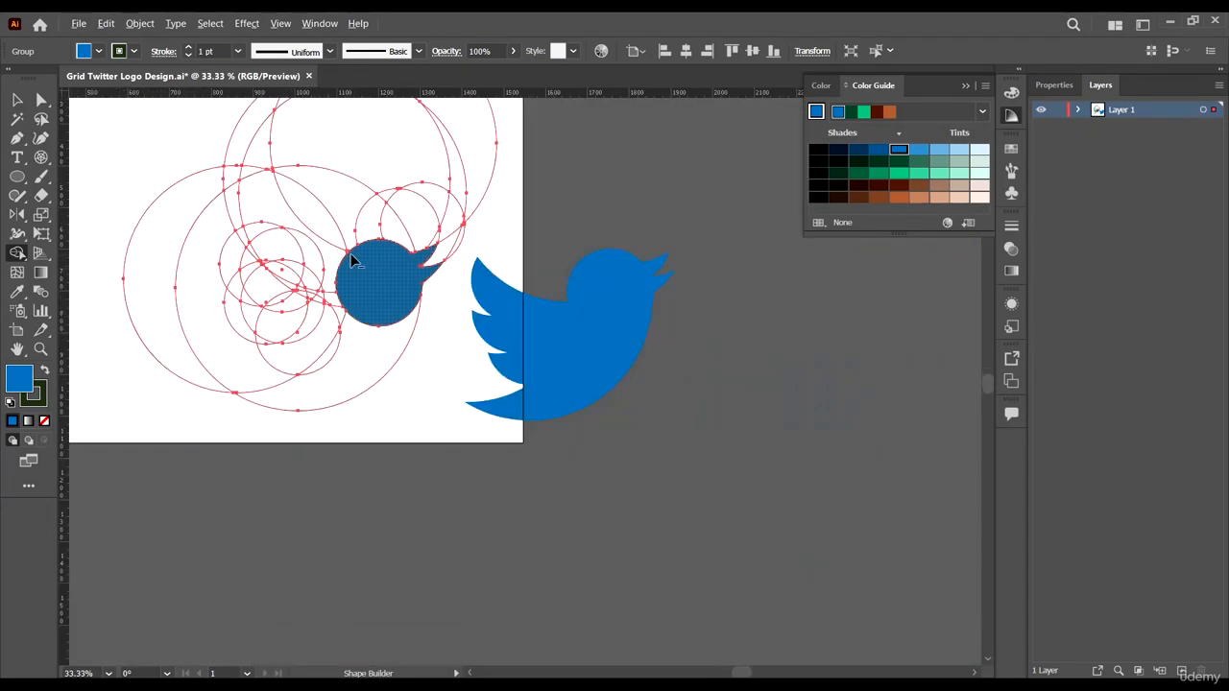
- Extend the merged shape through the bird's body down to the tail with Shape Builder
scroll(347, 330, up, 2)
mouse_move(424, 274)
mouse_down()
mouse_move(416, 333)
mouse_move(324, 438)
mouse_up()
scroll(451, 374, down, 2)
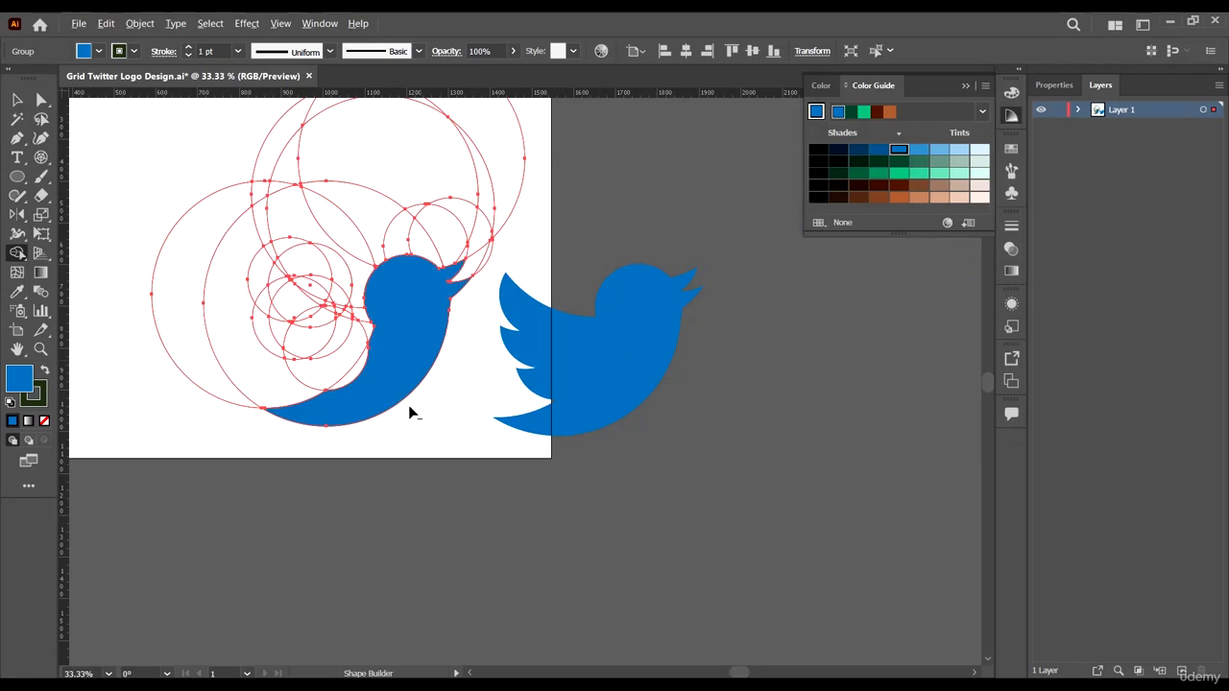
scroll(410, 412, up, 3)
click(378, 272)
scroll(433, 251, down, 3)
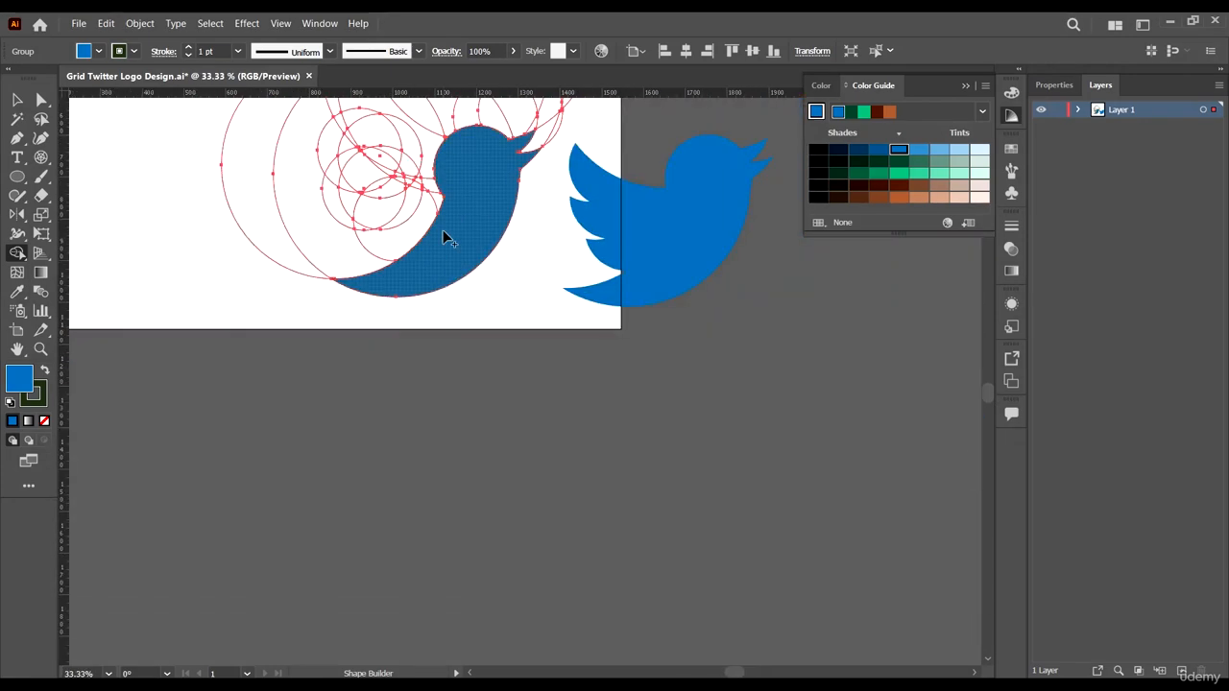
- Merge the grid regions forming the lower wing feathers into the bird shape
scroll(442, 237, up, 2)
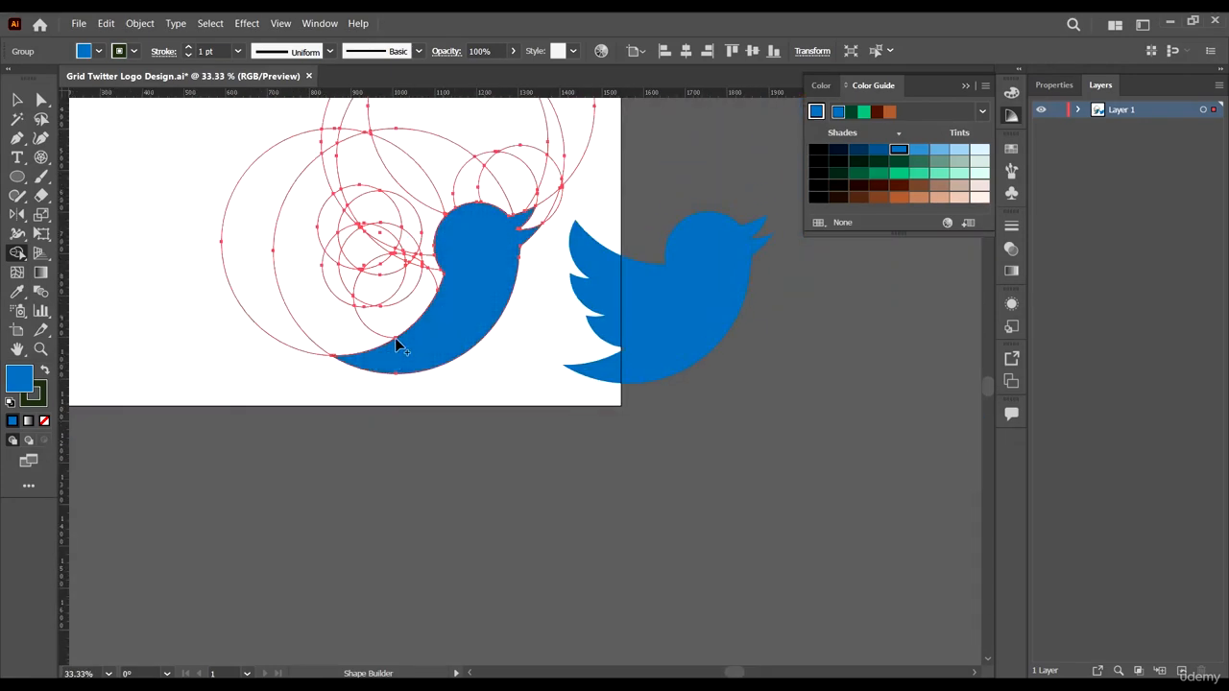
scroll(395, 336, up, 1)
scroll(371, 352, up, 2)
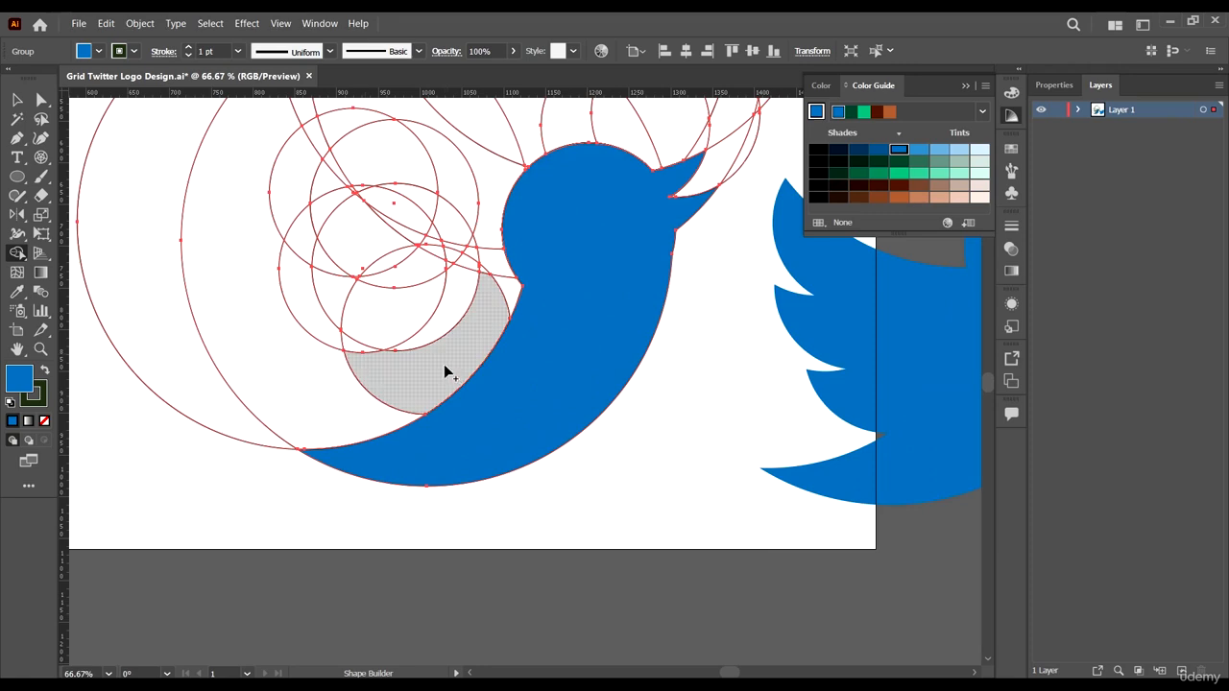
scroll(278, 281, down, 1)
scroll(291, 273, up, 2)
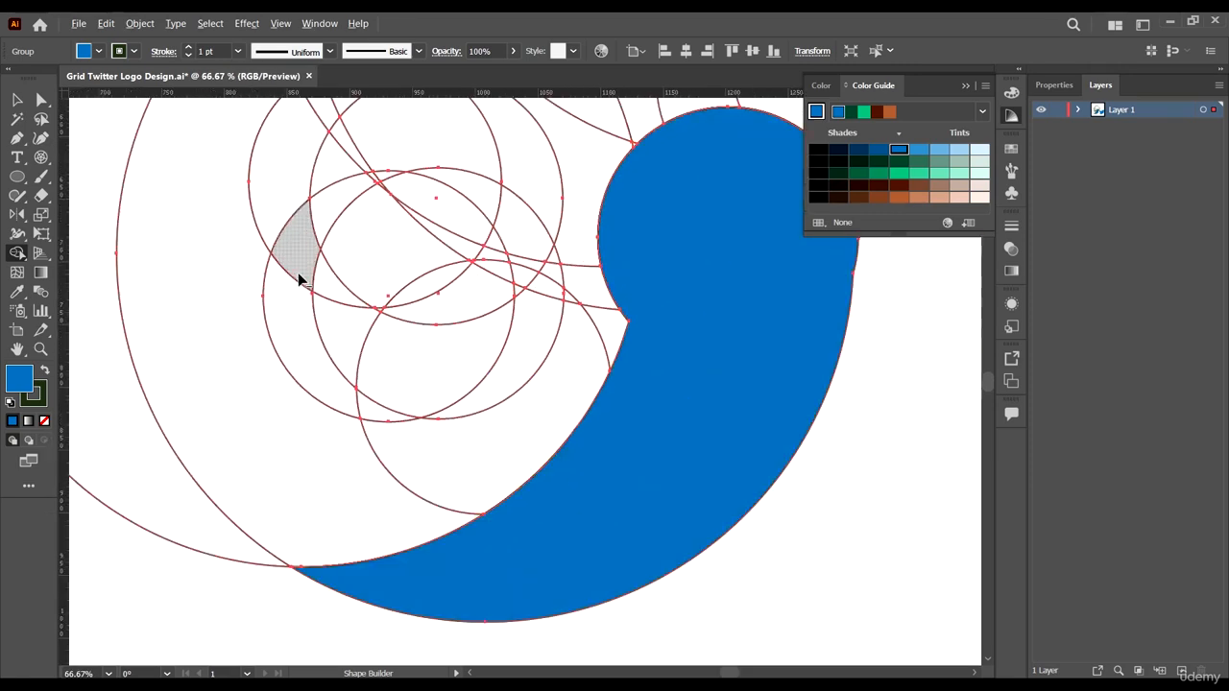
scroll(332, 321, up, 3)
mouse_move(337, 318)
mouse_down()
mouse_move(451, 343)
mouse_move(461, 377)
mouse_move(625, 508)
mouse_move(510, 563)
mouse_move(526, 437)
mouse_up()
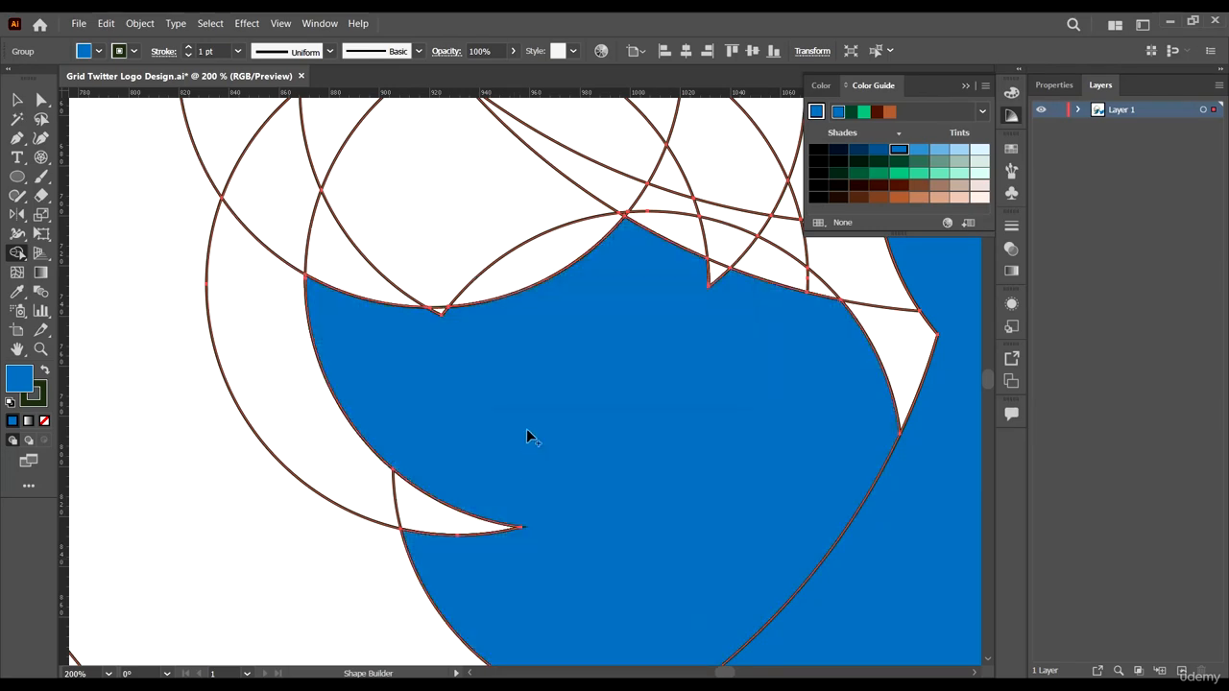
scroll(508, 403, down, 4)
scroll(547, 379, up, 2)
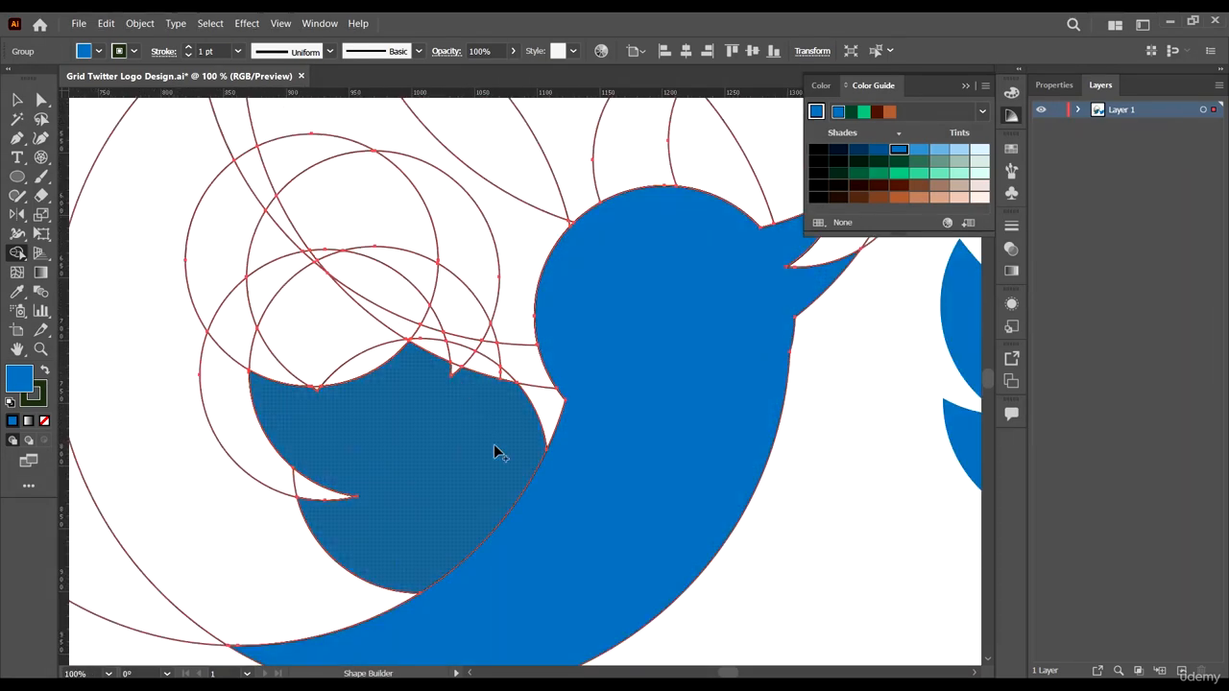
click(494, 446)
- Merge the upper wing region into the bird shape, undoing one misplaced stroke
scroll(250, 368, up, 2)
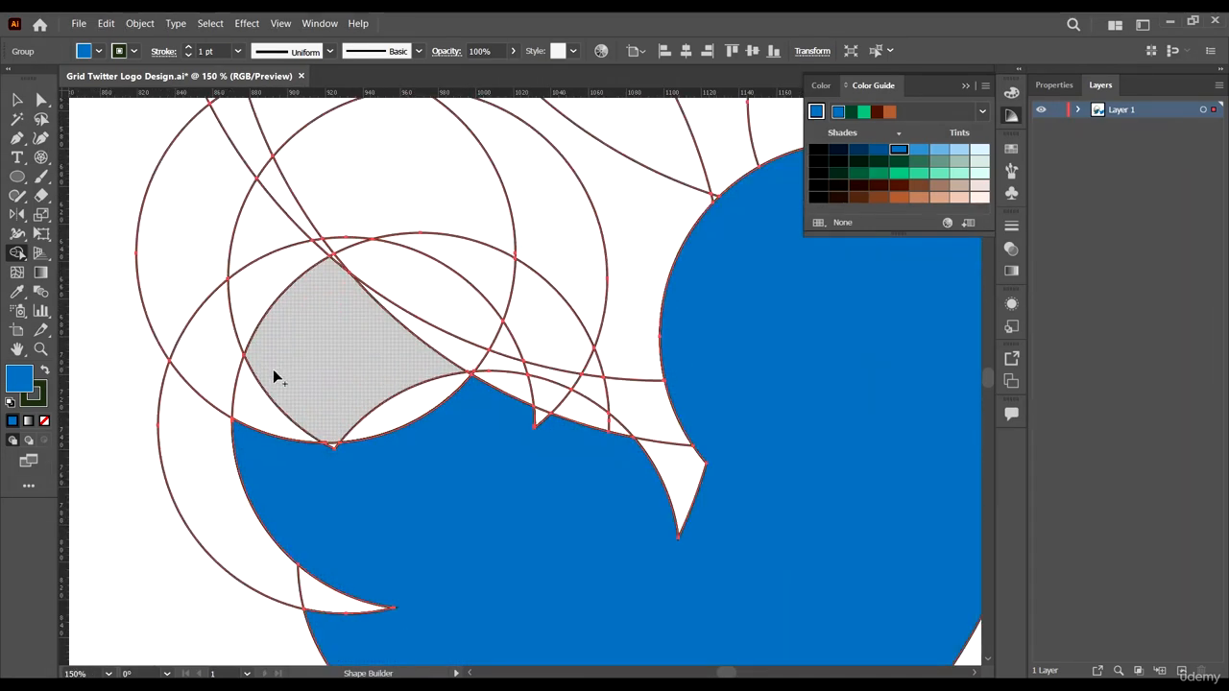
scroll(256, 349, down, 4)
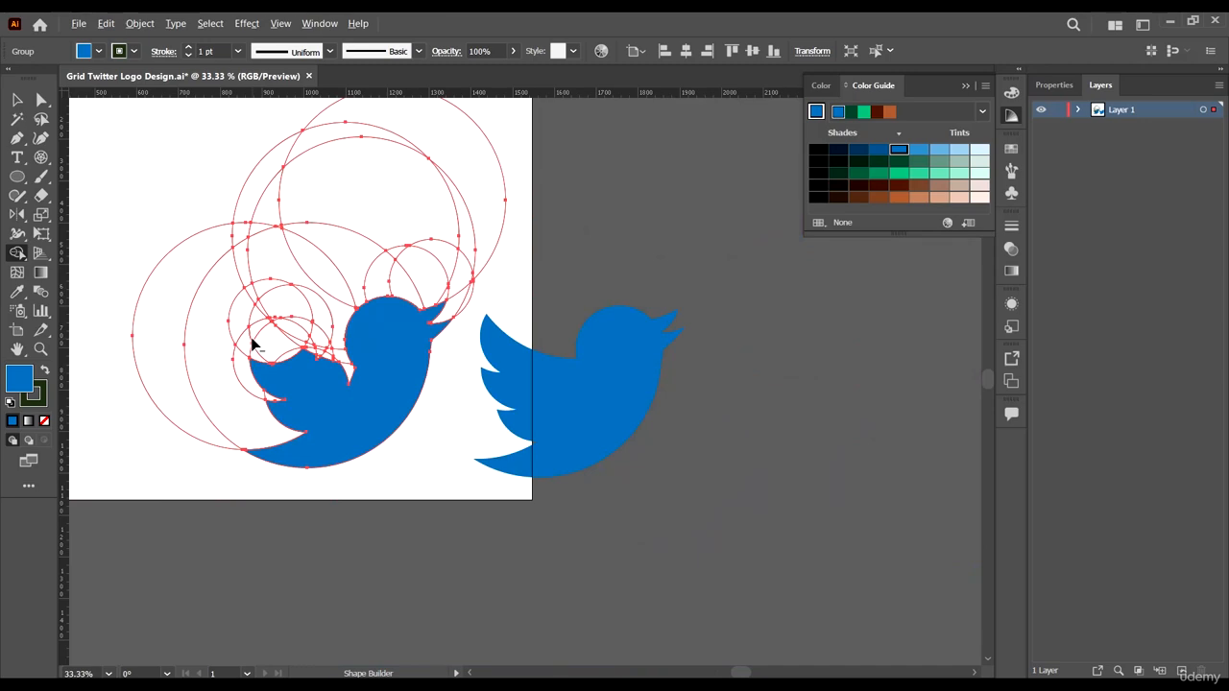
scroll(254, 346, up, 4)
scroll(333, 406, up, 1)
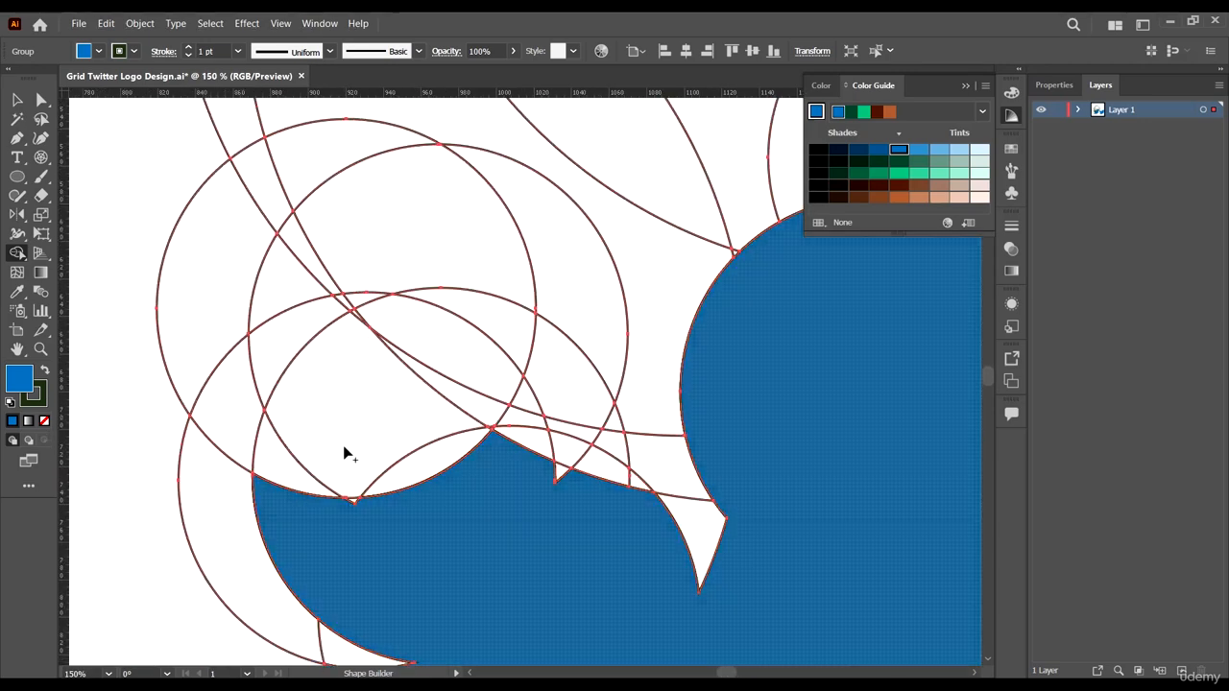
mouse_move(344, 449)
mouse_down()
mouse_move(296, 296)
mouse_move(303, 257)
mouse_up()
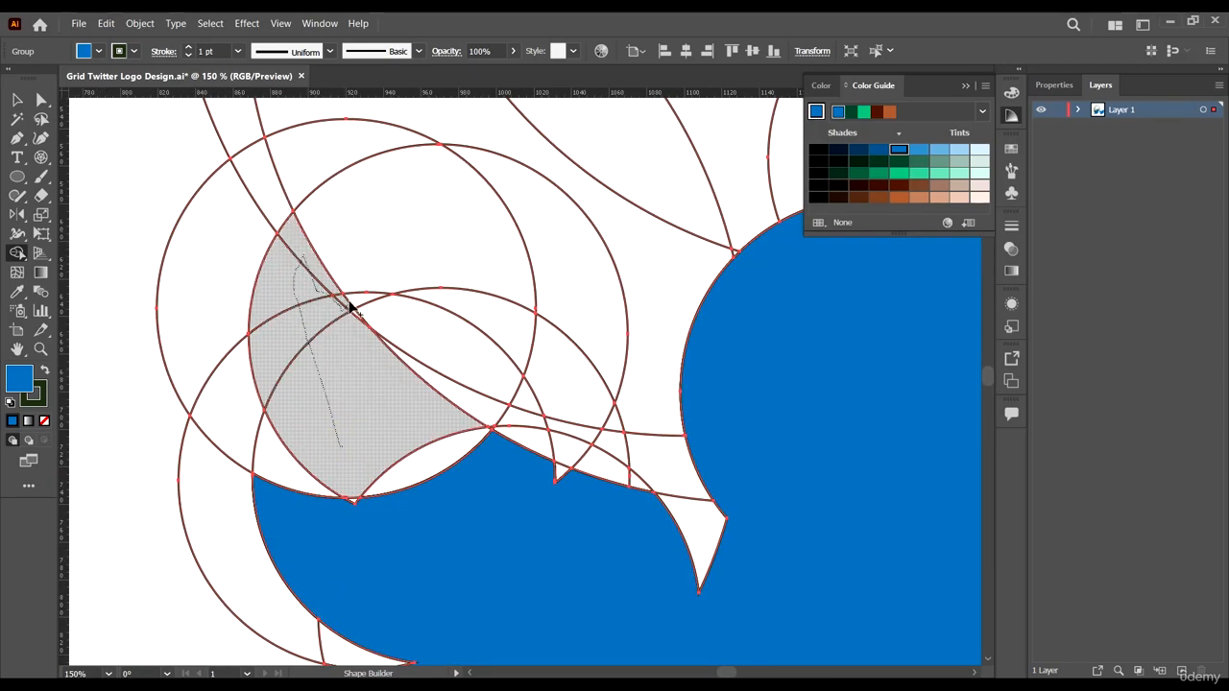
drag(348, 305, 362, 354)
key(ctrl+z)
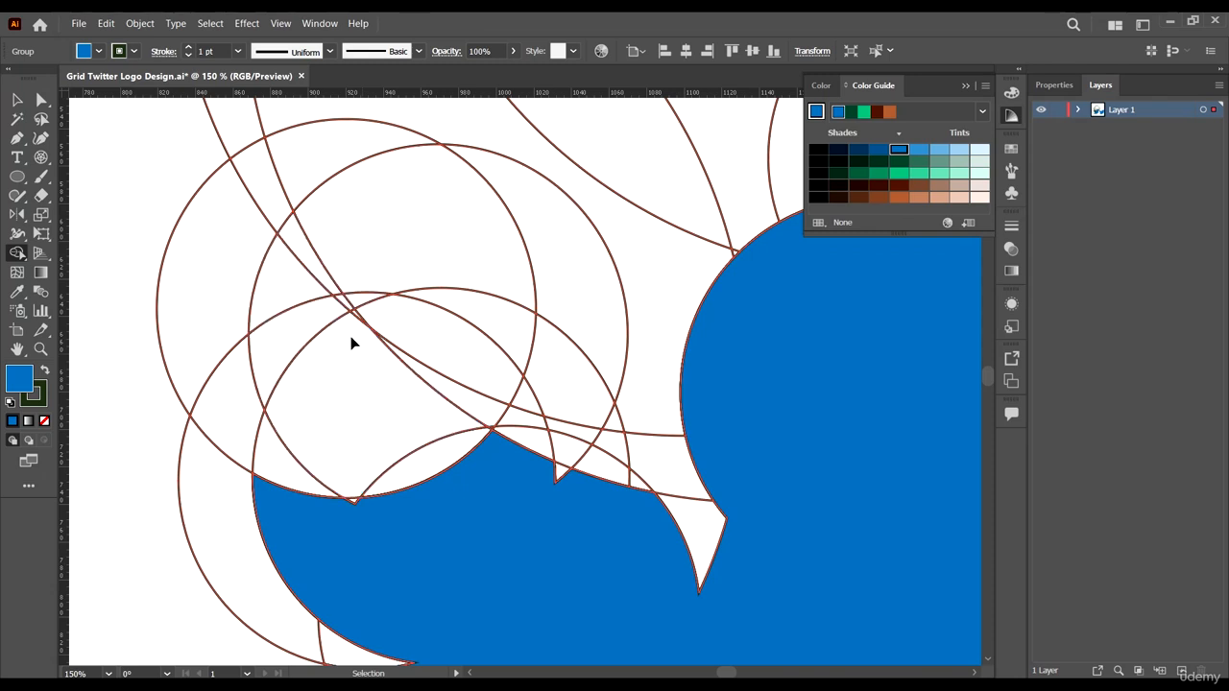
mouse_move(308, 252)
mouse_down()
mouse_move(307, 302)
mouse_move(341, 305)
mouse_move(355, 373)
mouse_up()
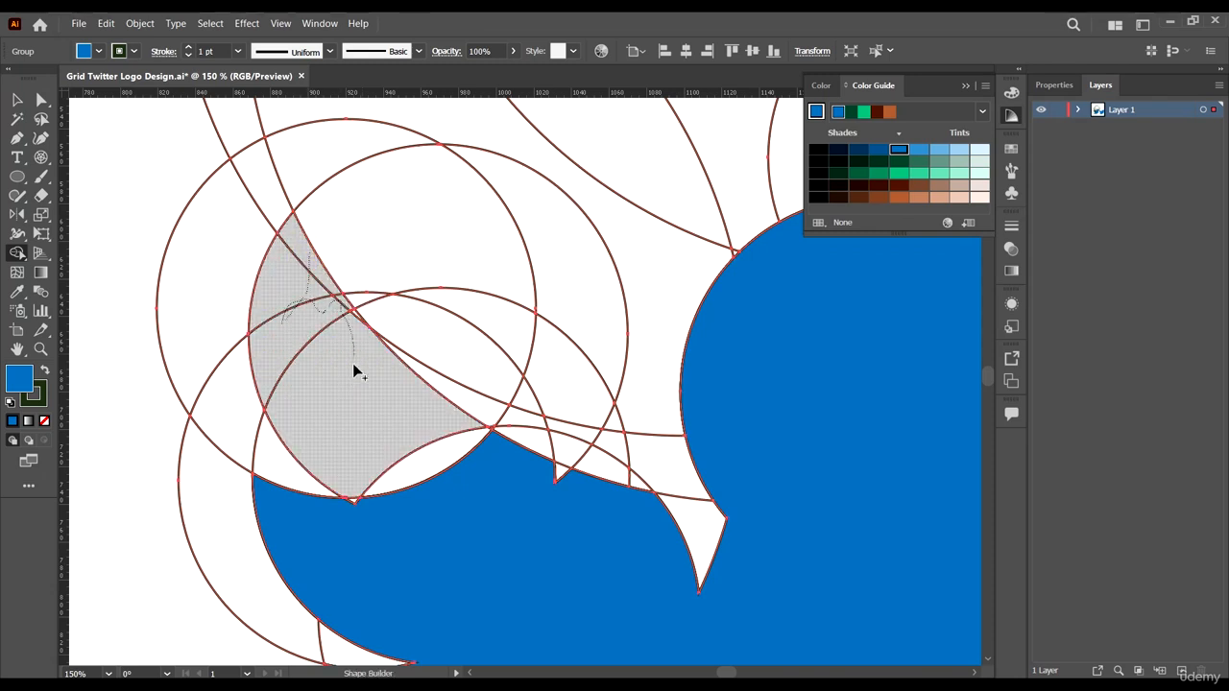
drag(401, 484, 359, 499)
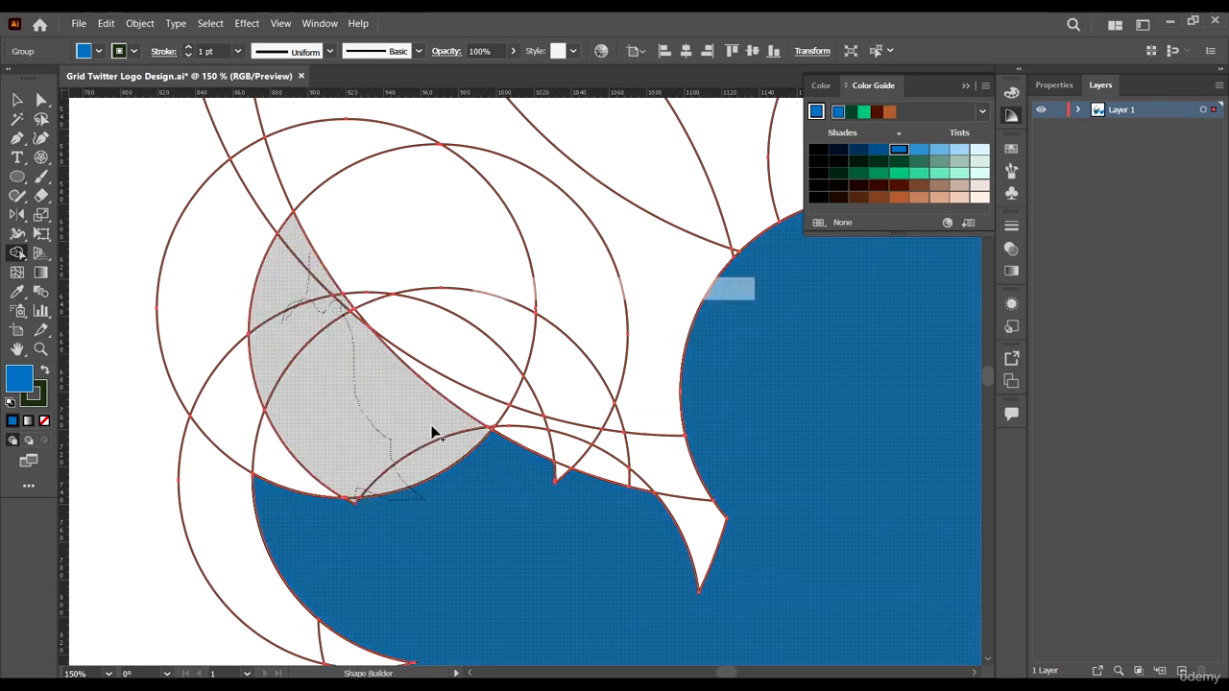
- Merge the remaining slivers between the wing and body into the bird shape
scroll(480, 395, up, 2)
mouse_move(451, 406)
mouse_down()
mouse_move(422, 426)
mouse_move(232, 300)
mouse_up()
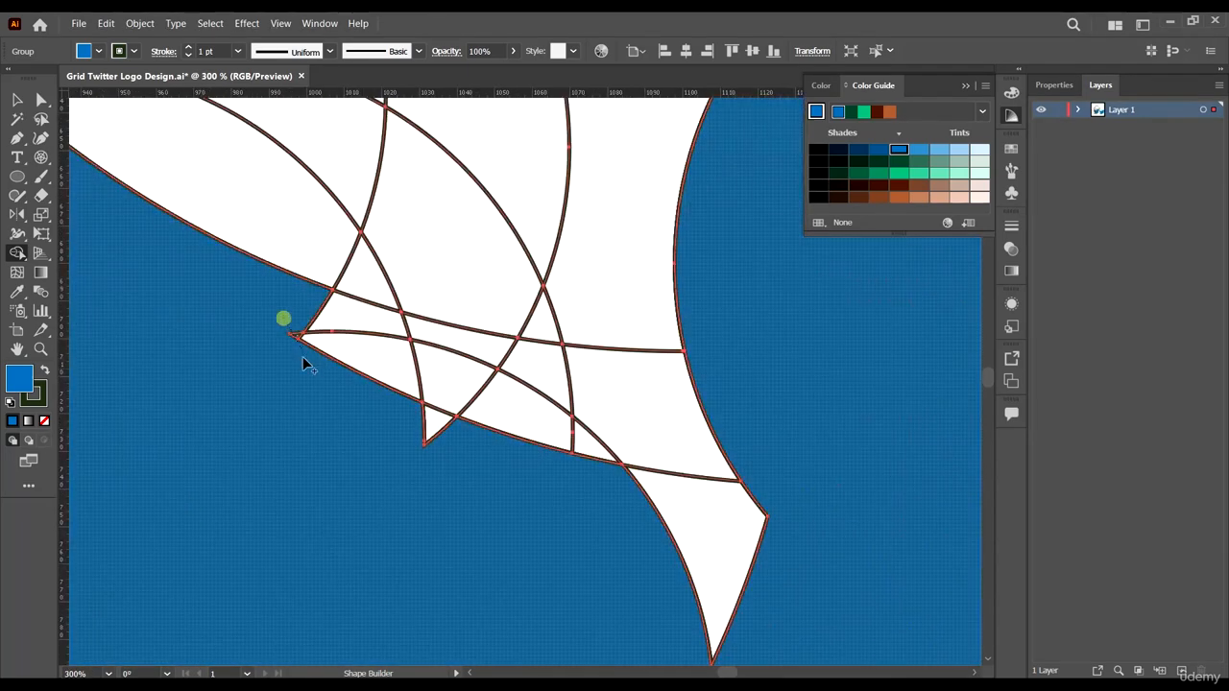
mouse_move(302, 358)
mouse_down()
mouse_move(315, 316)
mouse_move(357, 336)
mouse_move(443, 339)
mouse_move(403, 403)
mouse_up()
mouse_move(489, 365)
mouse_down()
mouse_move(545, 365)
mouse_move(677, 415)
mouse_move(524, 426)
mouse_move(589, 464)
mouse_move(663, 477)
mouse_move(715, 576)
mouse_up()
- Inspect the completed bird shape's edges and joints at several zoom levels
scroll(600, 329, down, 4)
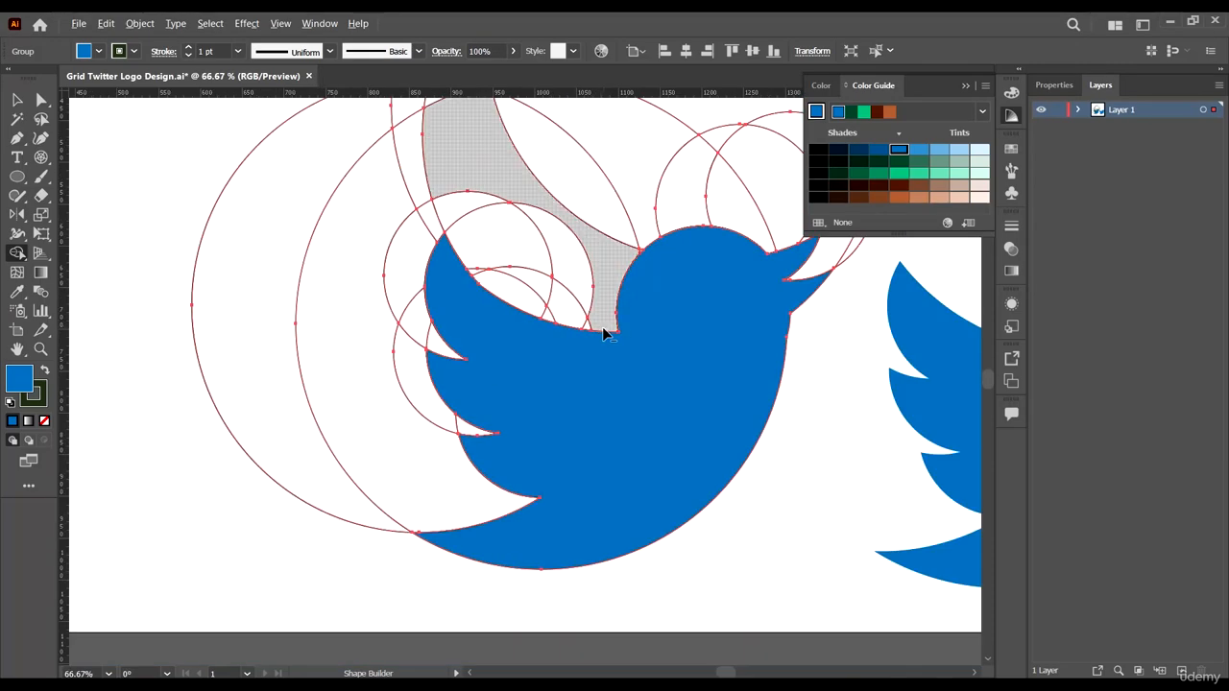
scroll(432, 432, up, 6)
scroll(432, 430, down, 2)
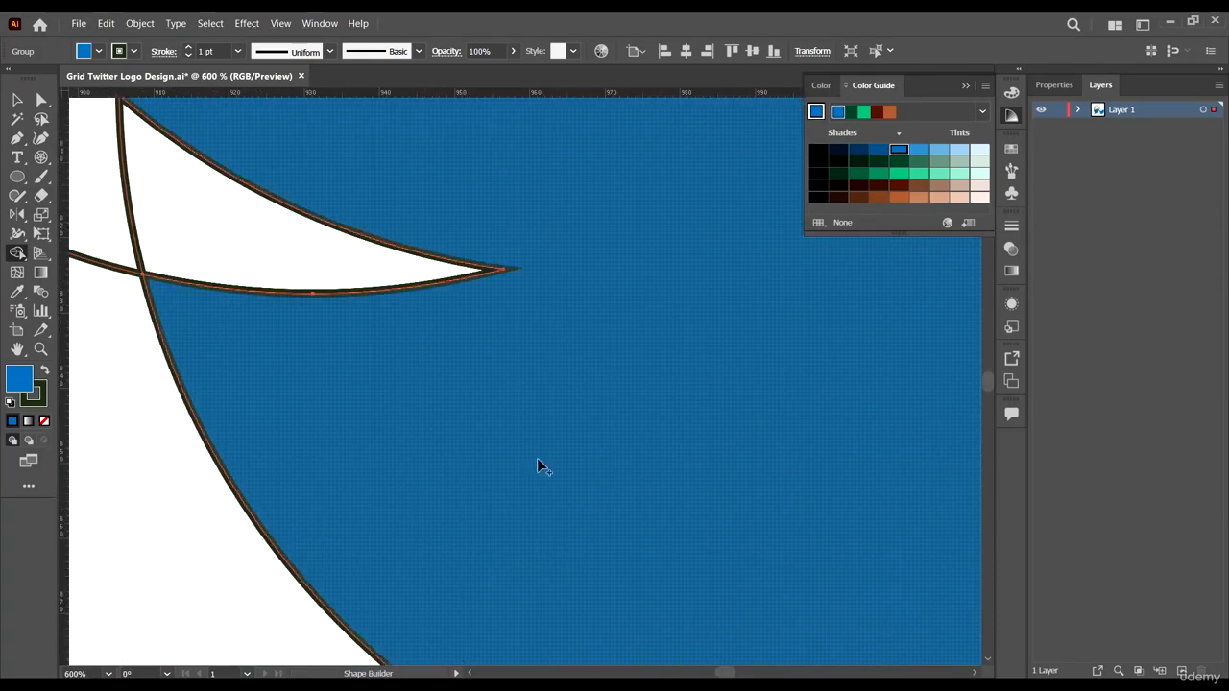
scroll(514, 442, down, 4)
scroll(587, 543, up, 5)
scroll(429, 389, down, 6)
scroll(429, 389, down, 6)
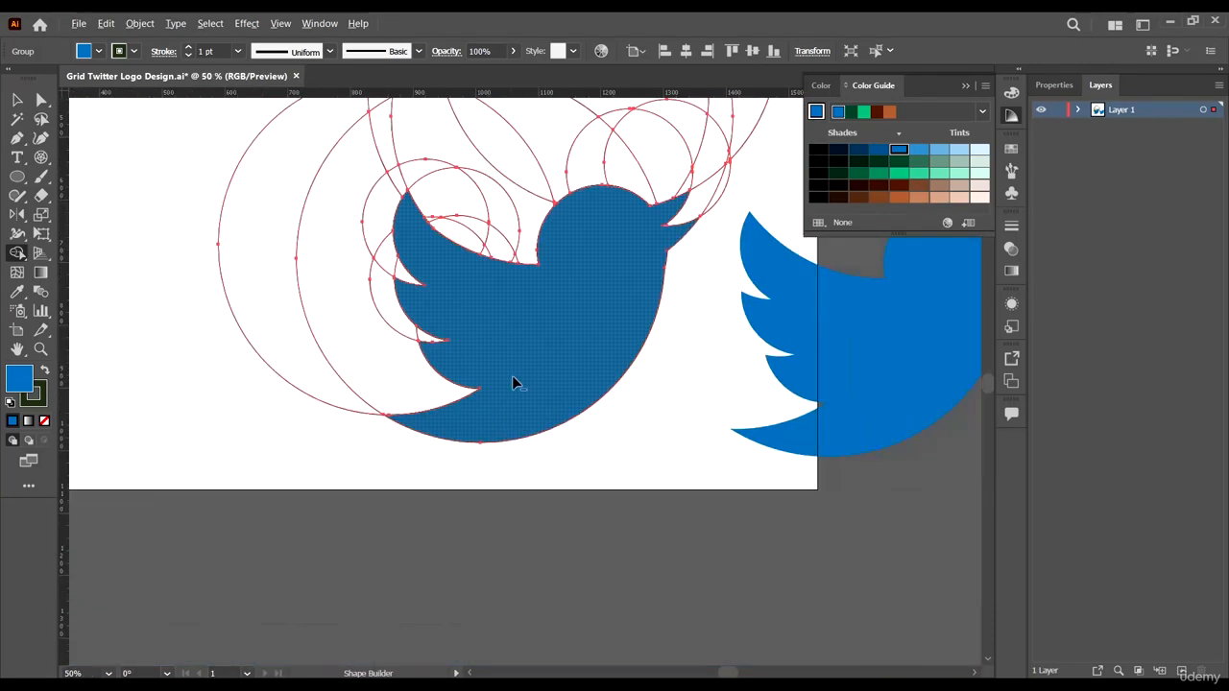
scroll(512, 376, up, 1)
scroll(666, 220, up, 2)
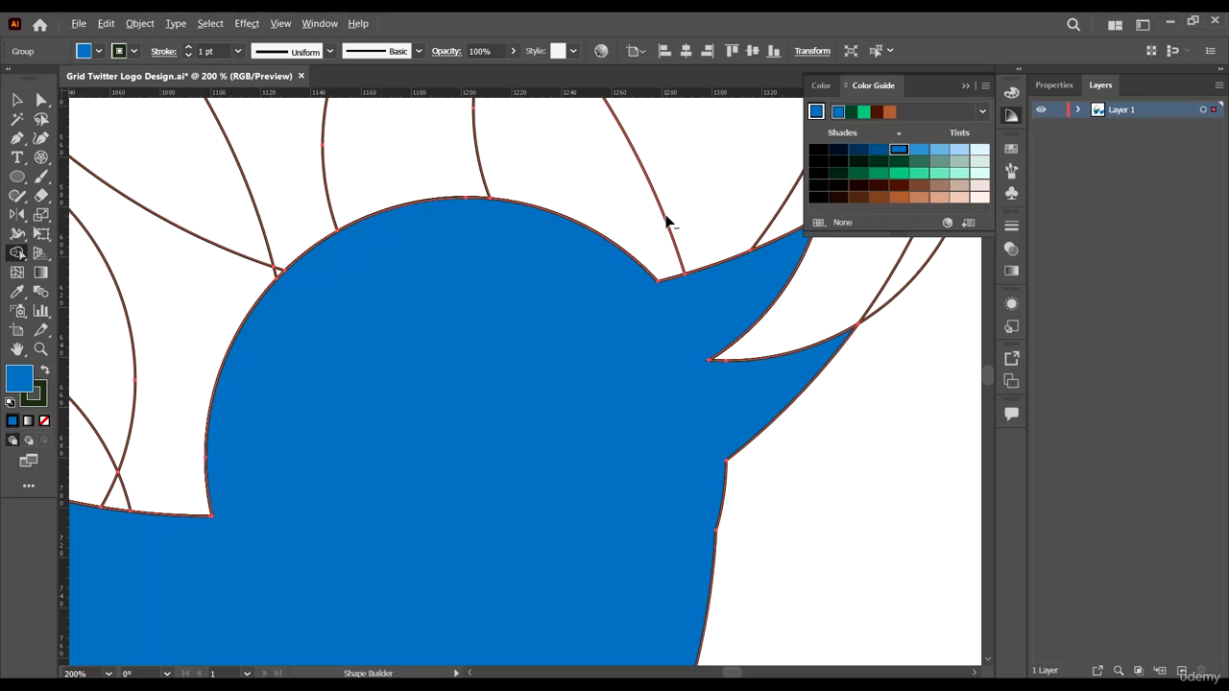
scroll(666, 220, down, 5)
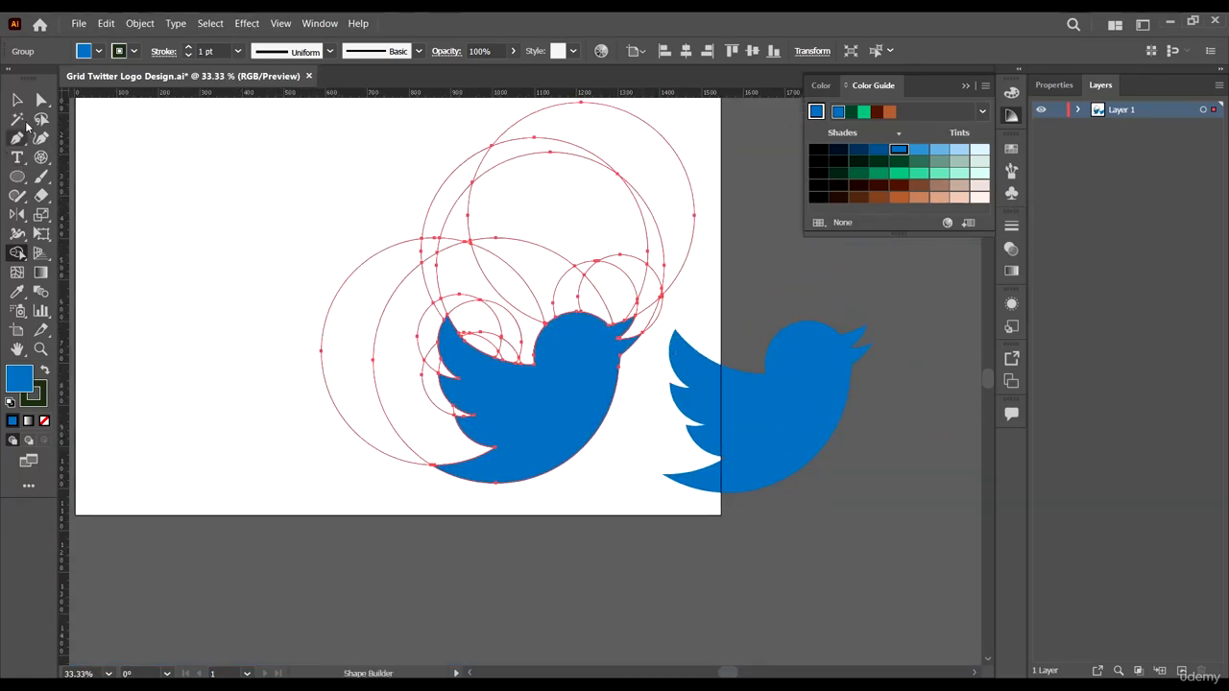
- Select the circle grid and undo the Shape Builder merges on the bird
click(17, 99)
click(384, 488)
scroll(460, 298, down, 2)
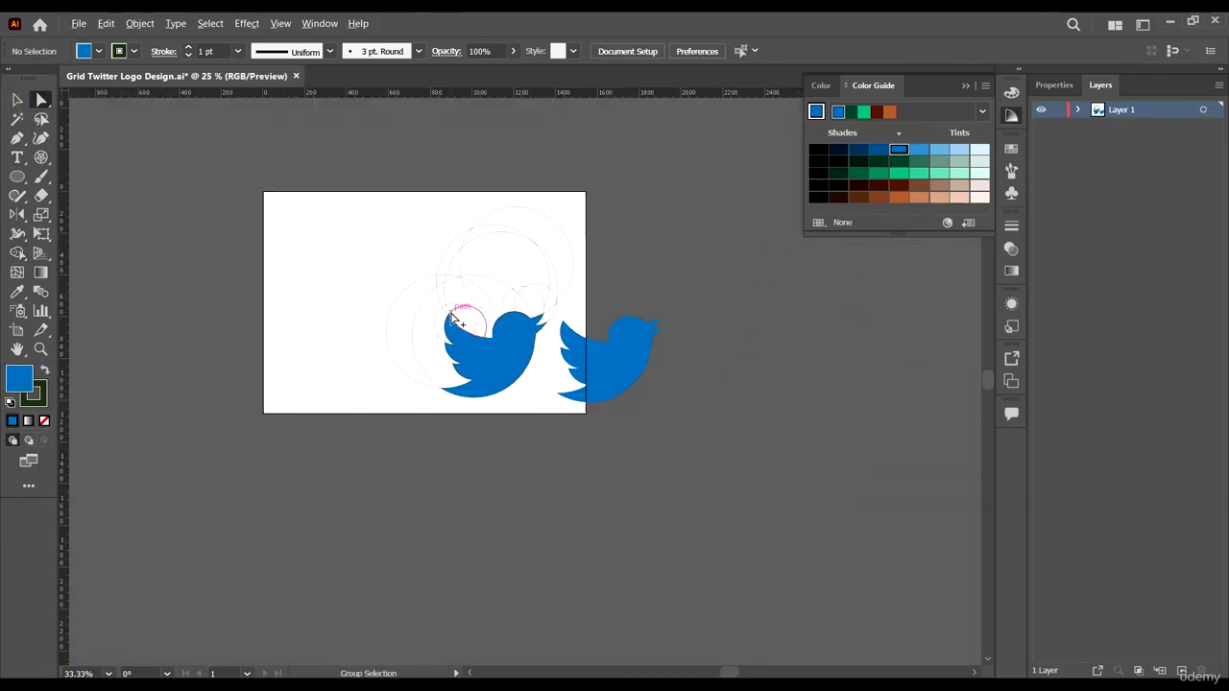
scroll(524, 318, up, 1)
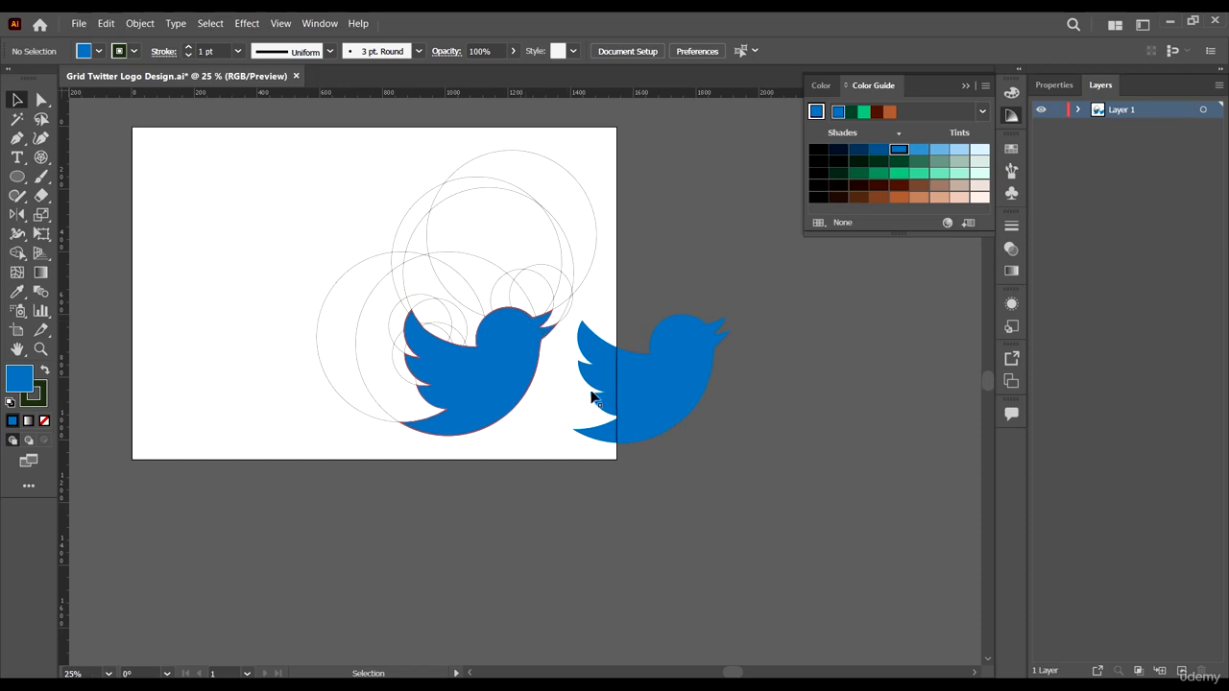
click(506, 401)
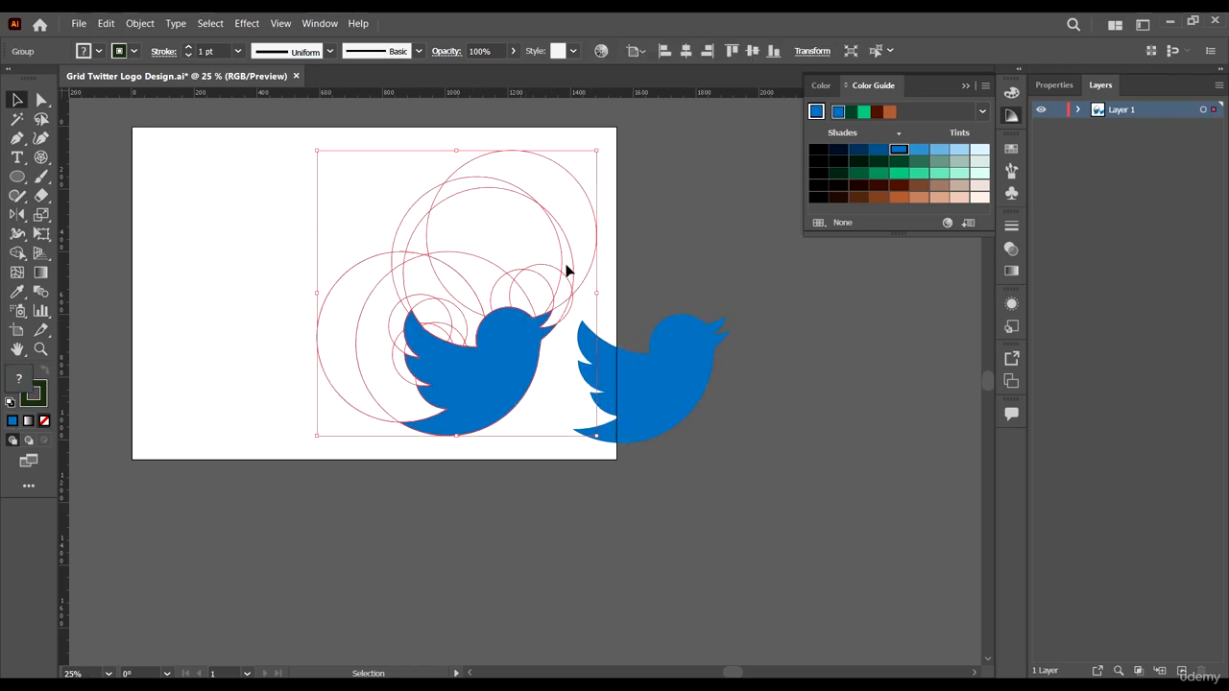
scroll(453, 308, down, 4)
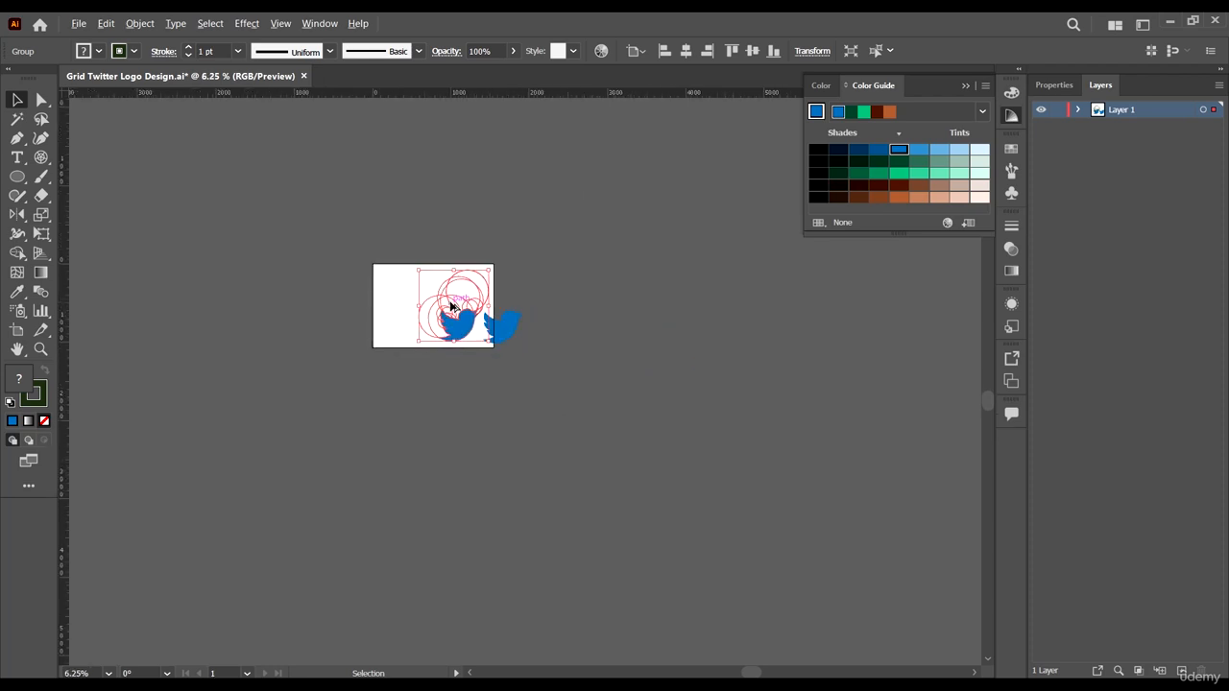
scroll(479, 306, up, 4)
scroll(480, 293, left, 2)
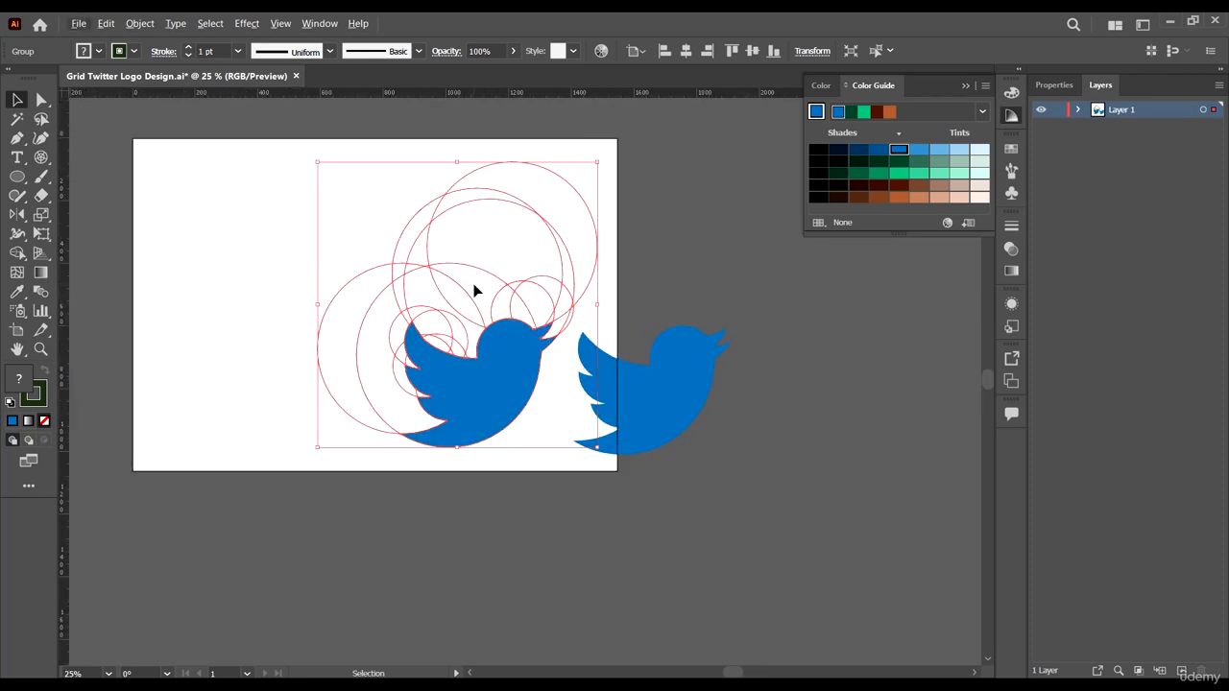
scroll(475, 290, down, 1)
scroll(521, 344, up, 1)
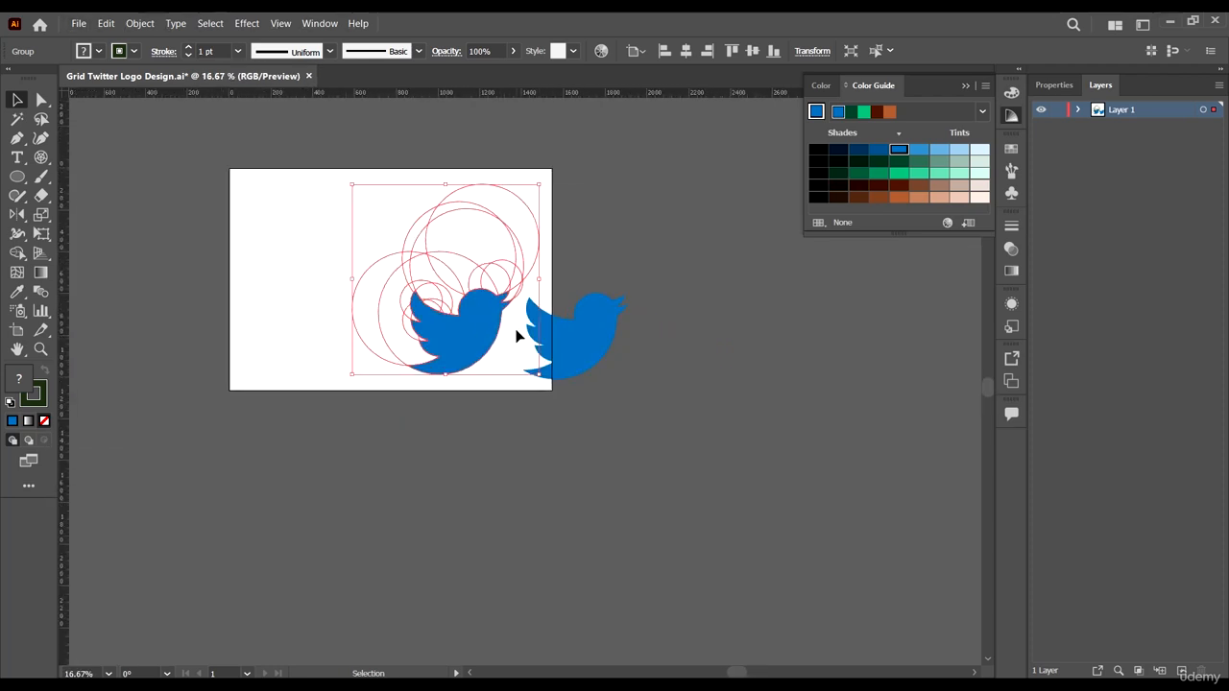
key(a)
key(ctrl+z)
key(ctrl+z)
key(ctrl+z)
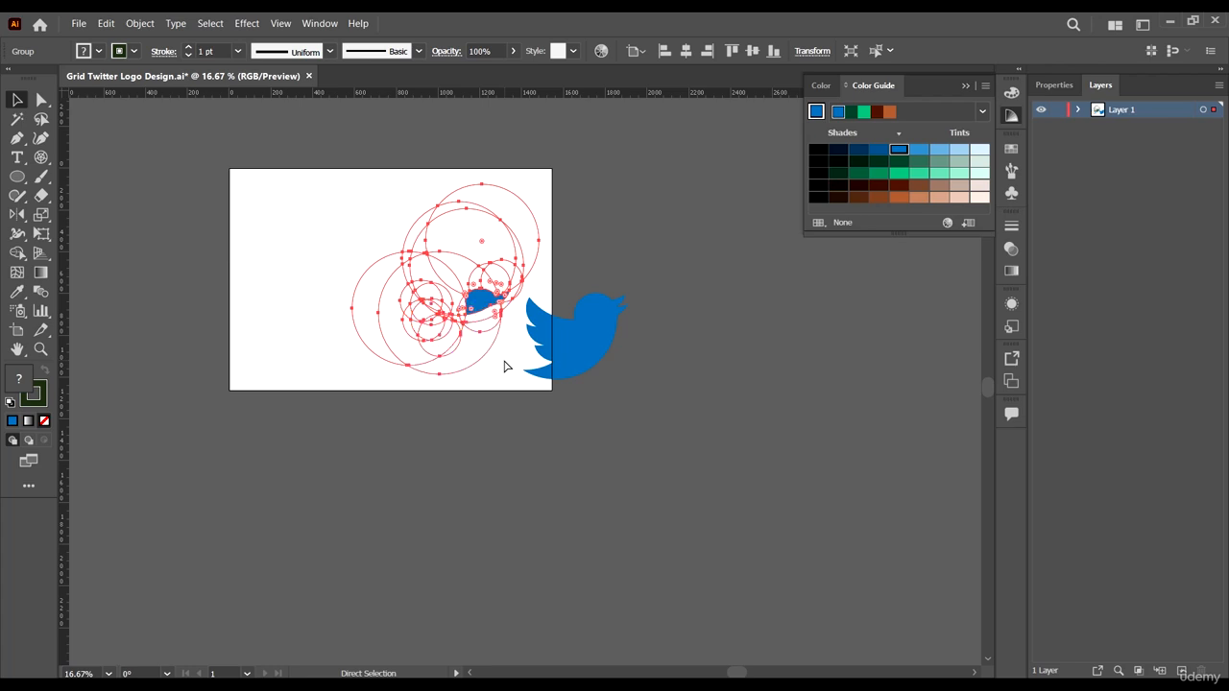
key(ctrl+z)
- Duplicate the artboard with its circle grid and bird logo below the original
key(v)
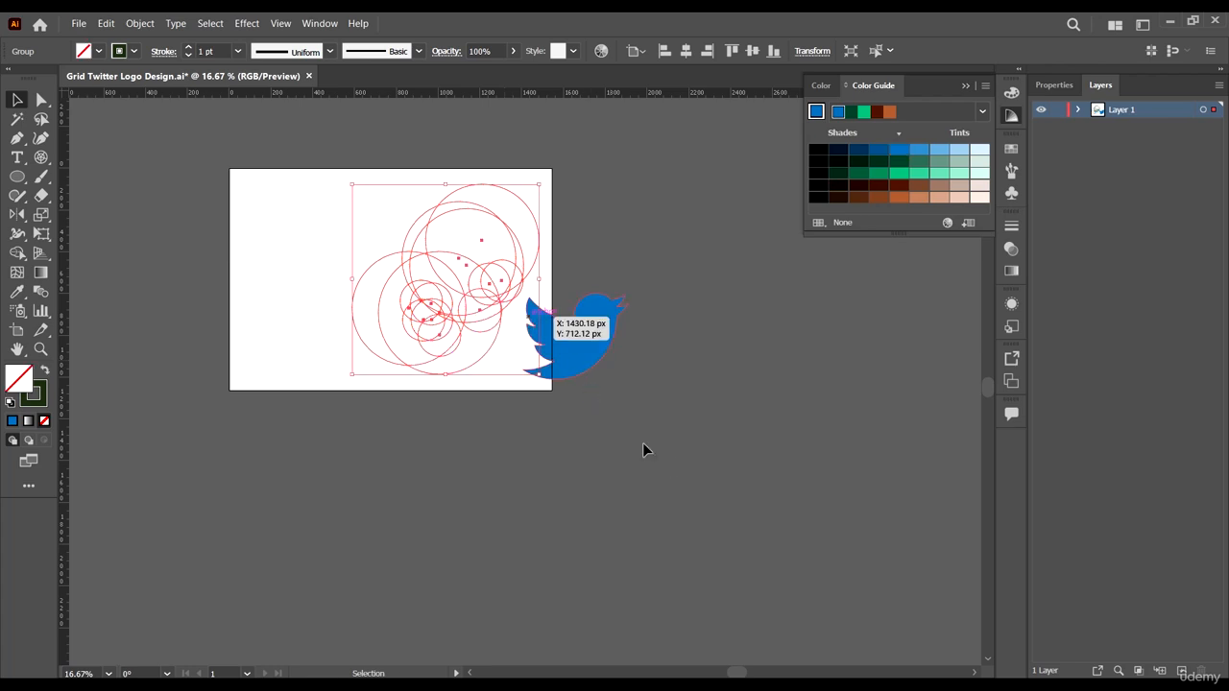
click(671, 445)
key(shift+o)
scroll(541, 214, down, 1)
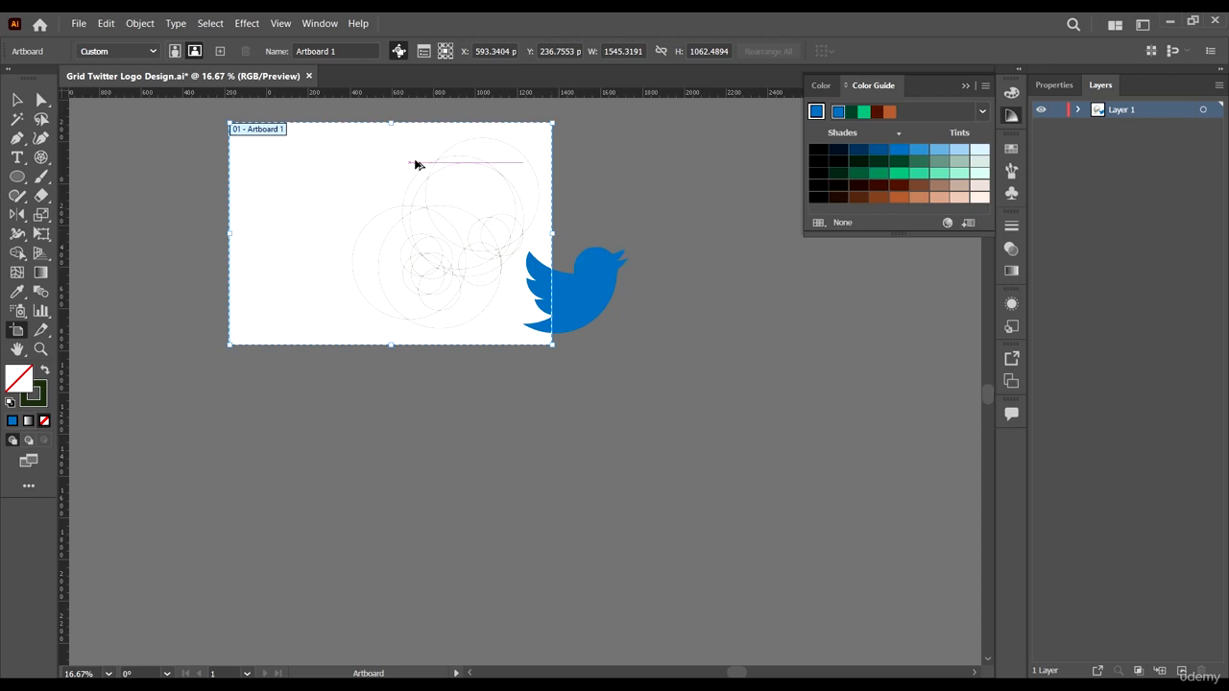
drag(415, 165, 433, 407)
key(v)
click(666, 347)
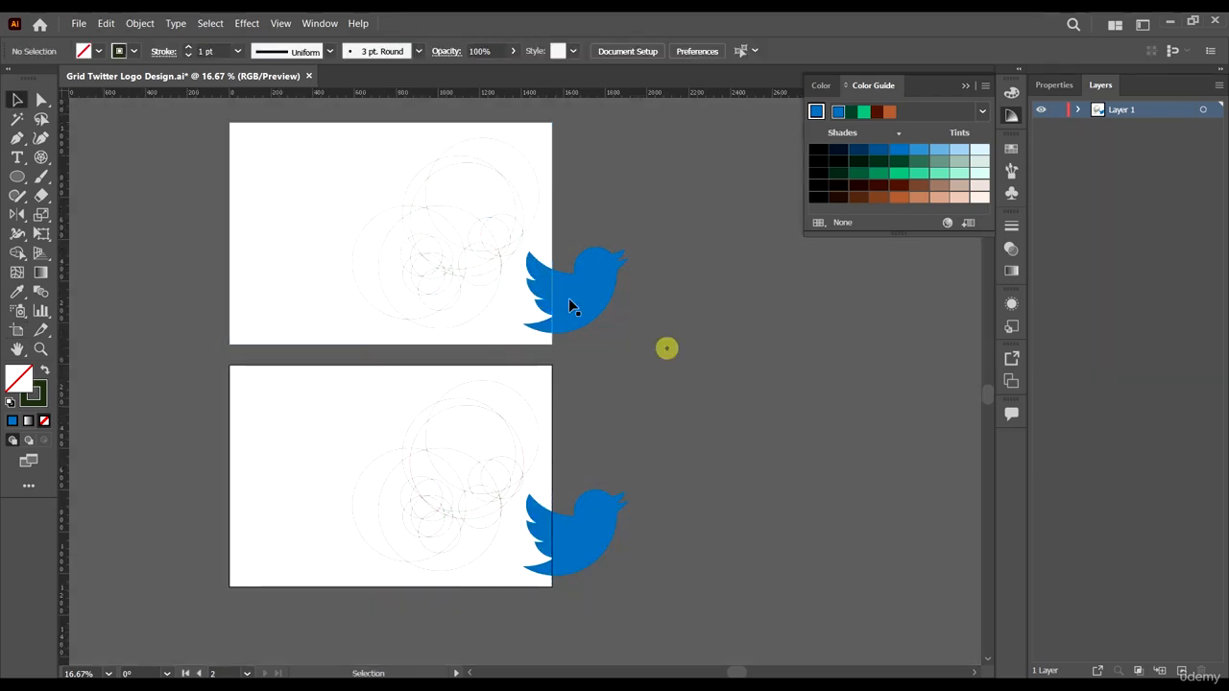
- Move the blue bird on the first artboard to the left side, beside the grid
drag(568, 305, 284, 233)
scroll(444, 294, down, 1)
scroll(638, 442, down, 2)
scroll(555, 447, up, 2)
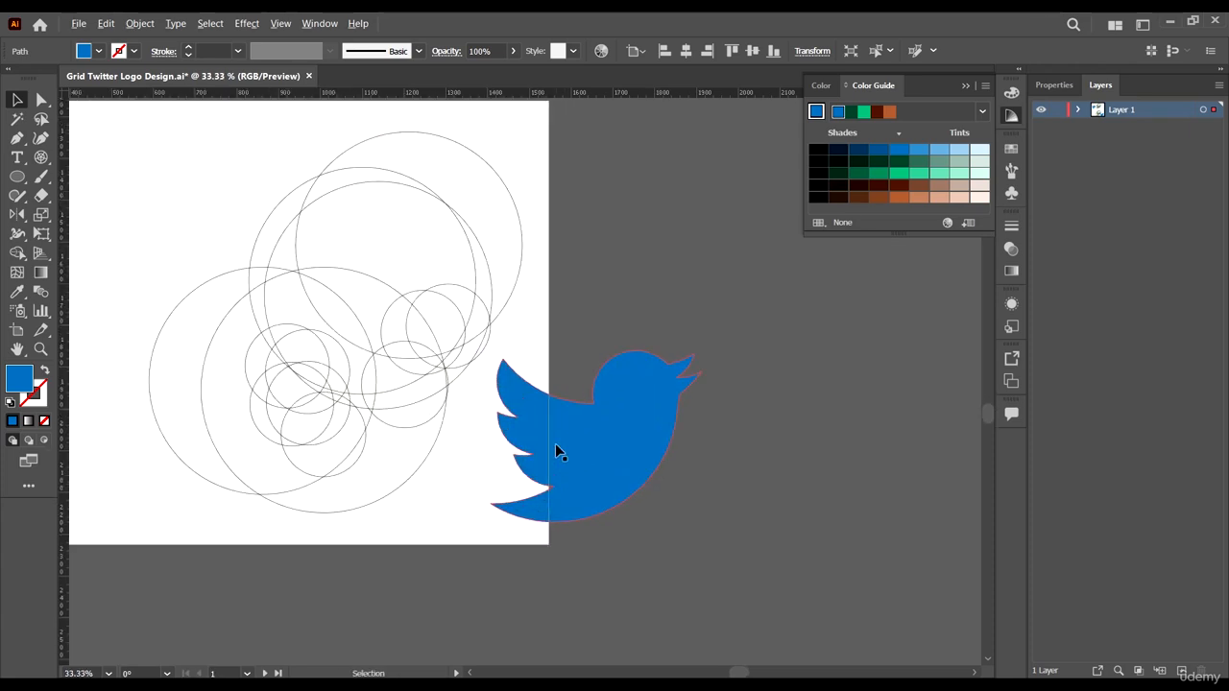
- Move the circle grid and bird on the second artboard left so both sit inside the artboard
drag(583, 468, 600, 469)
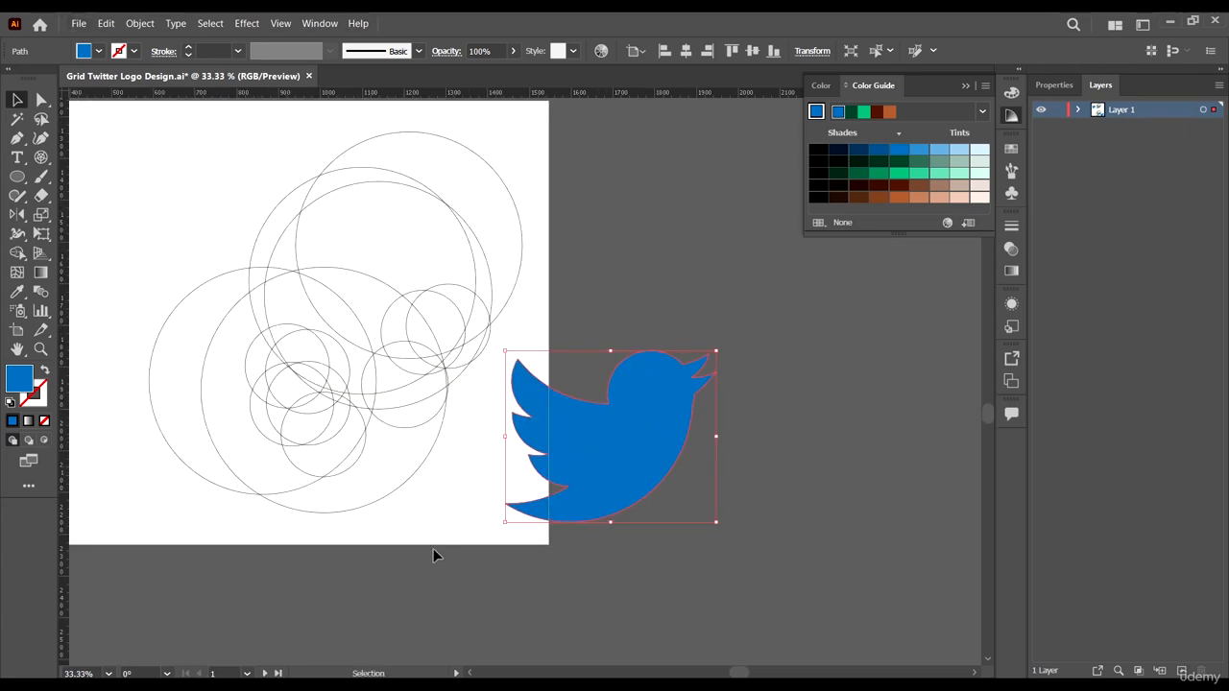
scroll(653, 495, down, 2)
drag(732, 529, 348, 324)
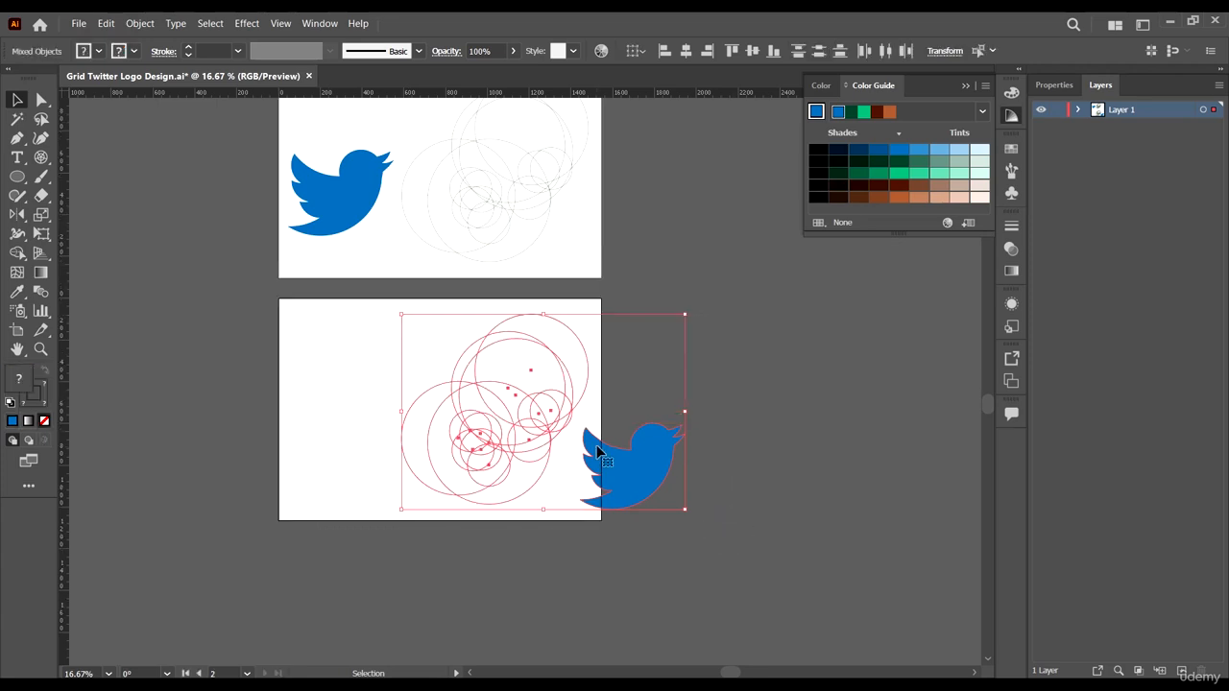
drag(611, 460, 506, 460)
click(721, 485)
scroll(436, 508, up, 1)
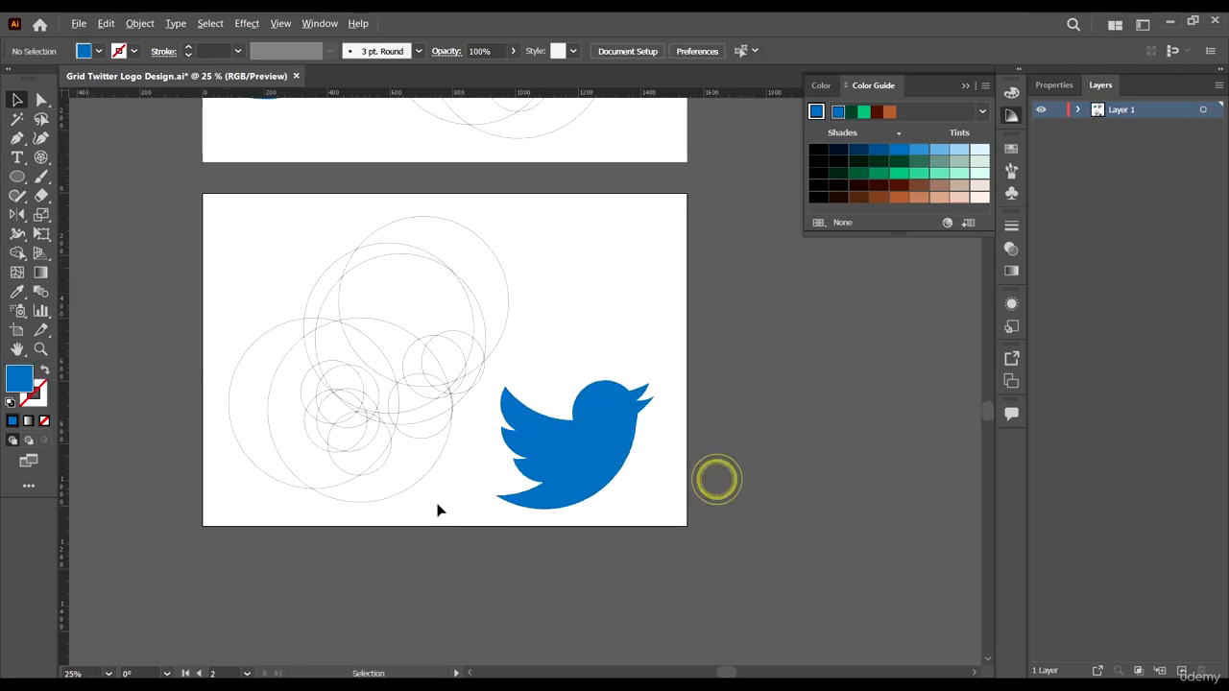
- Select the circle grid and, with Shape Builder and a blue swatch, merge the regions forming the bird's head and body
click(283, 314)
click(314, 348)
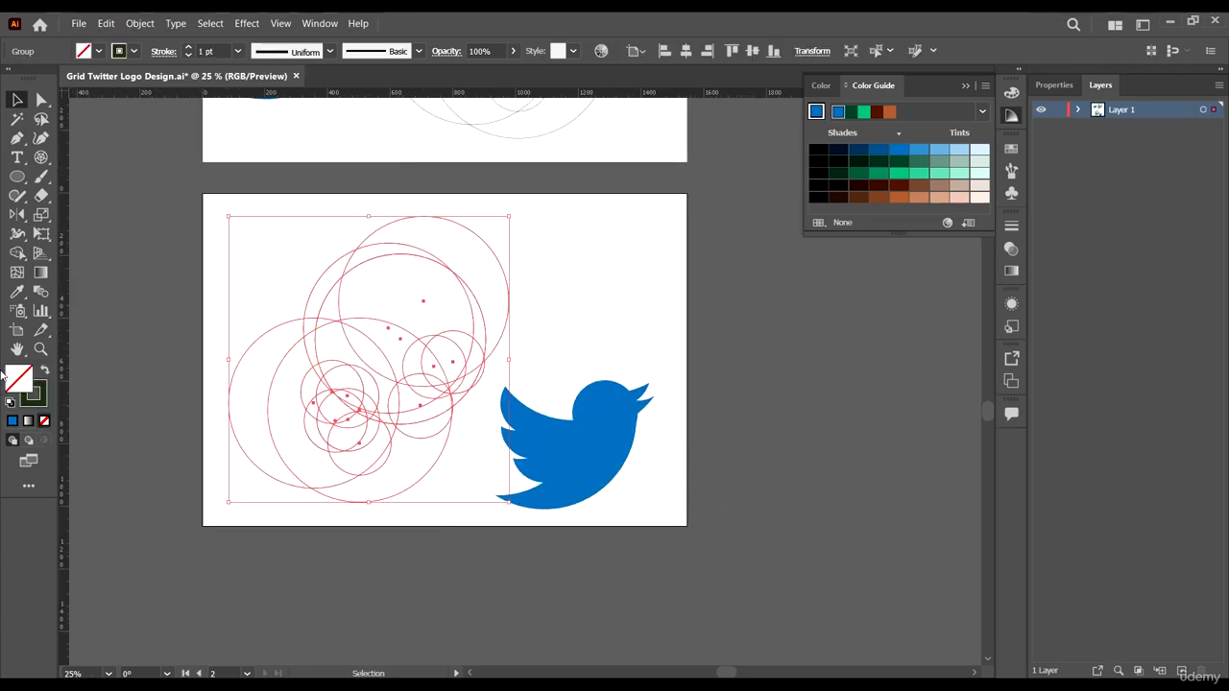
click(18, 254)
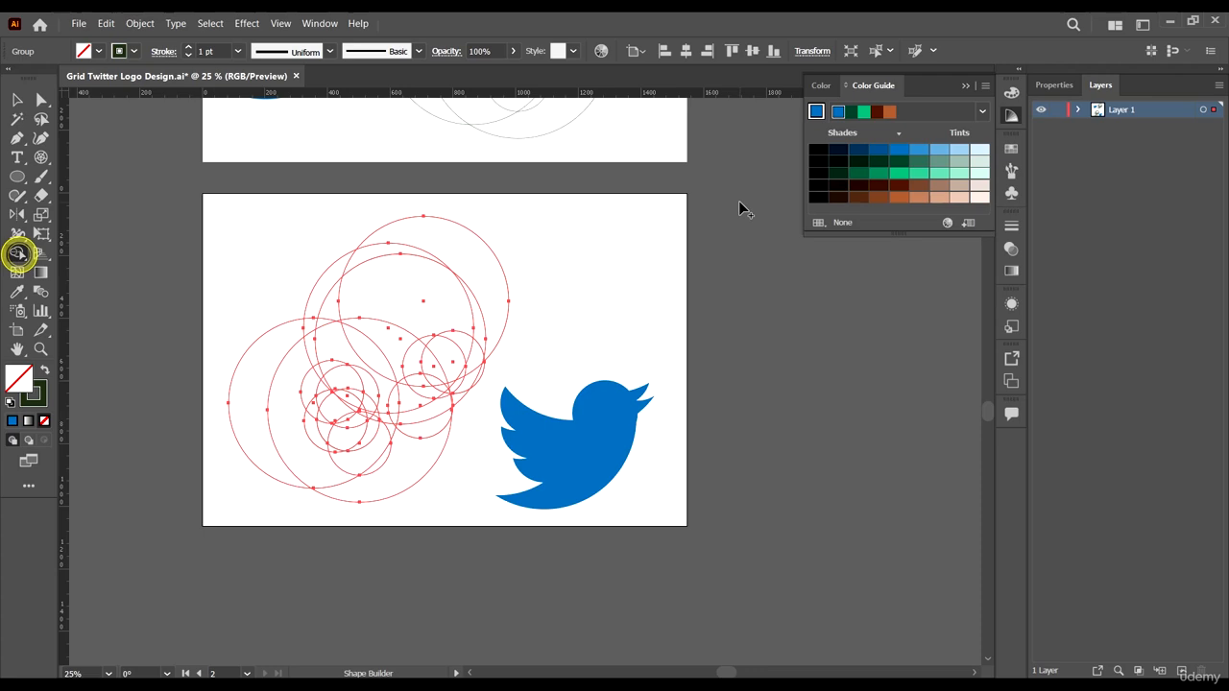
click(896, 151)
scroll(434, 394, up, 3)
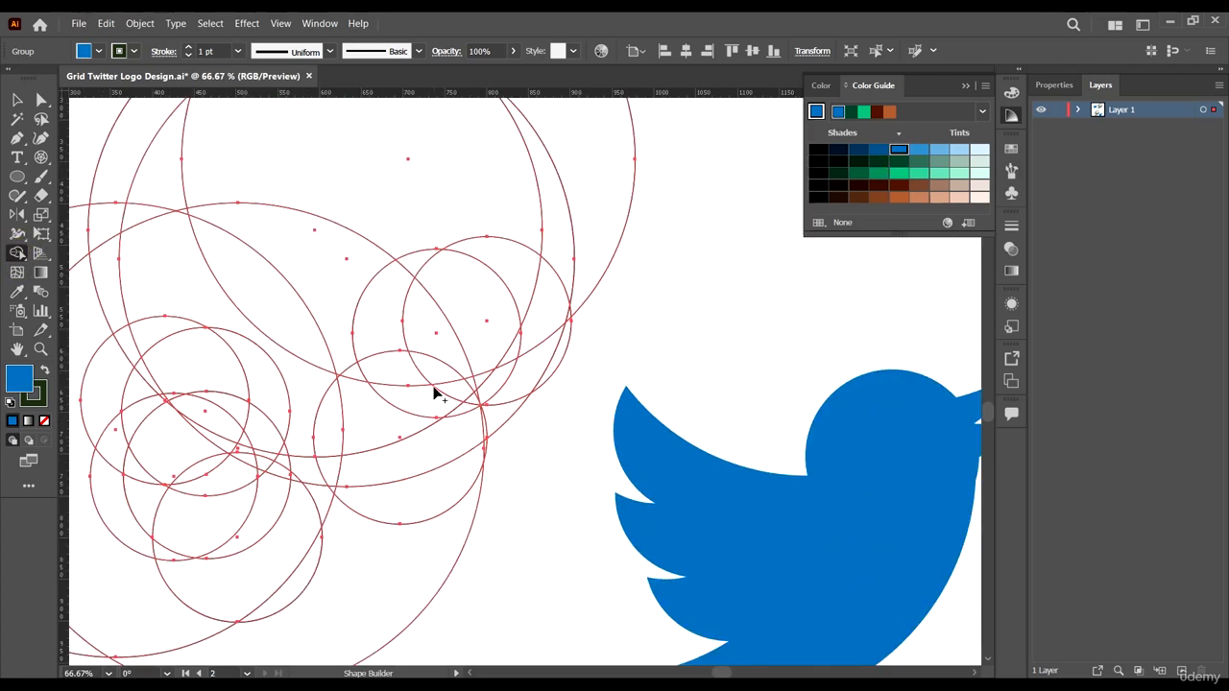
scroll(434, 394, down, 1)
scroll(554, 427, down, 1)
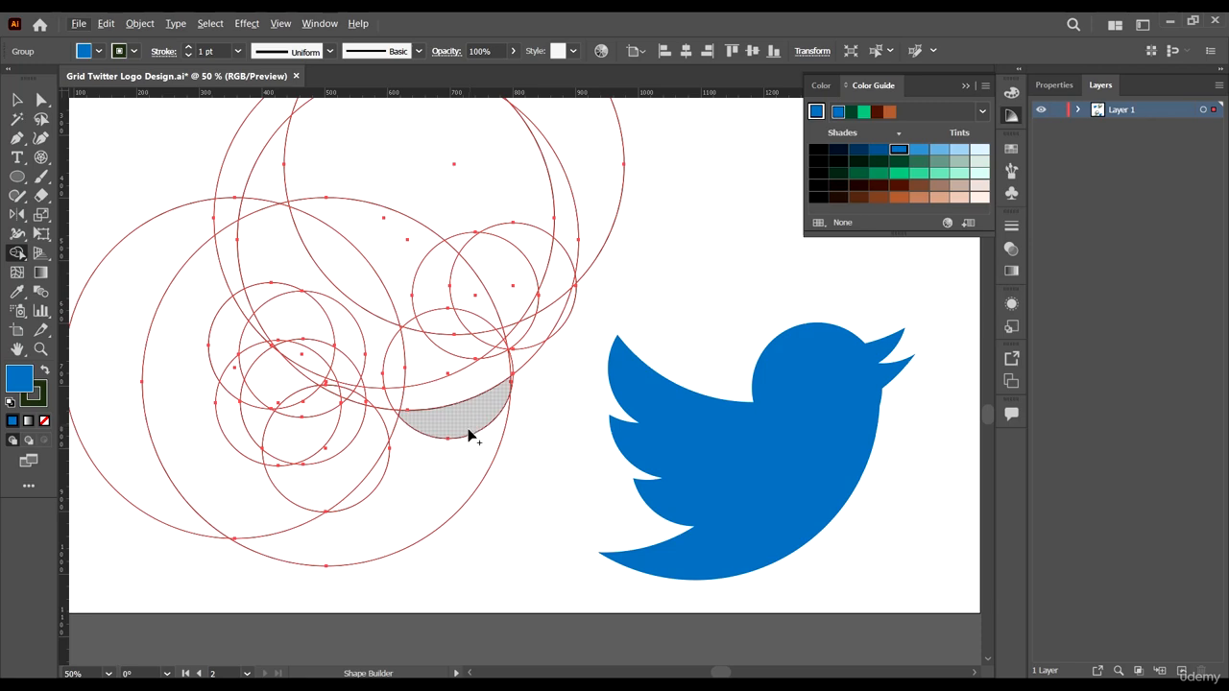
scroll(474, 302, up, 1)
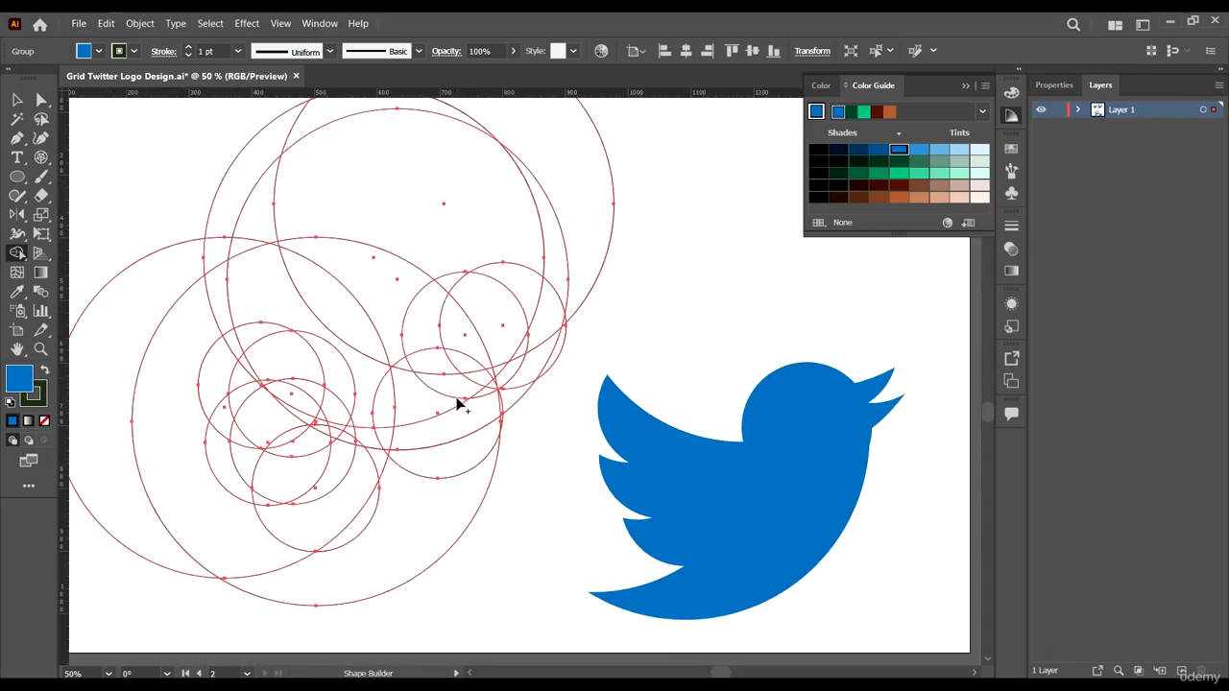
scroll(459, 404, up, 1)
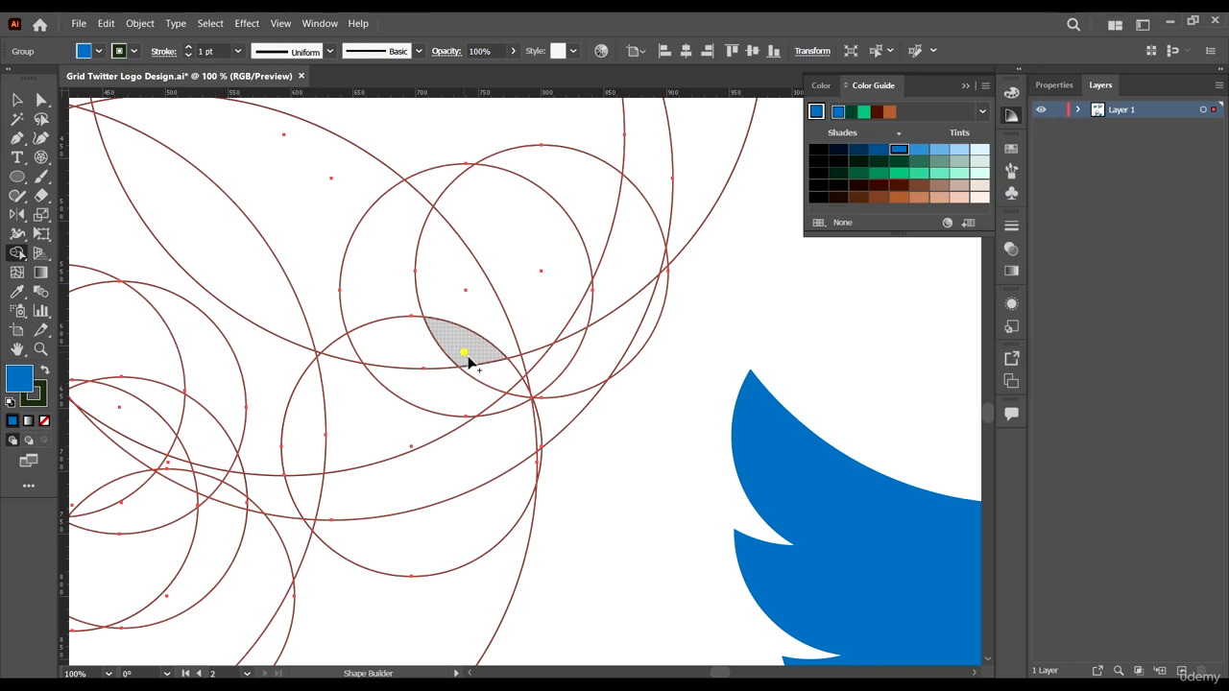
mouse_move(468, 358)
mouse_down()
mouse_move(499, 376)
mouse_move(543, 359)
mouse_move(502, 414)
mouse_move(552, 408)
mouse_up()
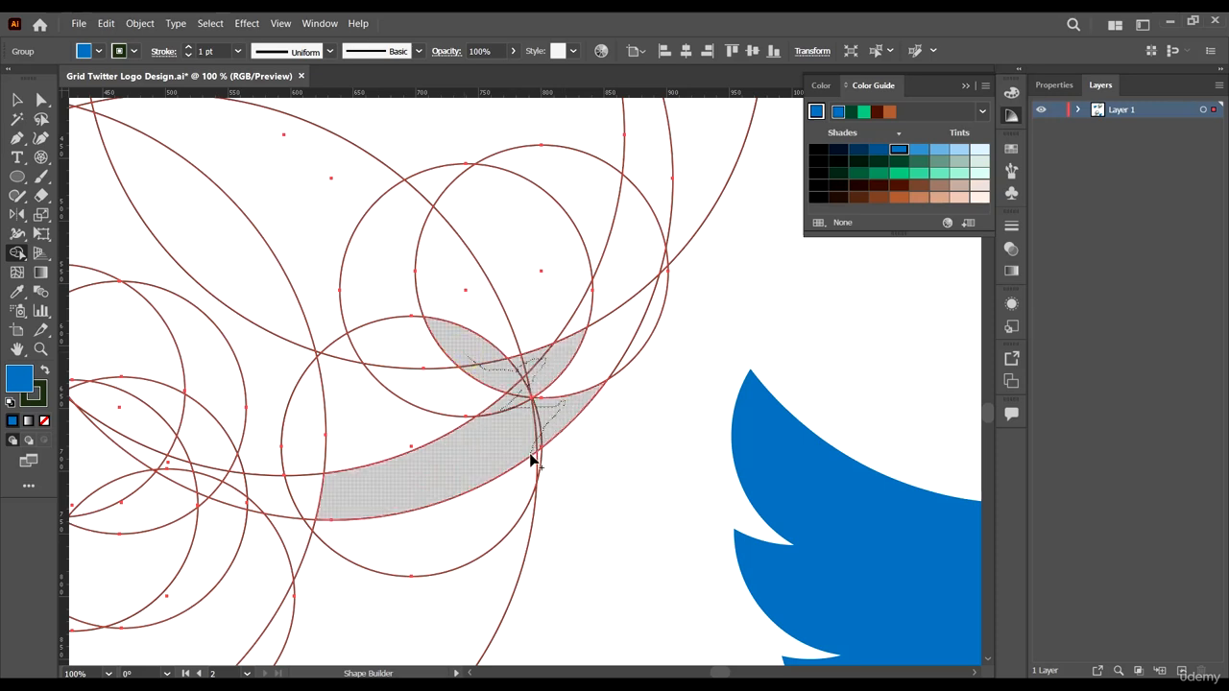
mouse_move(530, 461)
mouse_down()
mouse_move(470, 530)
mouse_move(453, 440)
mouse_move(476, 395)
mouse_move(470, 359)
mouse_move(392, 356)
mouse_up()
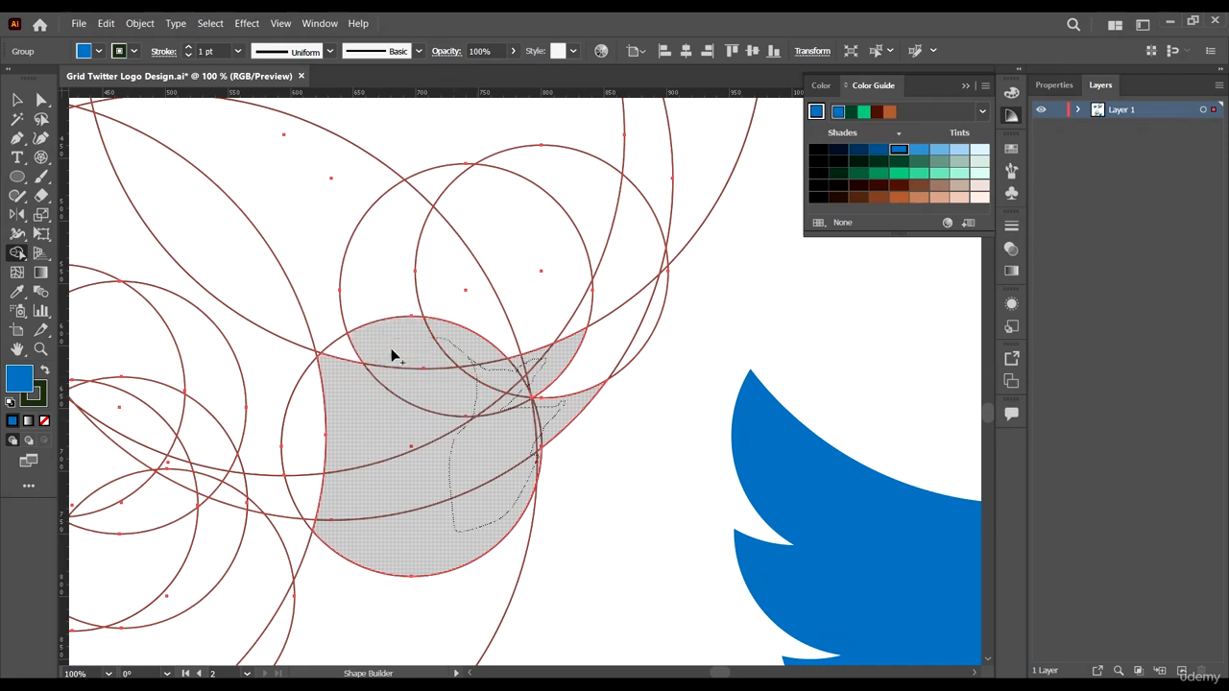
mouse_move(340, 392)
mouse_down()
mouse_move(341, 354)
mouse_move(303, 442)
mouse_move(329, 564)
mouse_move(292, 613)
mouse_move(370, 576)
mouse_up()
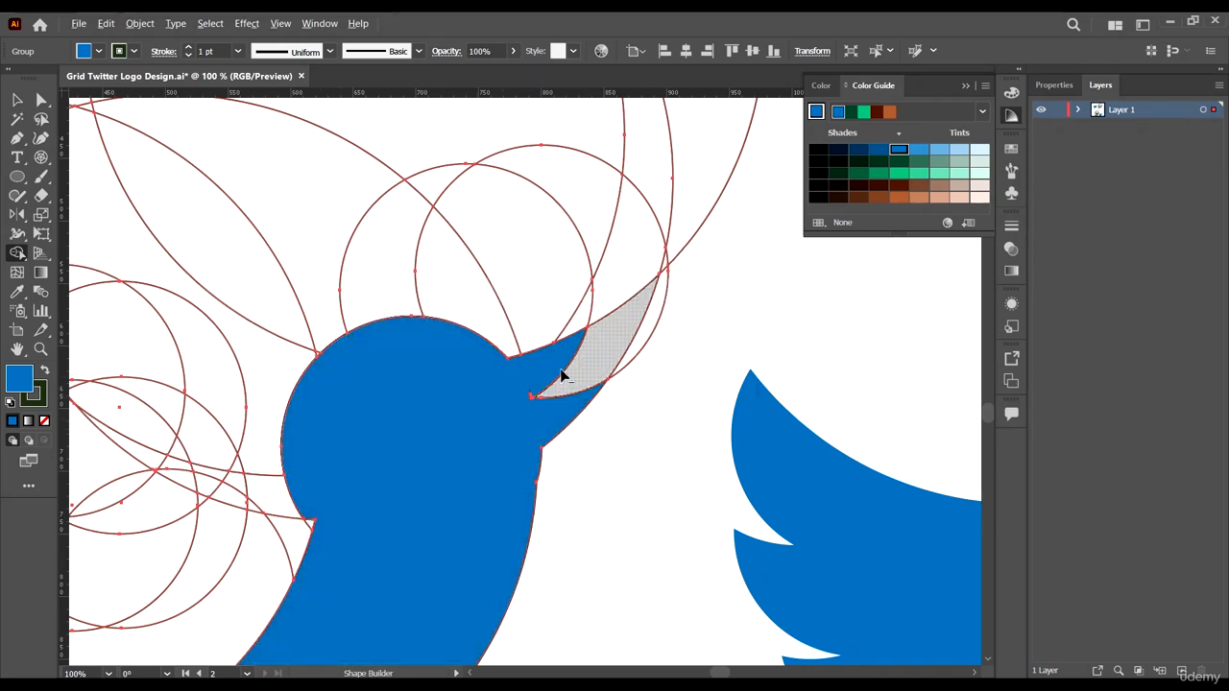
- Merge the grid regions forming the tip of the bird's upper beak
key(ctrl+equal)
key(ctrl+equal)
key(ctrl+equal)
key(ctrl+equal)
scroll(678, 324, up, 3)
mouse_move(544, 348)
mouse_down()
mouse_move(491, 437)
mouse_move(513, 424)
mouse_move(510, 438)
mouse_up()
key(ctrl+0)
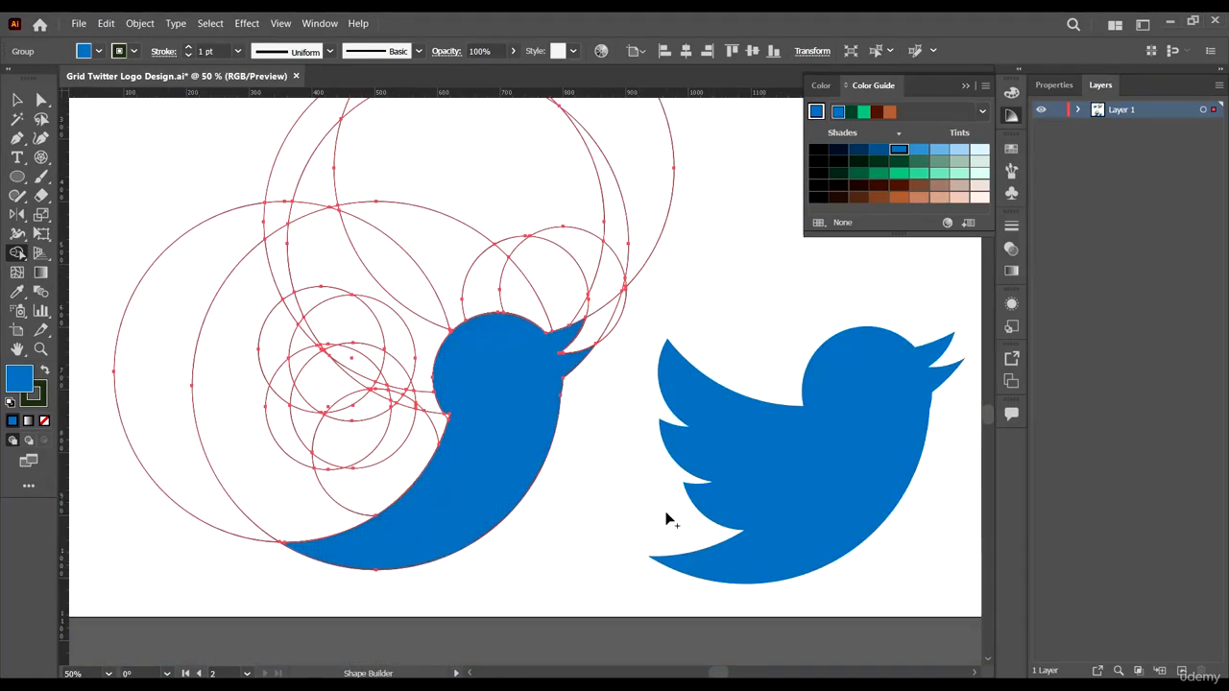
- Try merging the large region below the bird's body, then undo that merge
scroll(513, 519, up, 2)
scroll(301, 531, down, 2)
scroll(141, 494, up, 3)
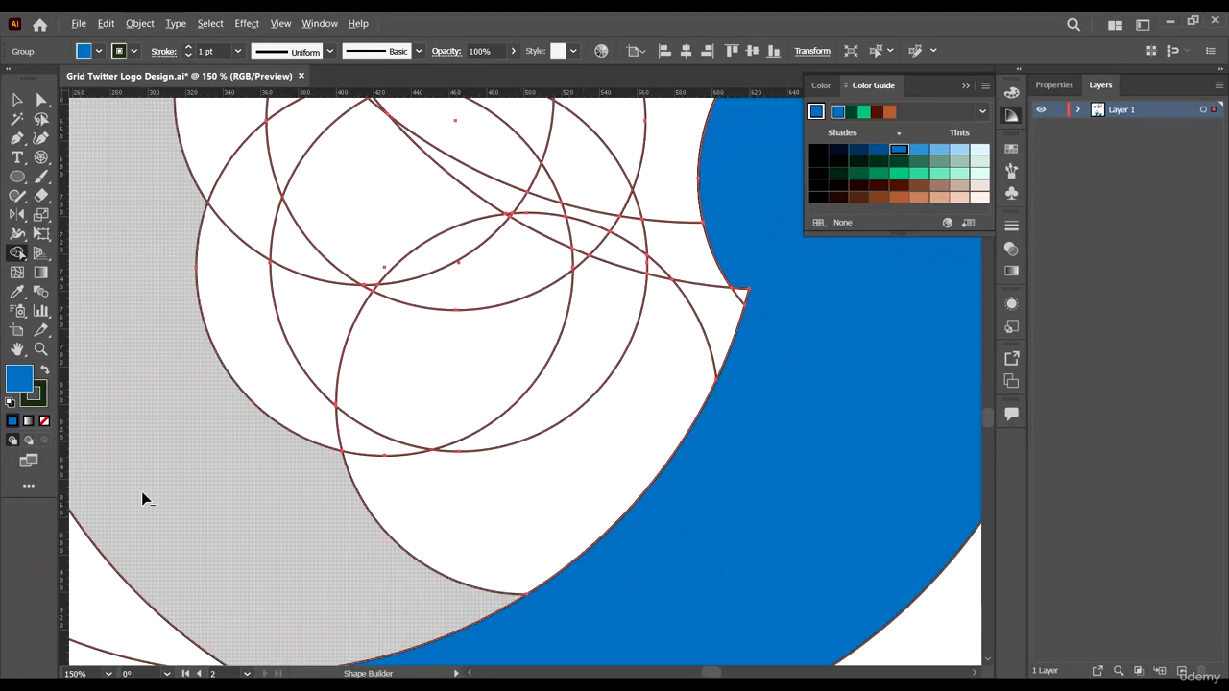
mouse_move(608, 573)
mouse_down()
mouse_move(440, 497)
mouse_move(376, 446)
mouse_up()
scroll(448, 458, down, 4)
scroll(444, 415, up, 2)
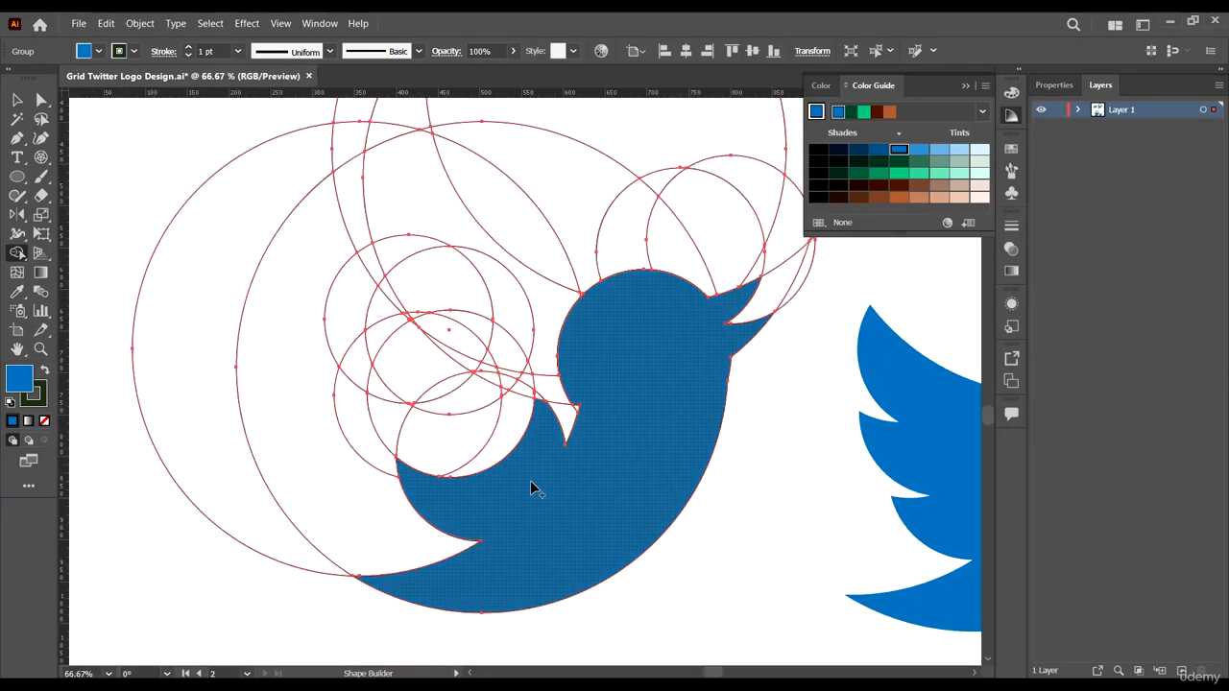
key(ctrl+z)
- Merge the grid regions forming the bird's lower wing into the shape
scroll(485, 441, down, 1)
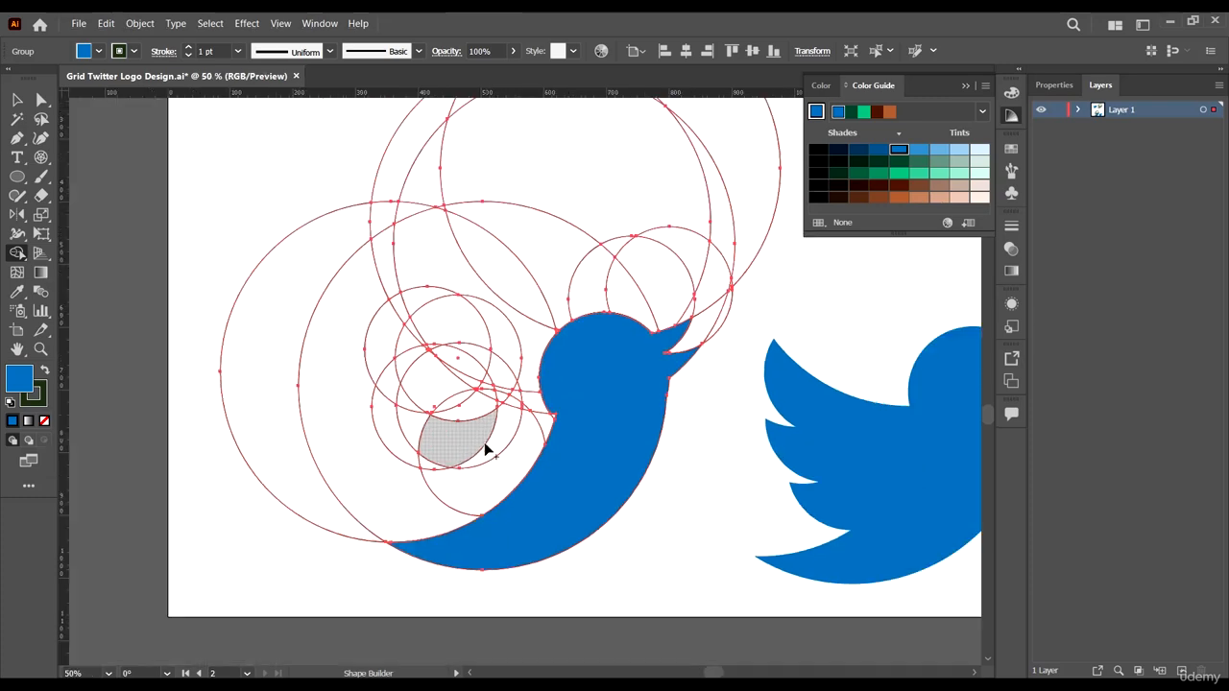
scroll(483, 442, up, 3)
mouse_move(355, 515)
mouse_down()
mouse_move(395, 532)
mouse_move(493, 499)
mouse_up()
scroll(533, 534, down, 3)
scroll(530, 528, up, 3)
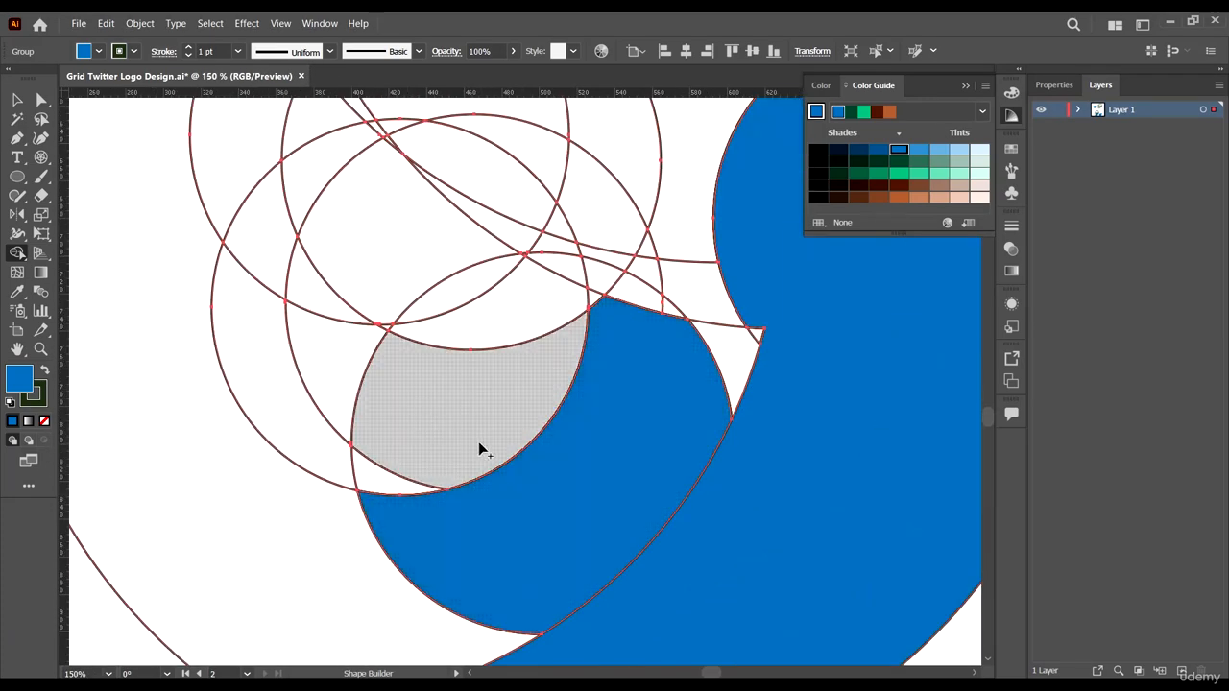
mouse_move(392, 393)
mouse_down()
mouse_move(413, 374)
mouse_move(335, 371)
mouse_move(305, 342)
mouse_move(378, 341)
mouse_move(400, 326)
mouse_move(405, 288)
mouse_move(476, 320)
mouse_move(387, 327)
mouse_up()
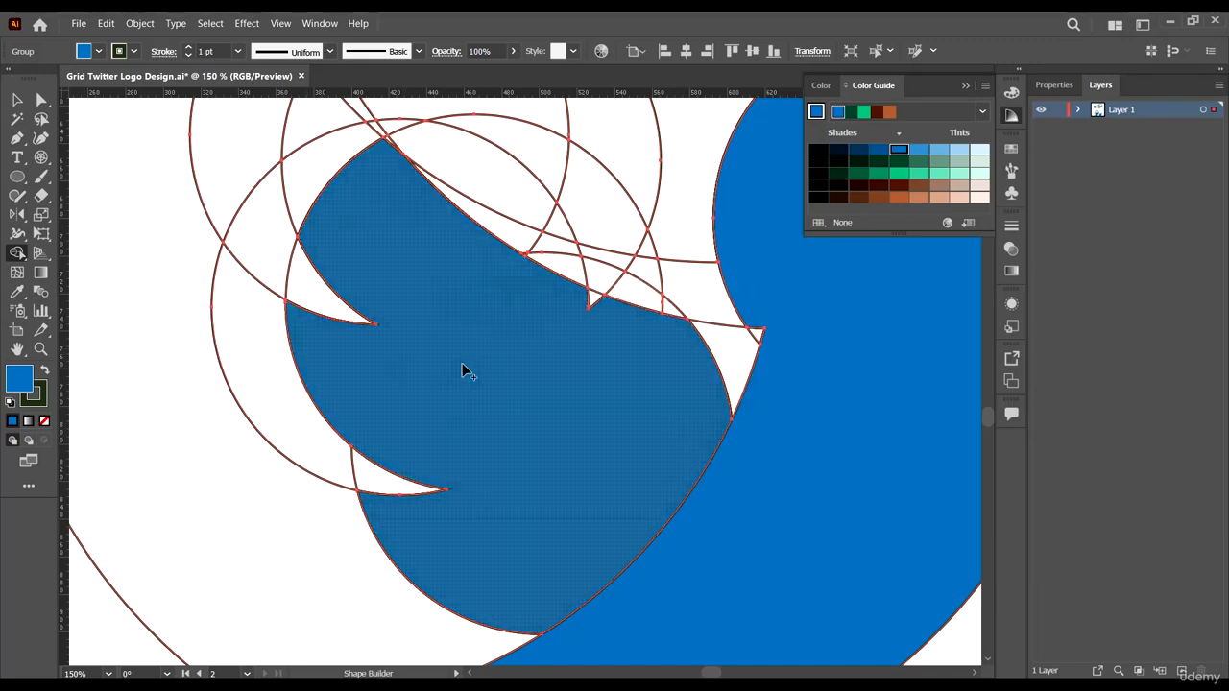
- Merge the regions forming the upper wing tip into the bird shape
scroll(462, 365, down, 2)
scroll(431, 272, up, 3)
drag(393, 386, 375, 289)
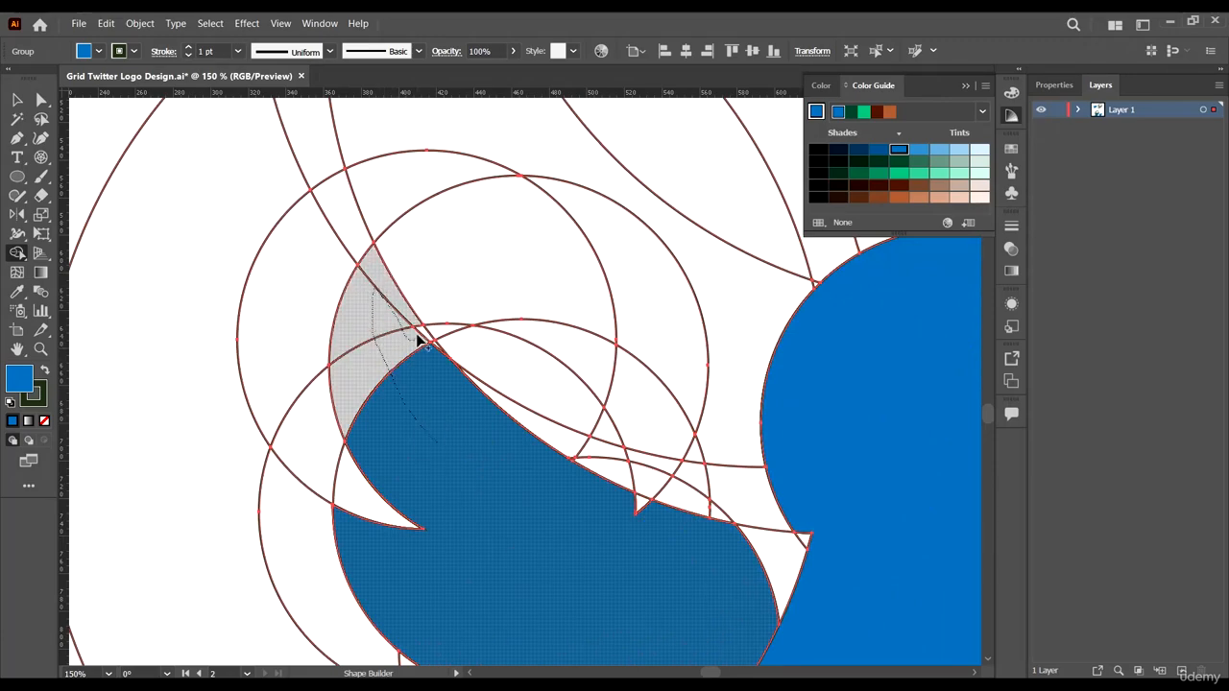
scroll(422, 335, up, 6)
mouse_move(423, 334)
mouse_down()
mouse_move(528, 440)
mouse_move(561, 438)
mouse_up()
- Merge the remaining small regions between the wing and body to close the gaps
scroll(524, 532, down, 4)
scroll(554, 472, up, 2)
mouse_move(529, 486)
mouse_down()
mouse_move(736, 527)
mouse_move(699, 544)
mouse_move(703, 531)
mouse_move(835, 543)
mouse_move(953, 522)
mouse_move(936, 626)
mouse_up()
scroll(540, 469, down, 5)
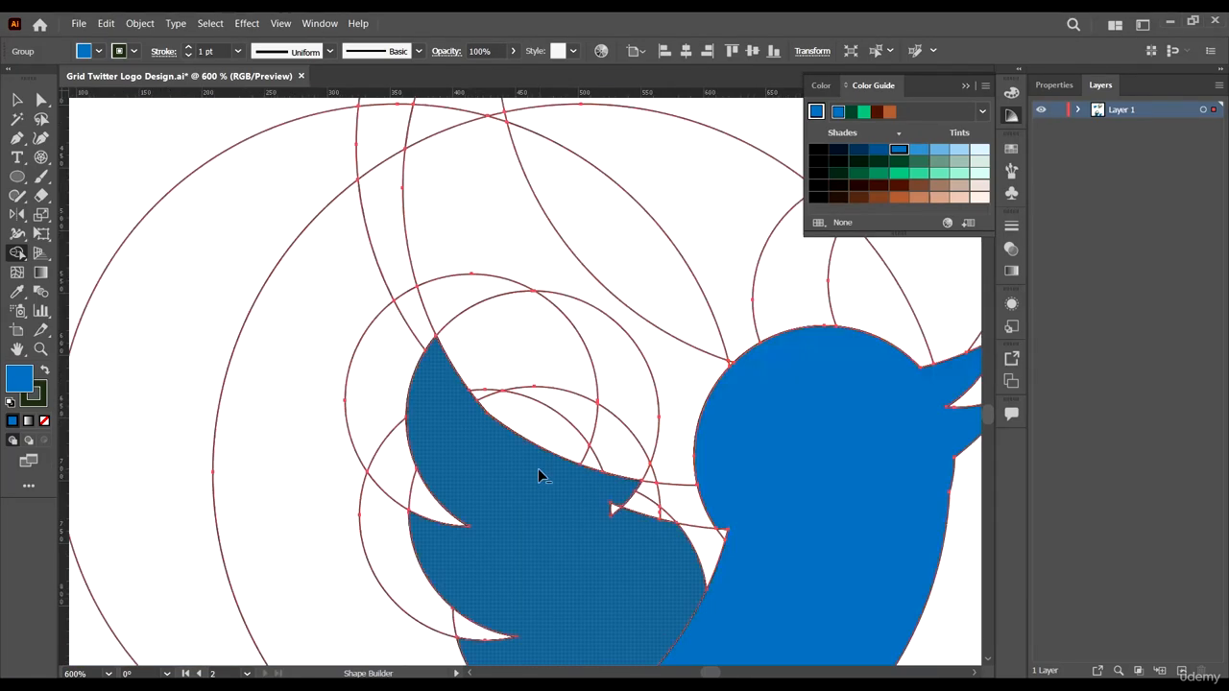
scroll(650, 520, up, 4)
mouse_move(477, 407)
mouse_down()
mouse_move(504, 480)
mouse_move(578, 437)
mouse_move(692, 395)
mouse_up()
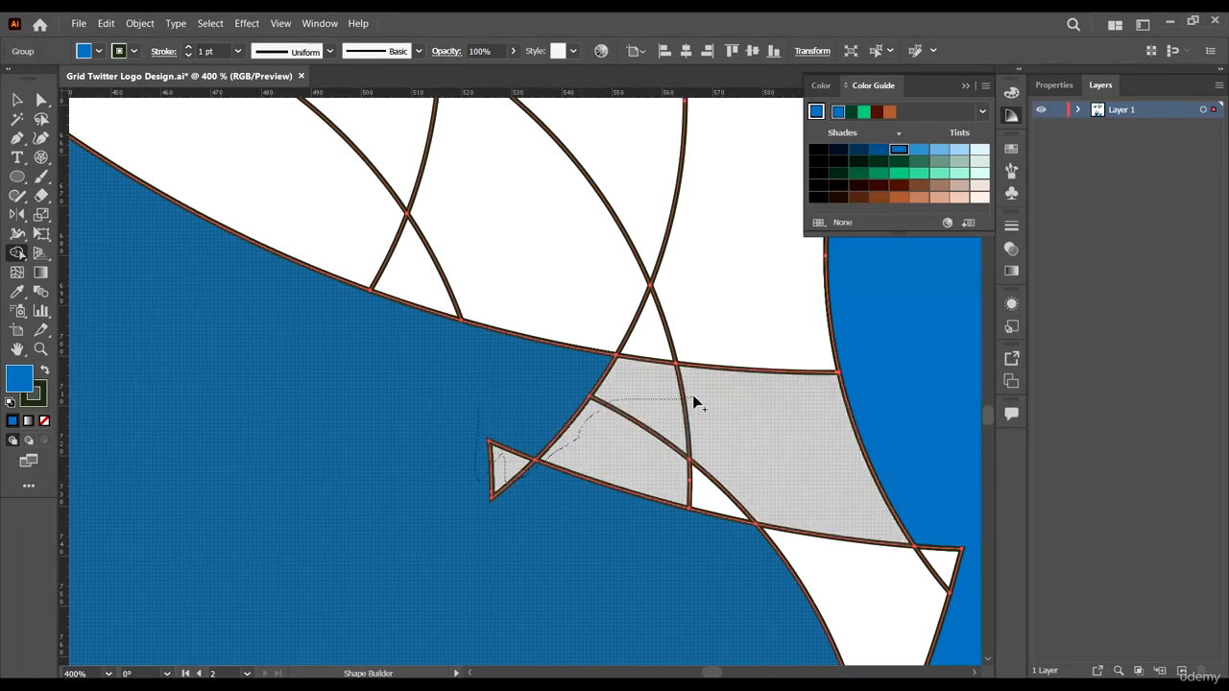
mouse_move(812, 521)
mouse_down()
mouse_move(881, 559)
mouse_move(950, 517)
mouse_up()
drag(748, 617, 748, 619)
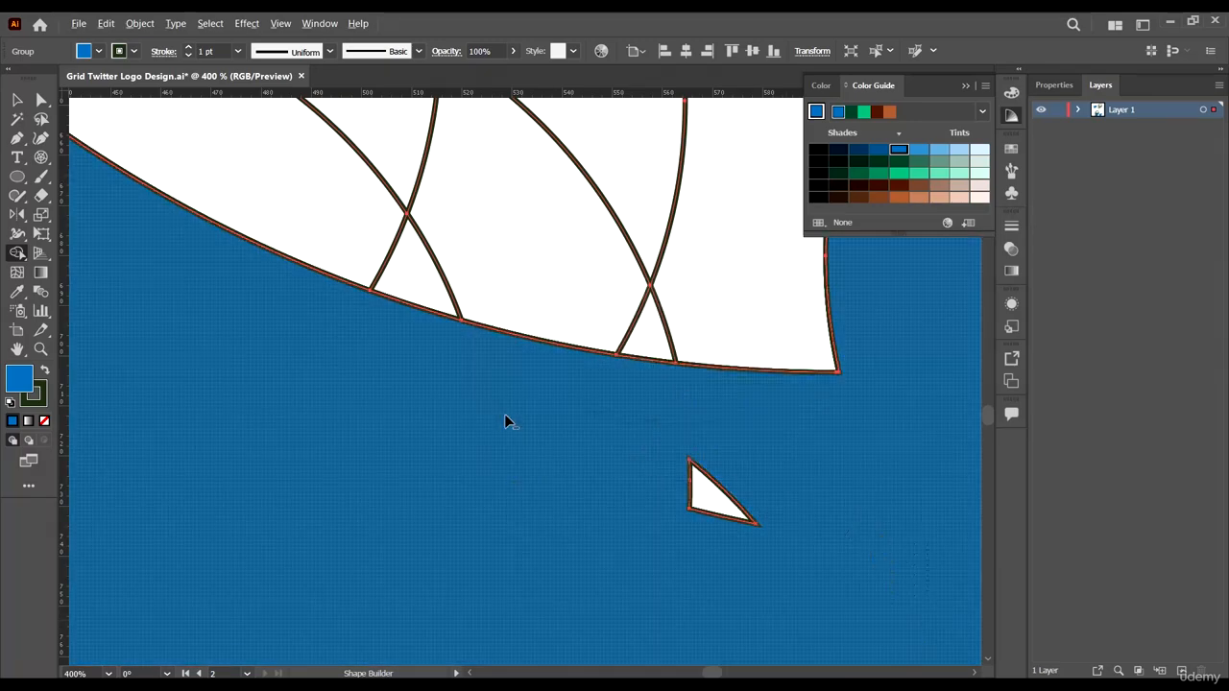
- Select the finished bird path out of the grid group and cut it
scroll(657, 424, down, 4)
scroll(616, 409, down, 3)
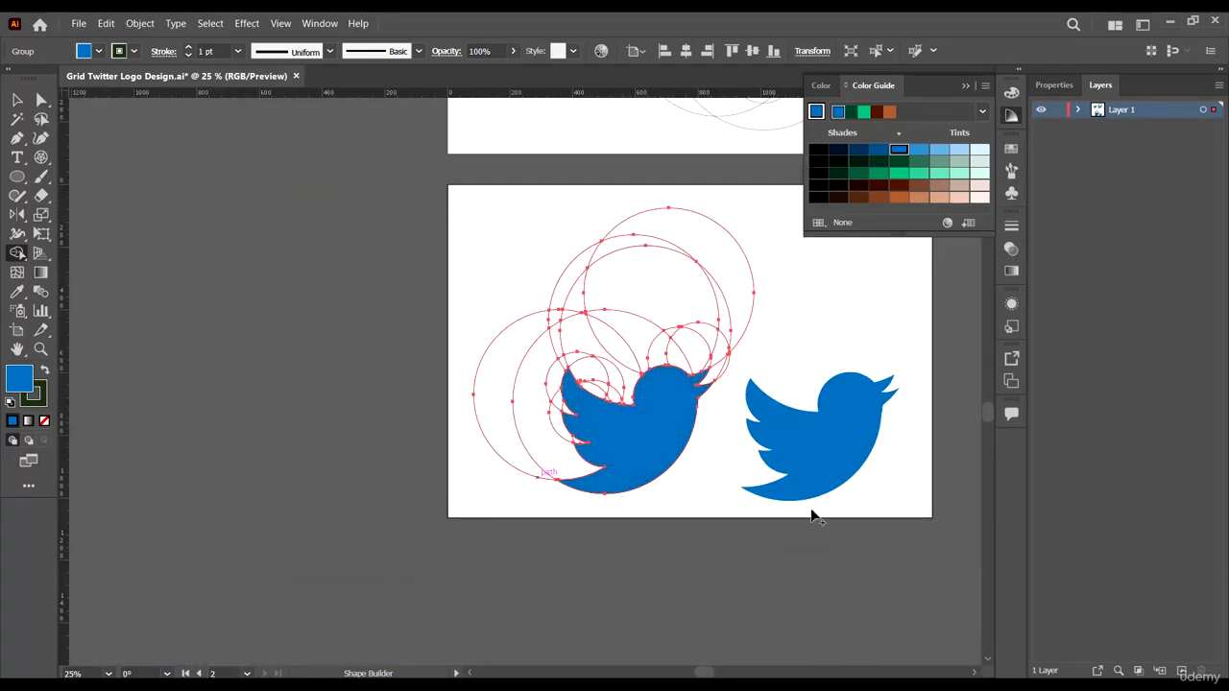
scroll(644, 395, up, 4)
scroll(603, 413, down, 4)
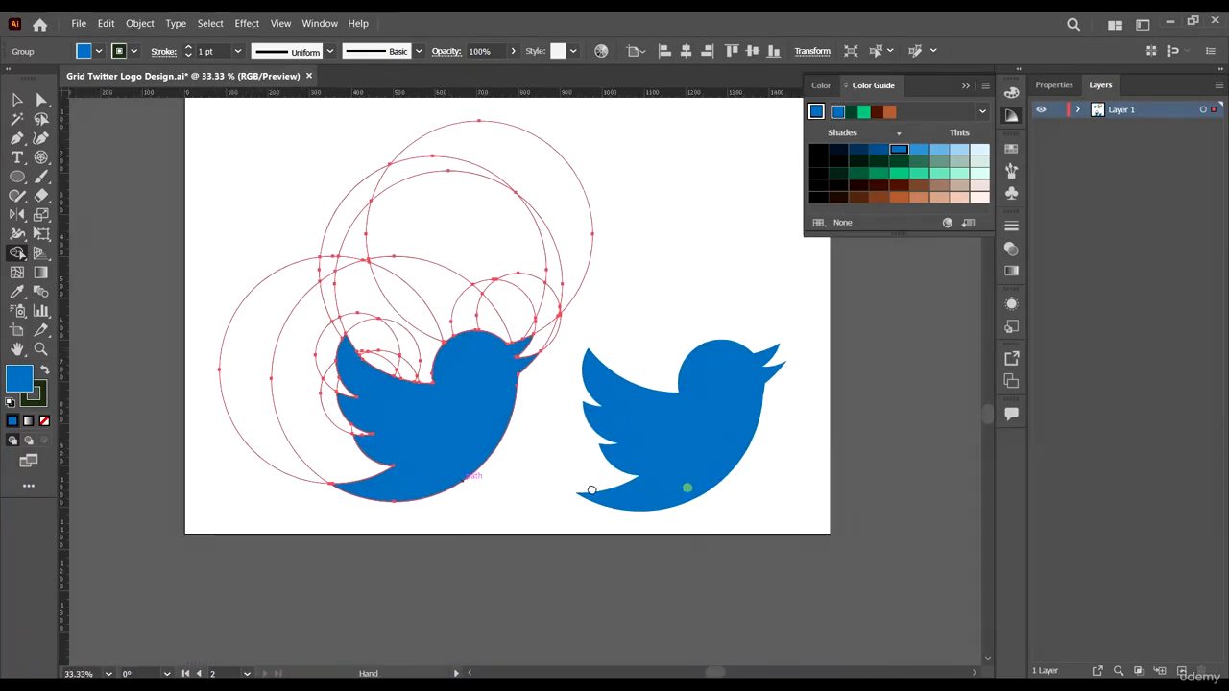
key(a)
click(372, 565)
click(432, 423)
scroll(432, 422, up, 1)
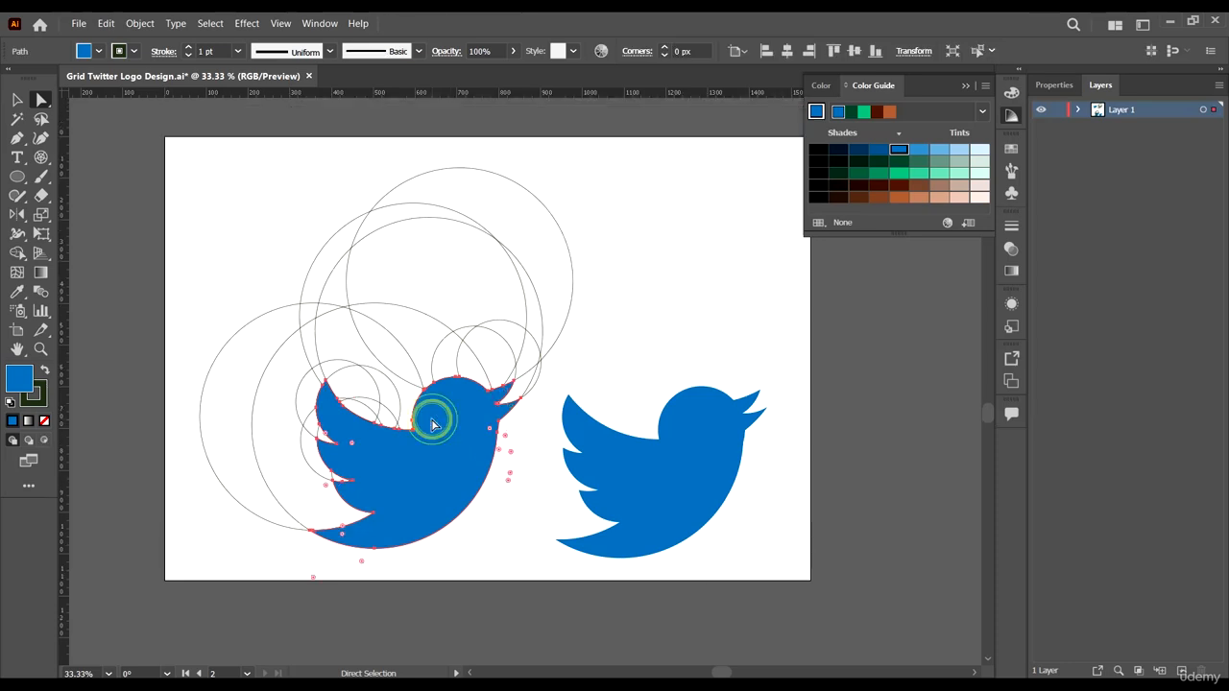
key(v)
key(ctrl+x)
scroll(434, 445, down, 2)
click(522, 531)
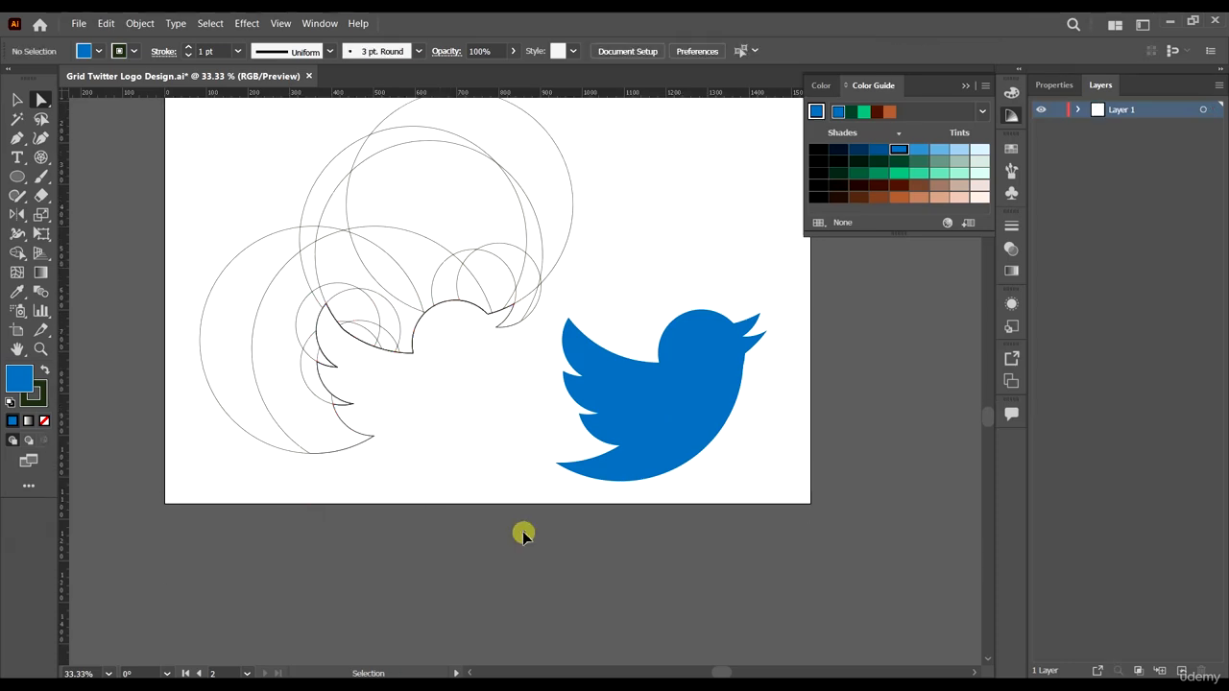
- Paste the bird back and delete the leftover circle grid on the second artboard
key(ctrl+v)
click(790, 440)
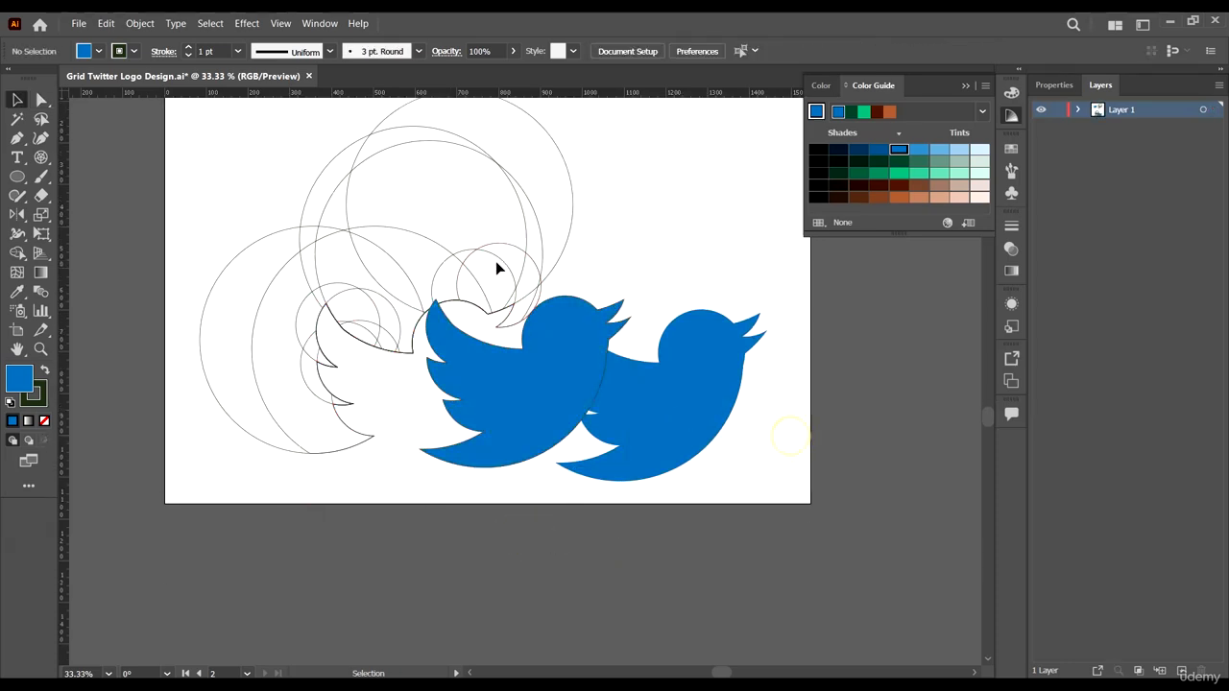
drag(499, 266, 610, 415)
key(Delete)
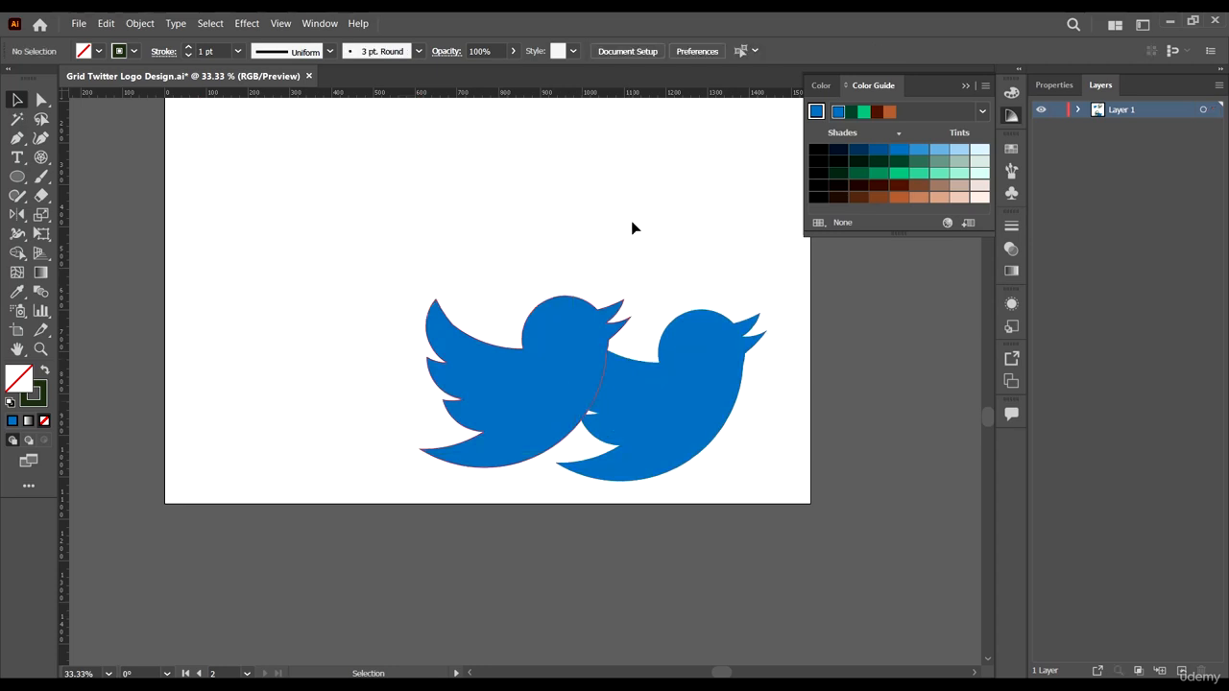
- Arrange the two birds side by side and remove the stroke from the new bird
drag(540, 386, 324, 293)
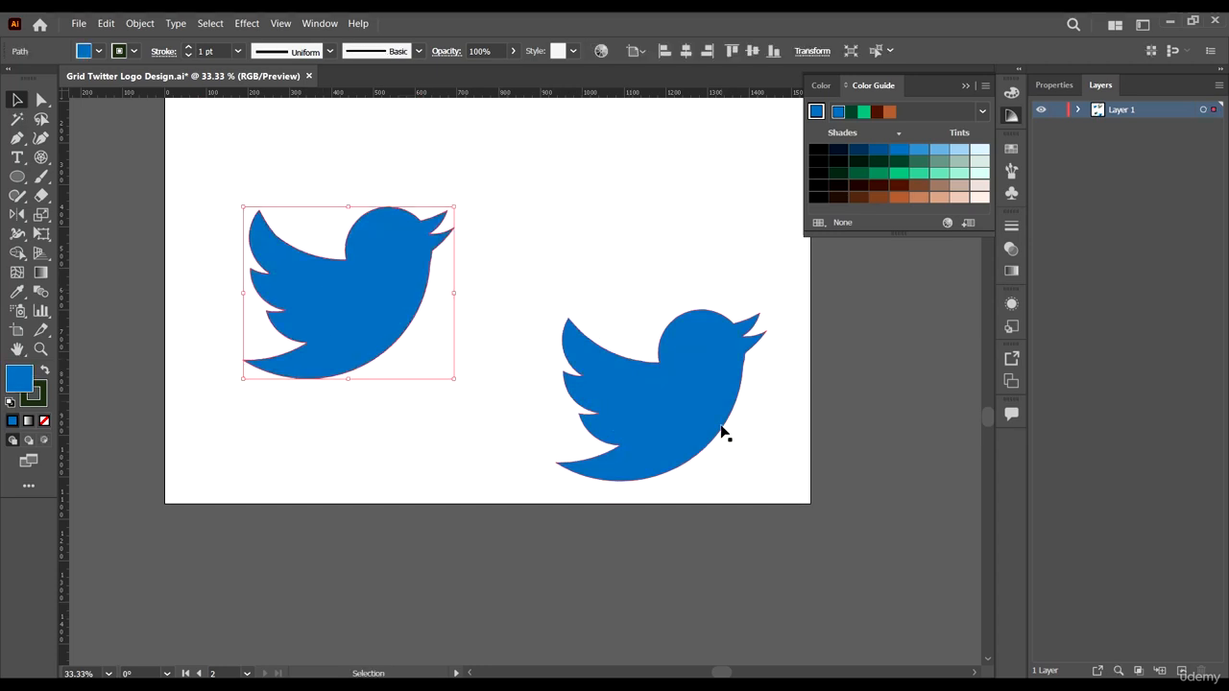
drag(704, 414, 661, 312)
click(413, 299)
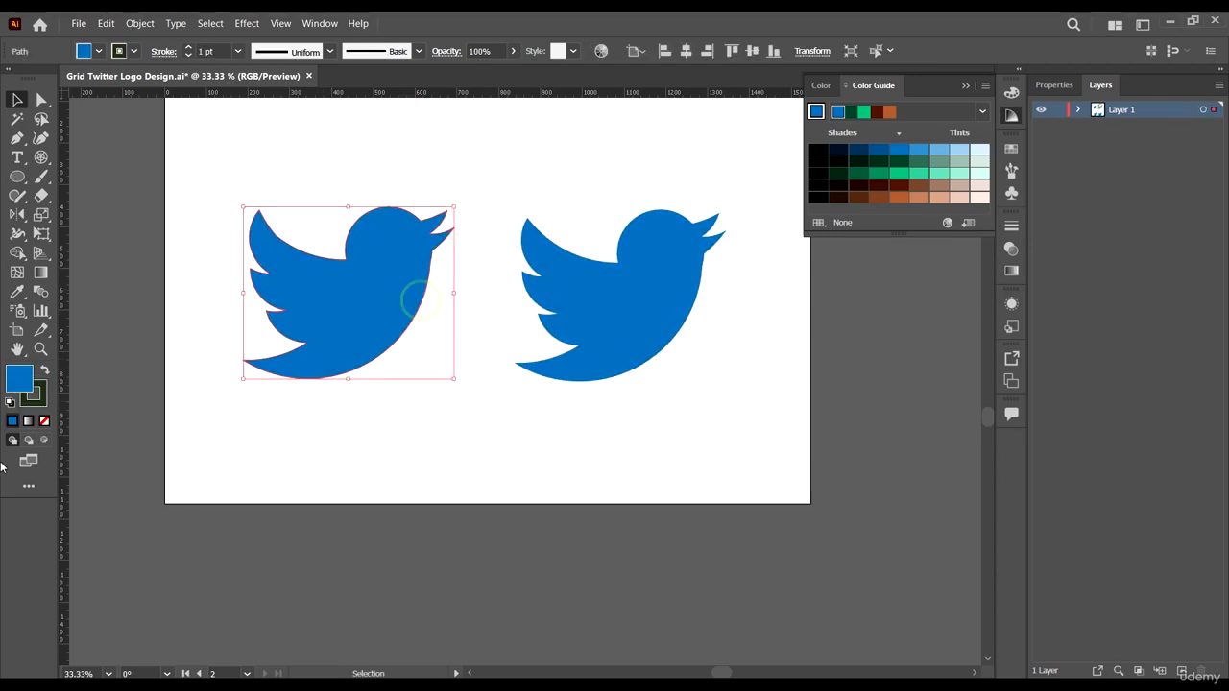
click(36, 395)
click(44, 420)
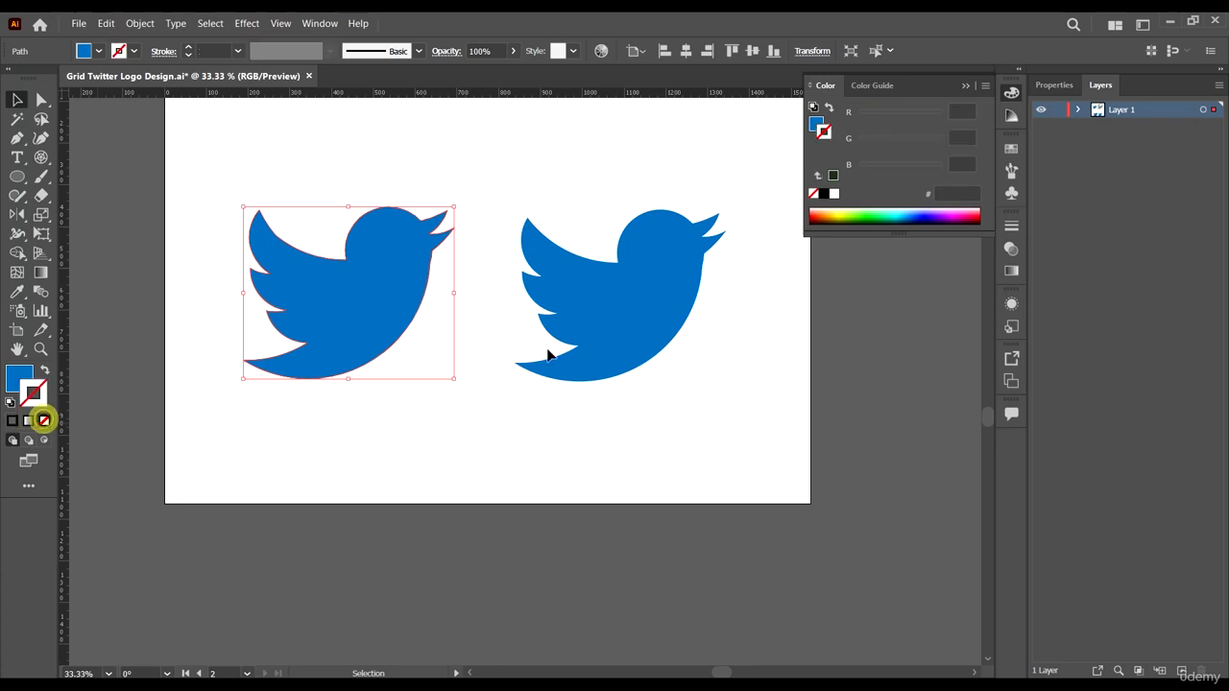
- Inspect the new bird's path and anchor points at close zoom
scroll(543, 403, up, 1)
click(536, 449)
scroll(445, 343, up, 1)
scroll(405, 346, down, 1)
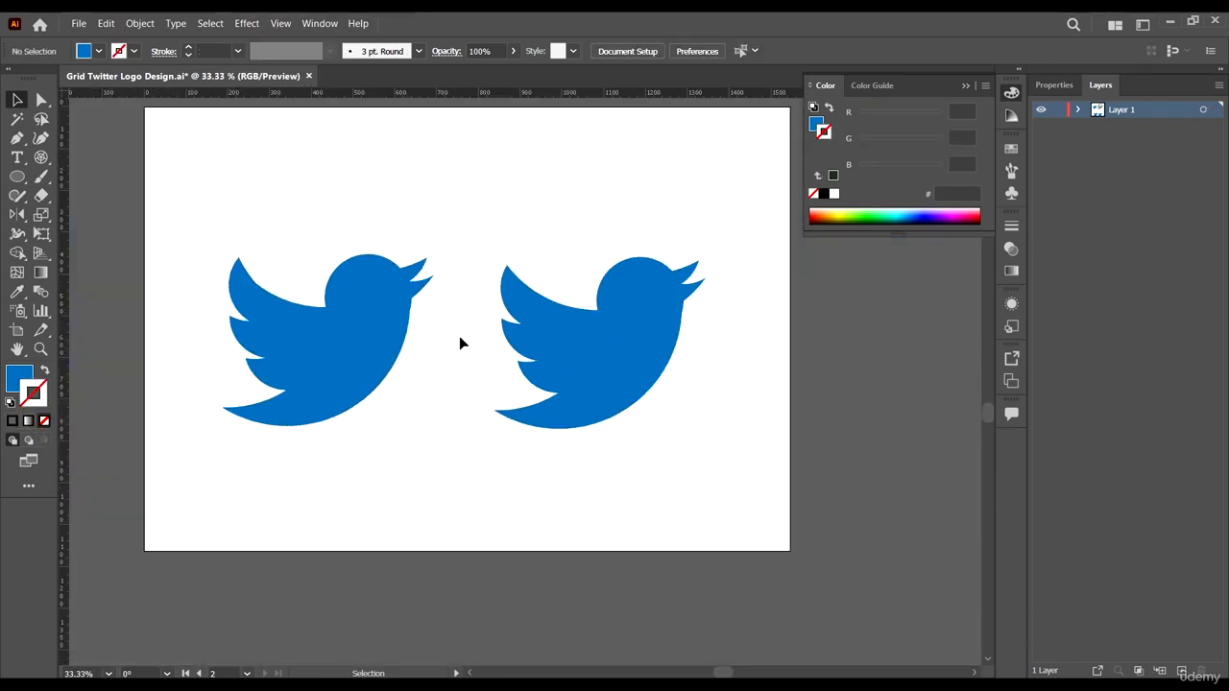
scroll(291, 303, up, 3)
key(a)
click(384, 285)
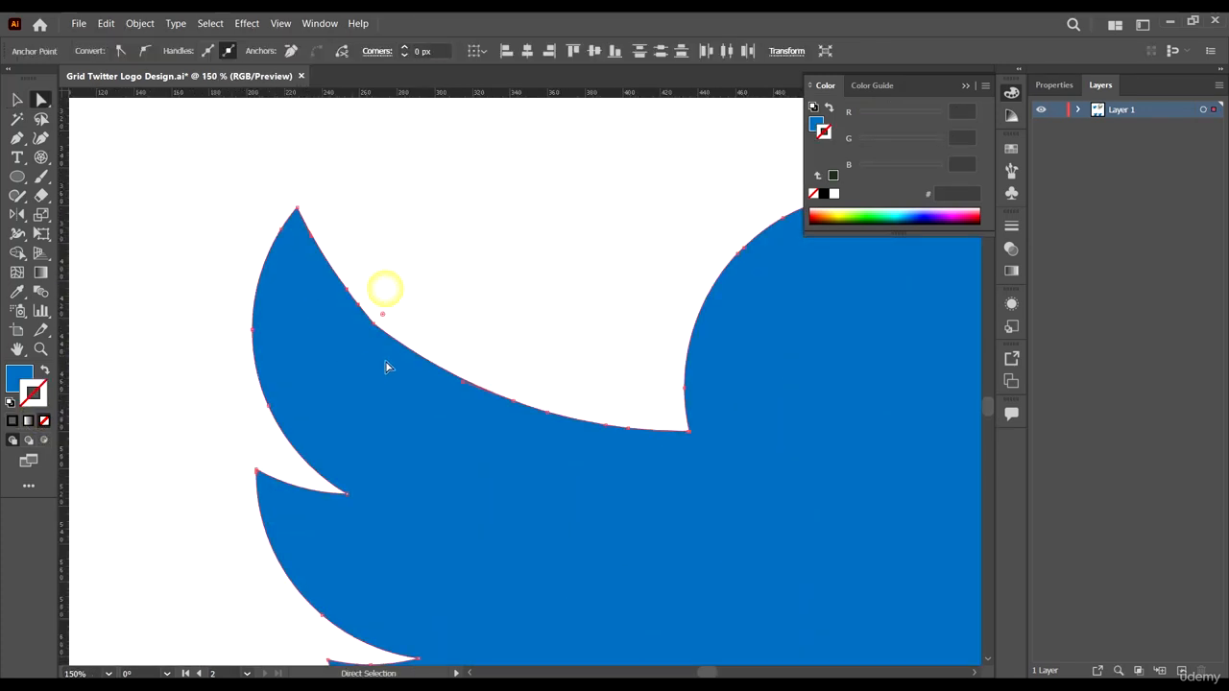
scroll(490, 288, down, 3)
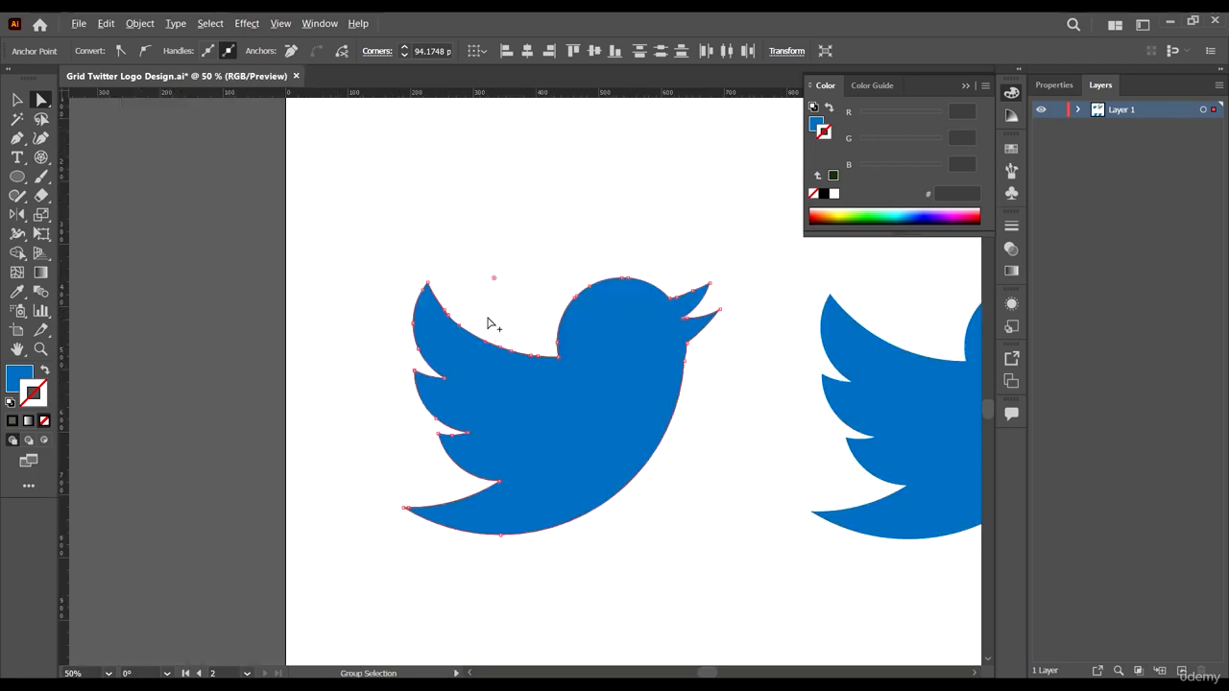
click(552, 263)
key(v)
scroll(393, 414, down, 3)
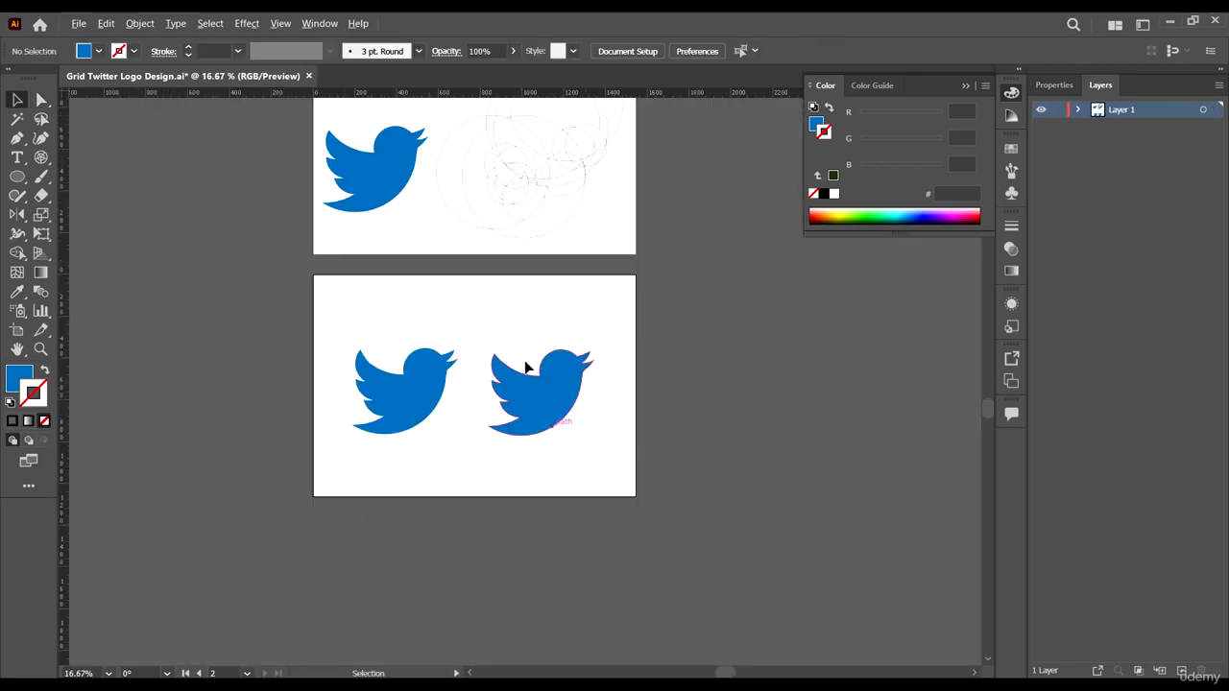
scroll(529, 365, up, 1)
scroll(495, 466, up, 2)
scroll(592, 477, down, 2)
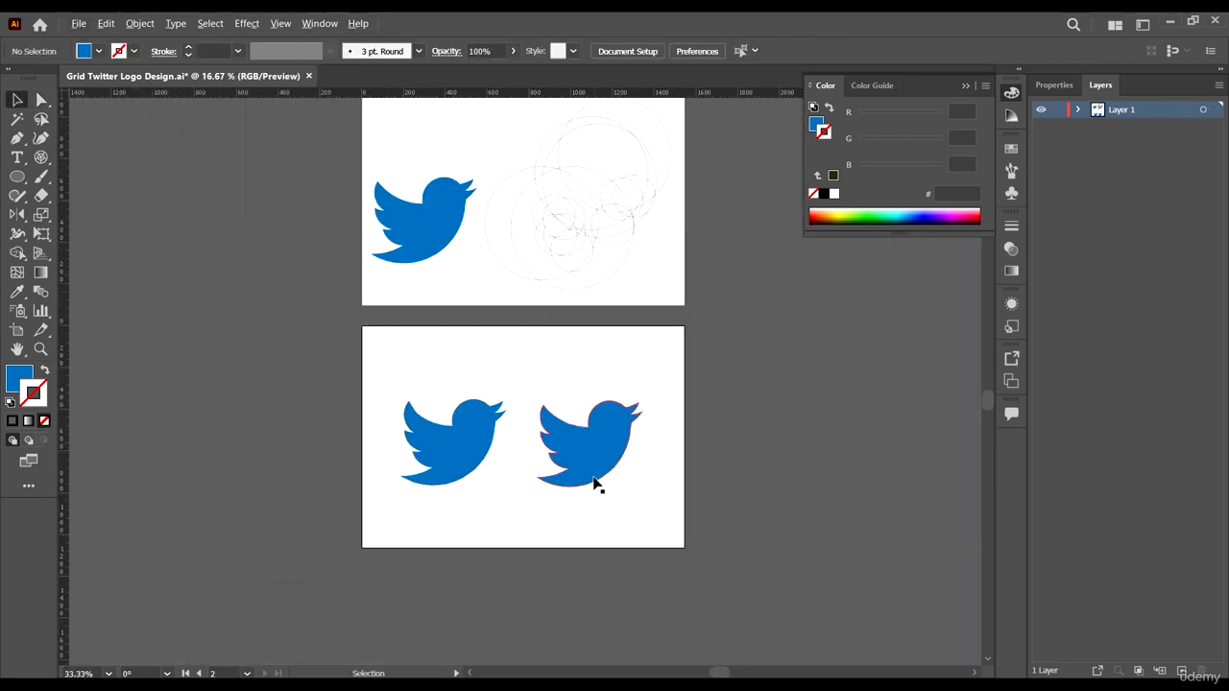
- Select both birds and nudge them into place on the second artboard
drag(658, 512, 262, 380)
drag(595, 458, 601, 456)
key(space)
drag(676, 461, 682, 478)
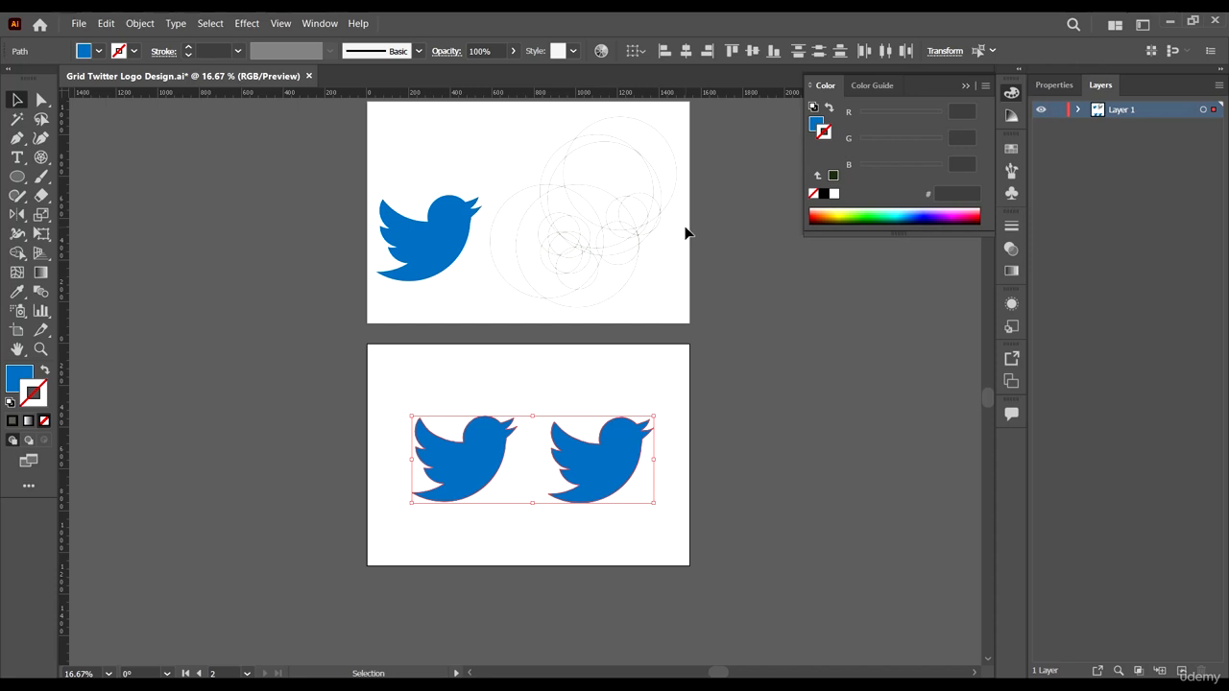
scroll(685, 233, up, 2)
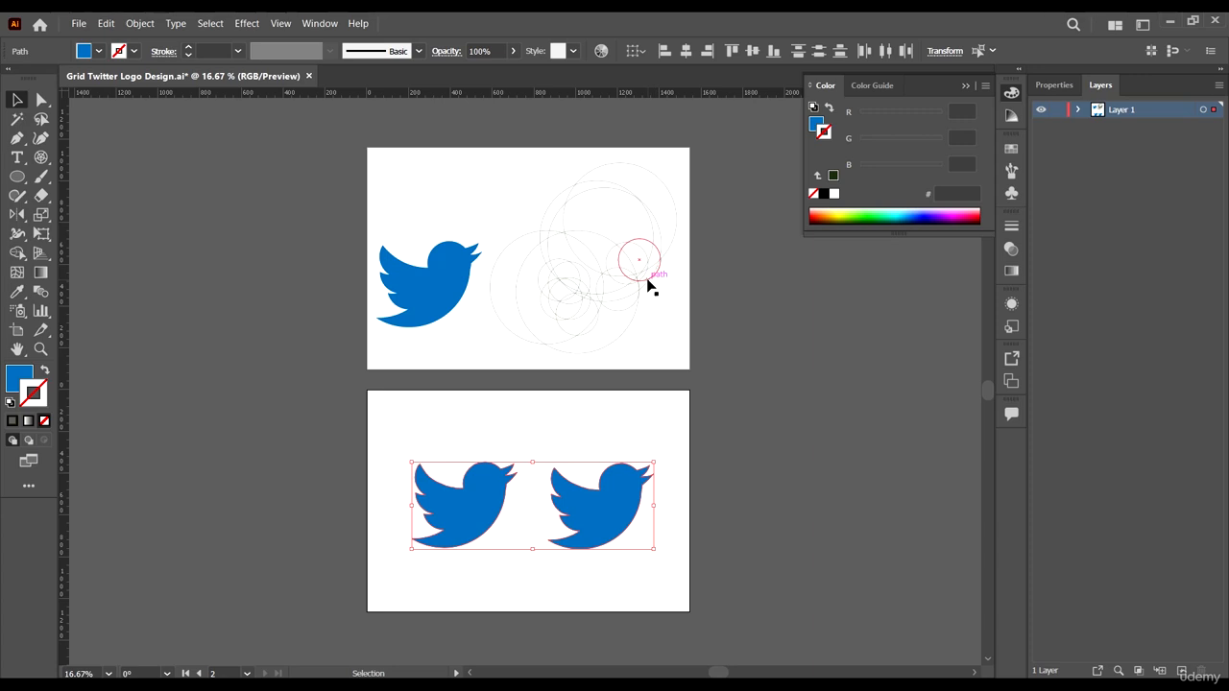
click(660, 419)
scroll(660, 418, down, 1)
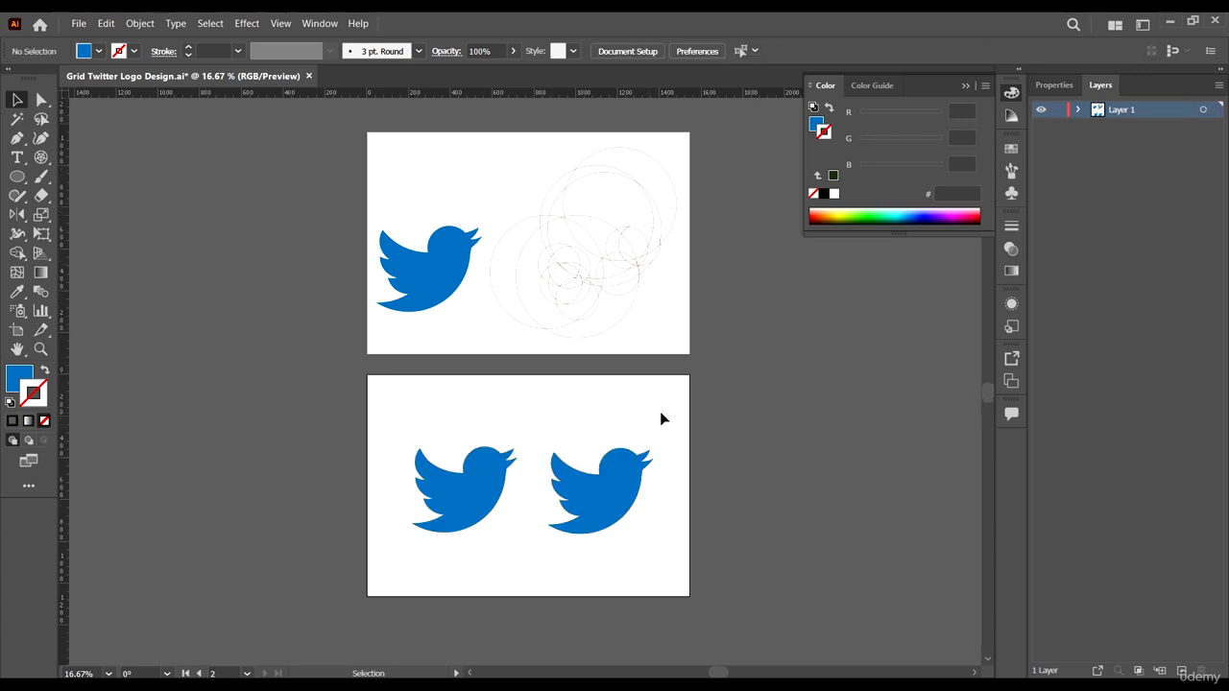